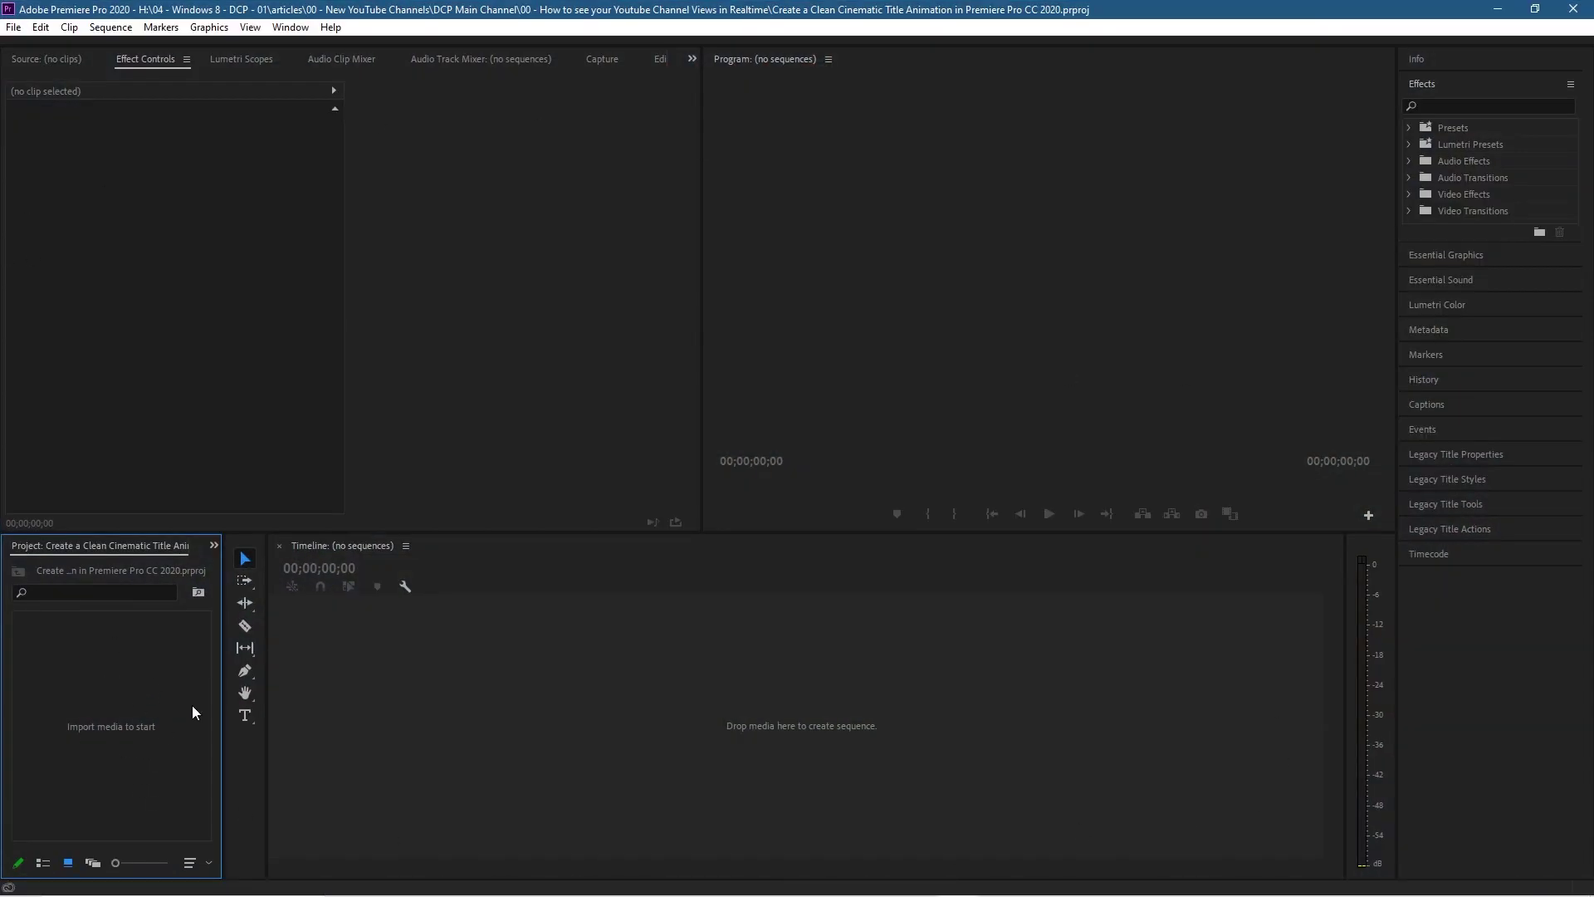
Create a new sequence using the DV - NTSC Widescreen 48kHz preset
right_click(130, 672)
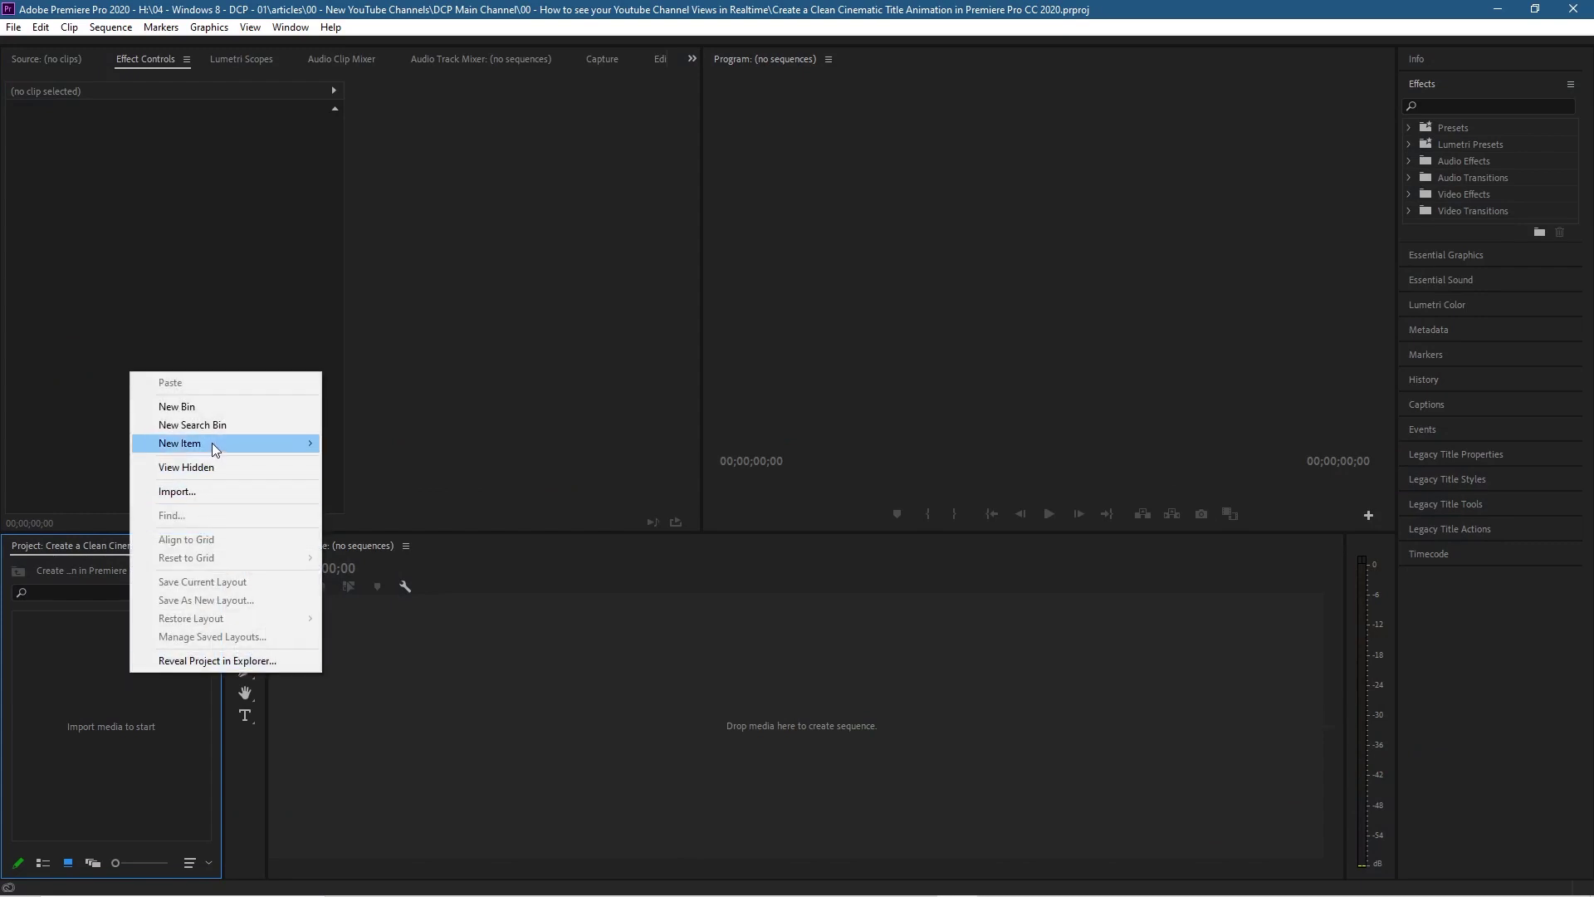
mouse_move(213, 445)
left_click(395, 437)
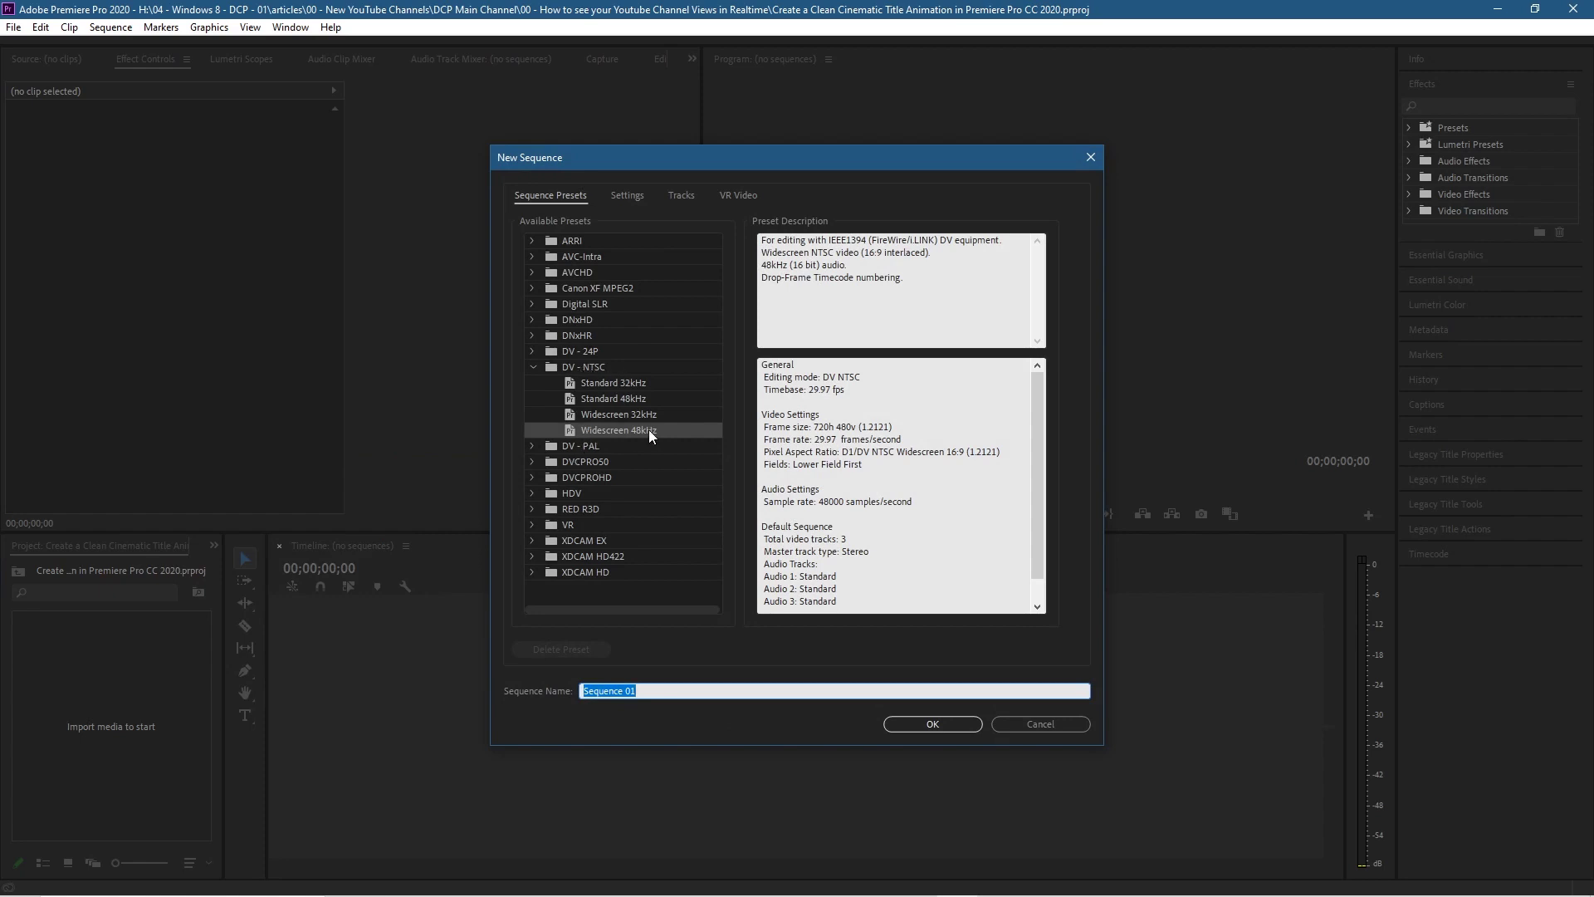
left_click_drag(809, 389, 845, 389)
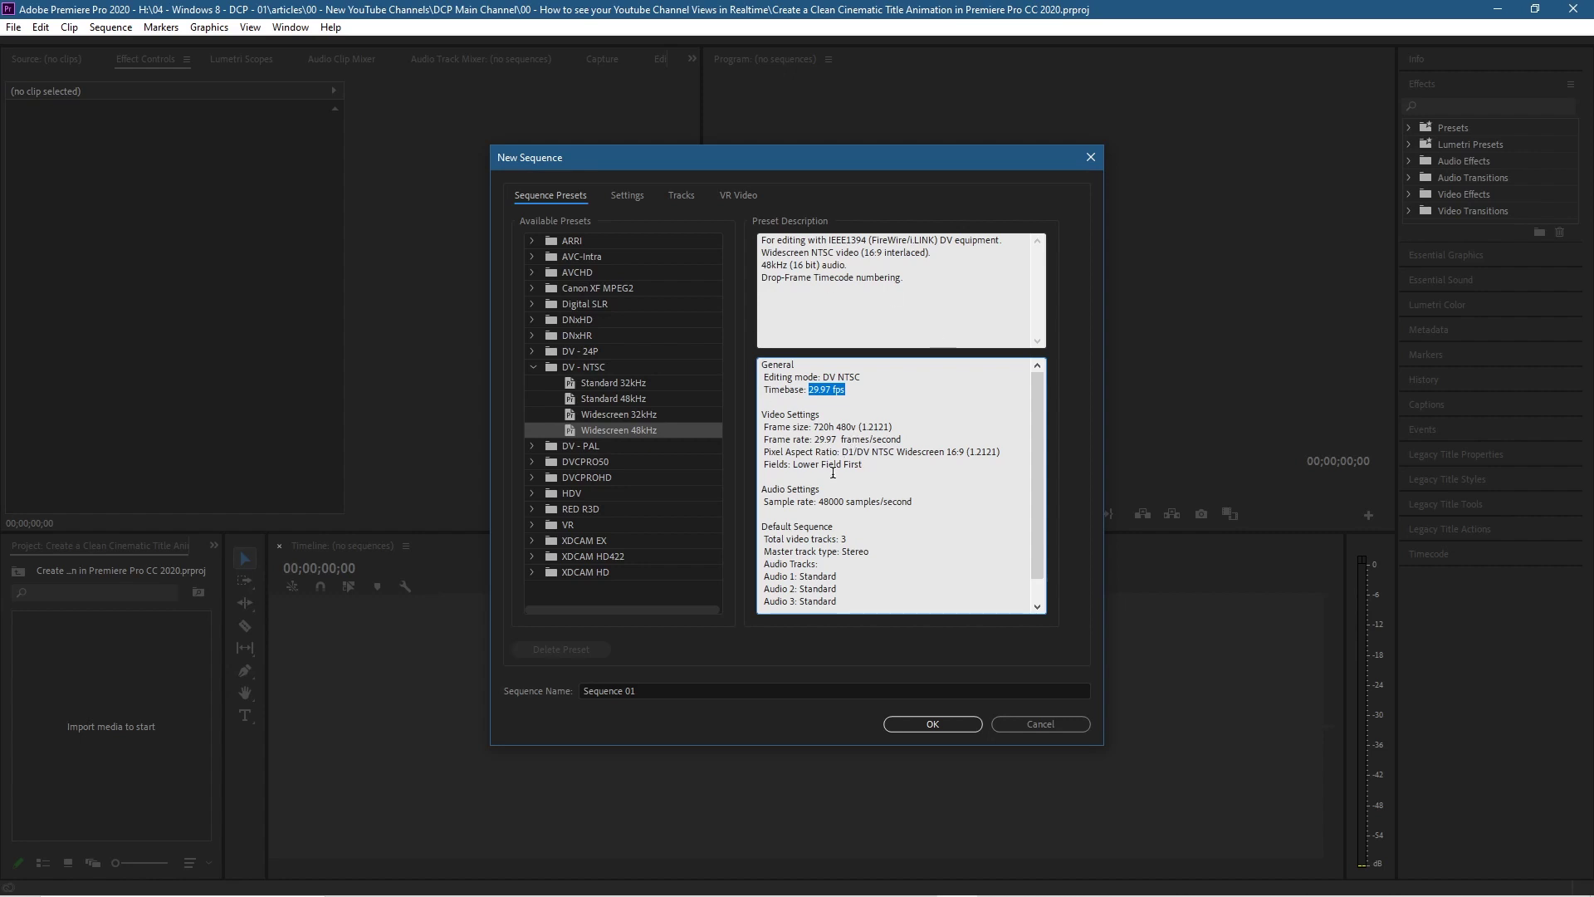
scroll(847, 542, "down", 1)
scroll(847, 542, "up", 1)
left_click(926, 727)
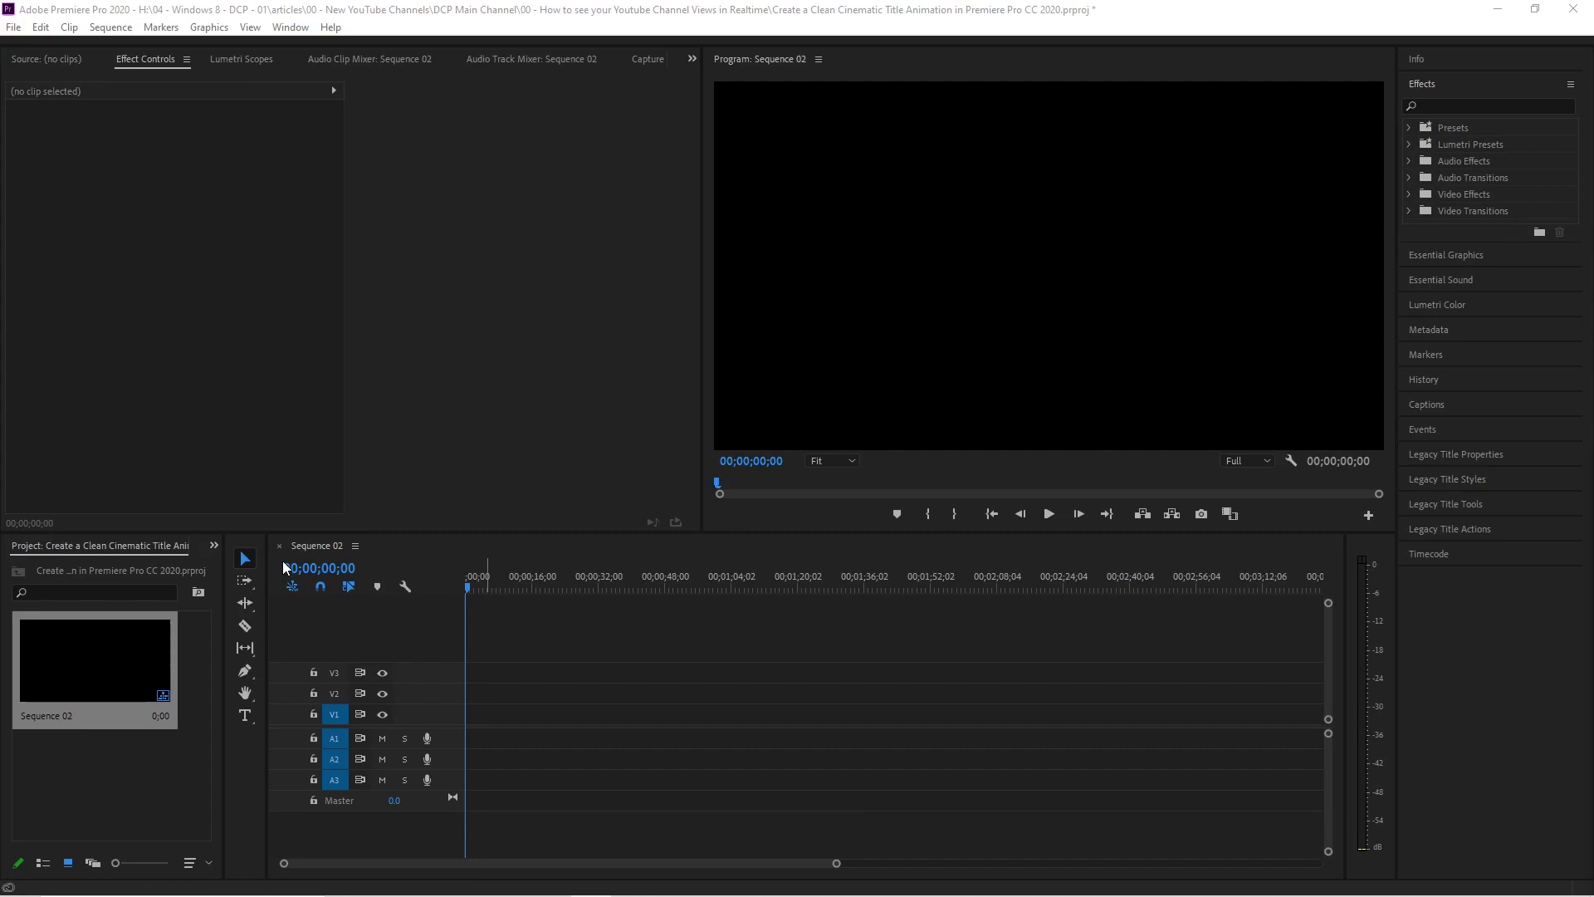
Apply the workspace layout that shows all the editing panels
left_click(291, 27)
mouse_move(332, 47)
left_click(549, 51)
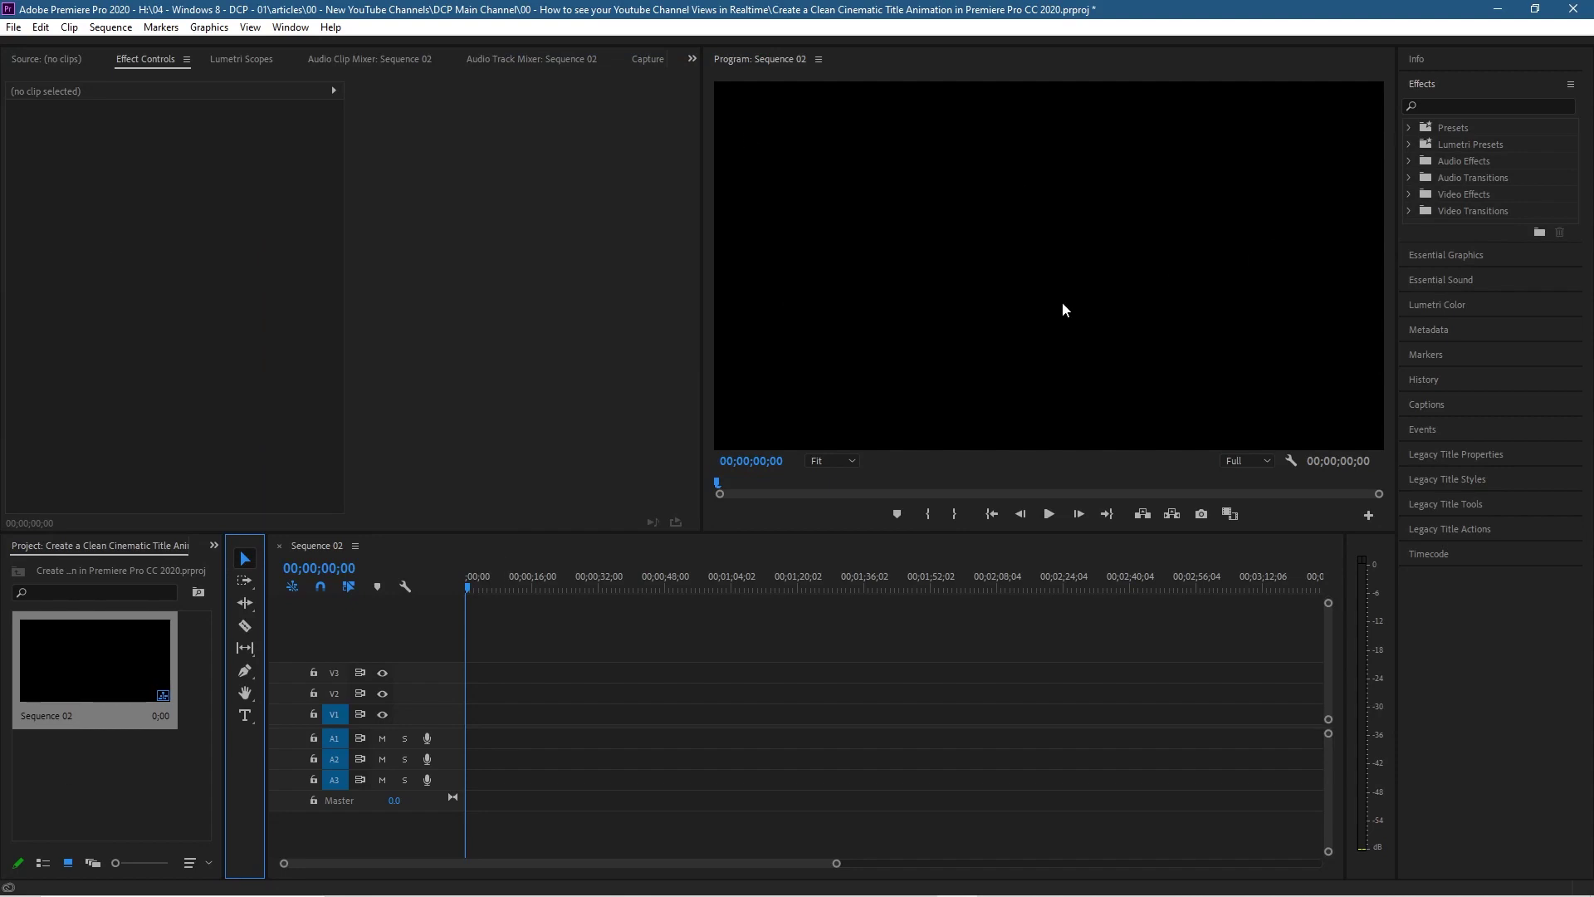
Add a text layer reading "CINEMATIC INTRO" to the video frame with the Type tool
left_click(244, 716)
left_click(839, 257)
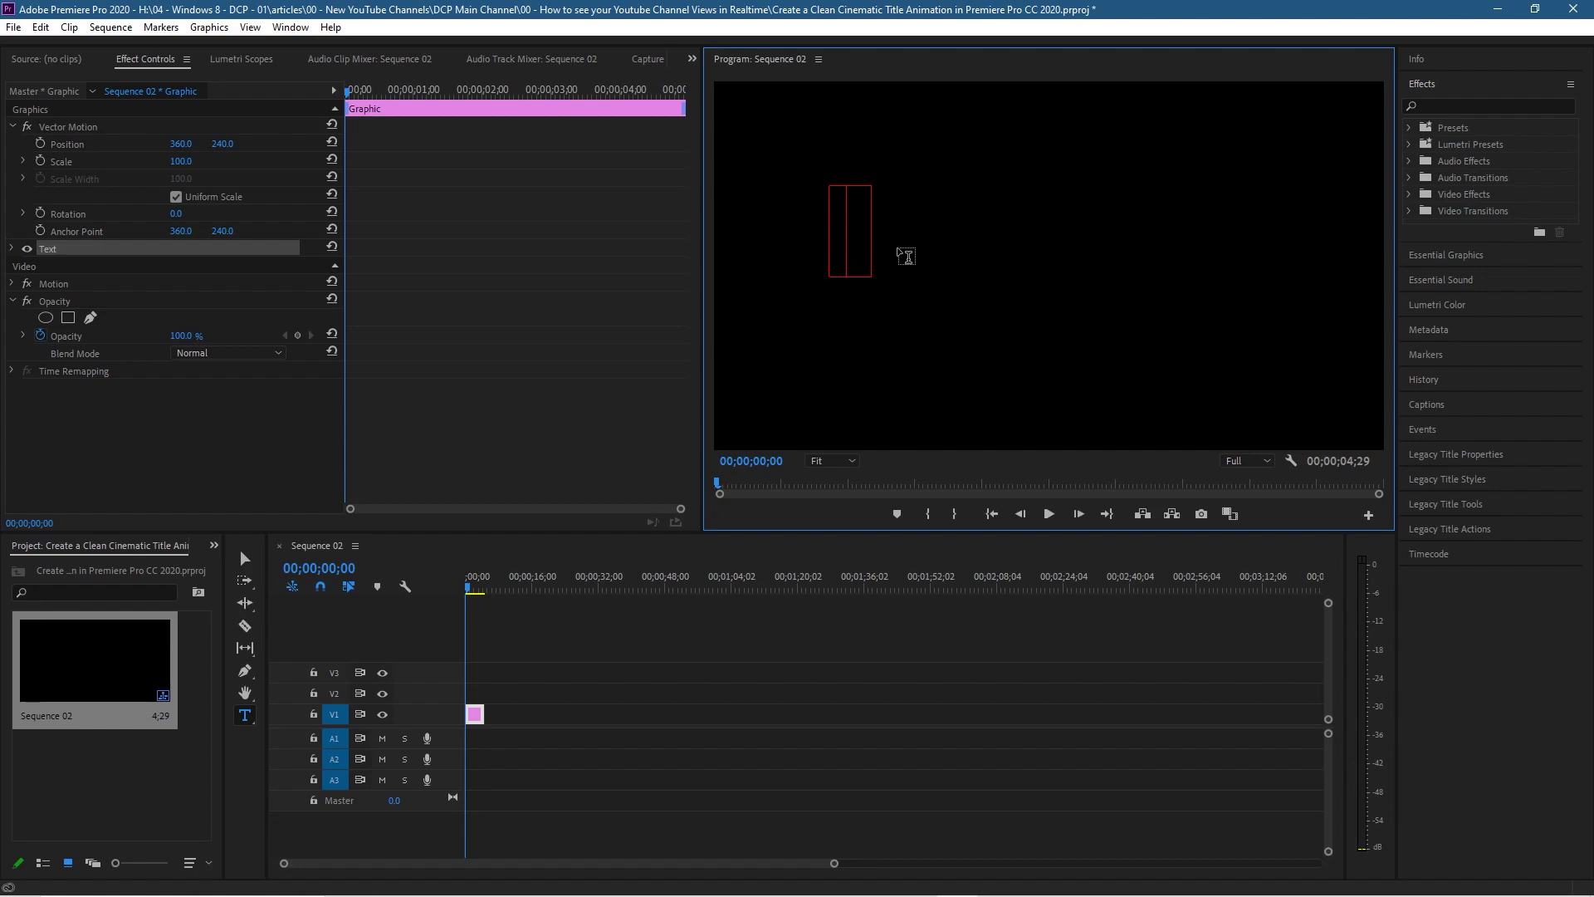
type("CI")
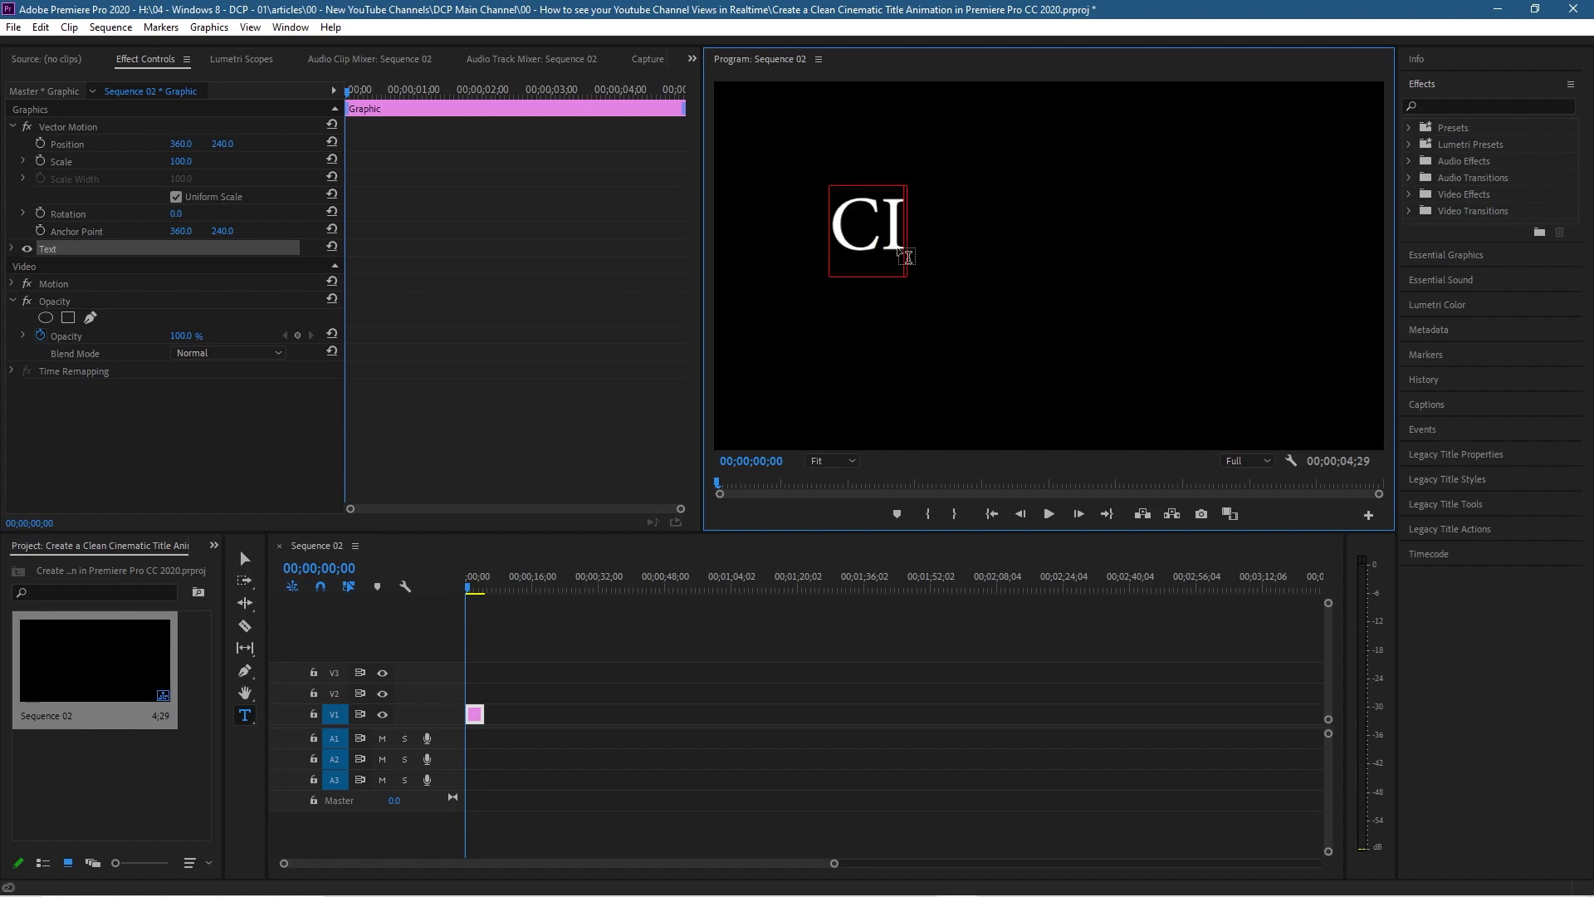
type("NEMTAIC")
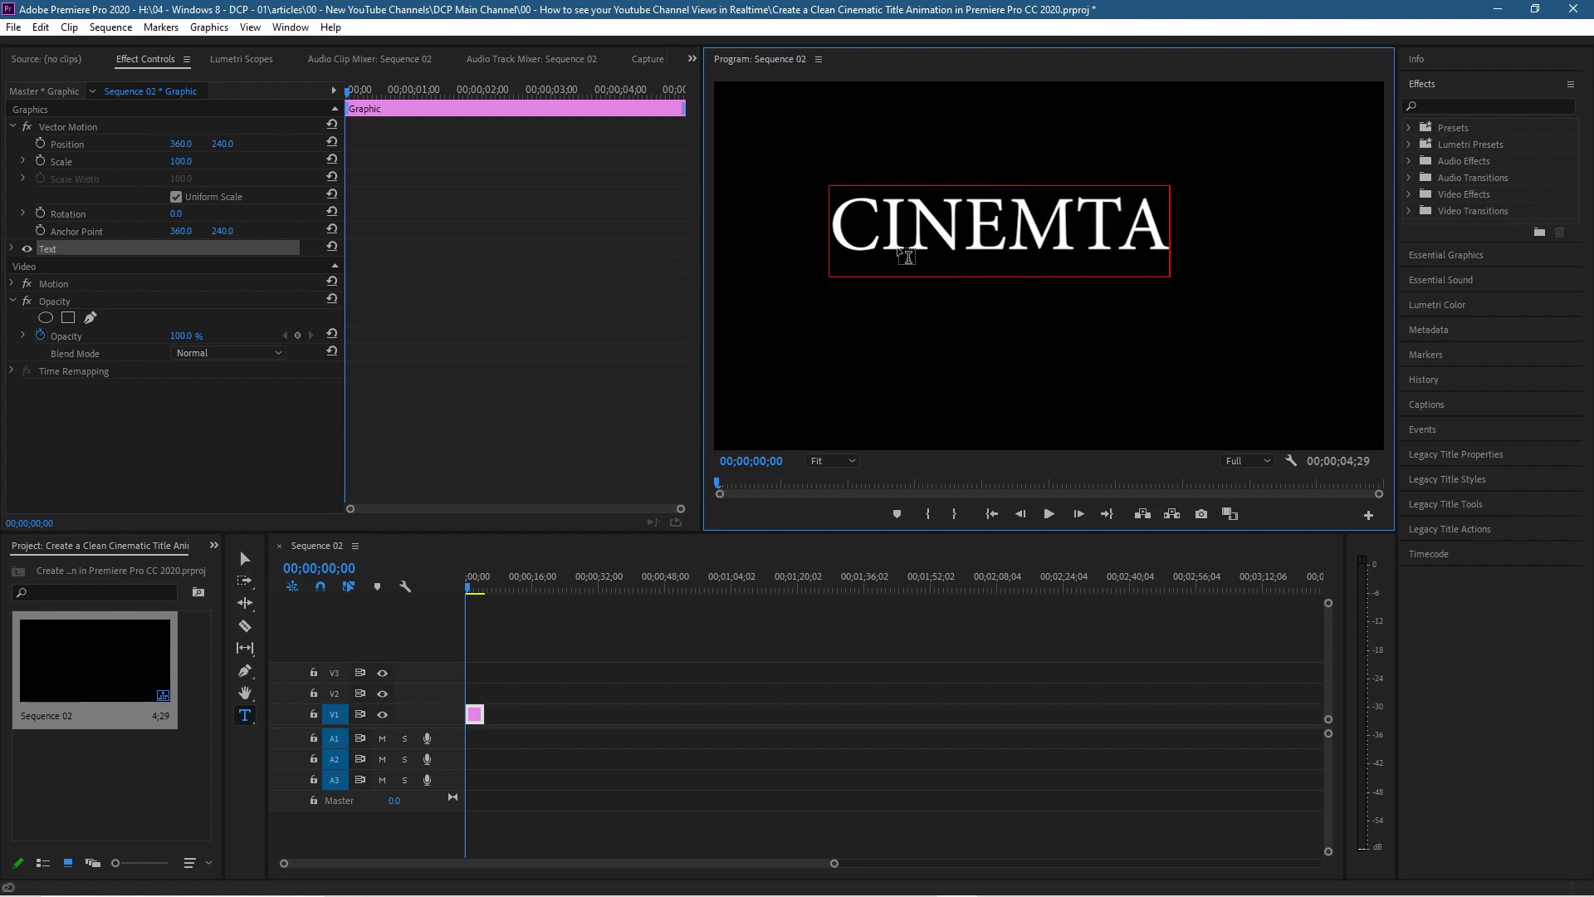
key("BackSpace")
key("BackSpace")
key("BackSpace")
key("BackSpace")
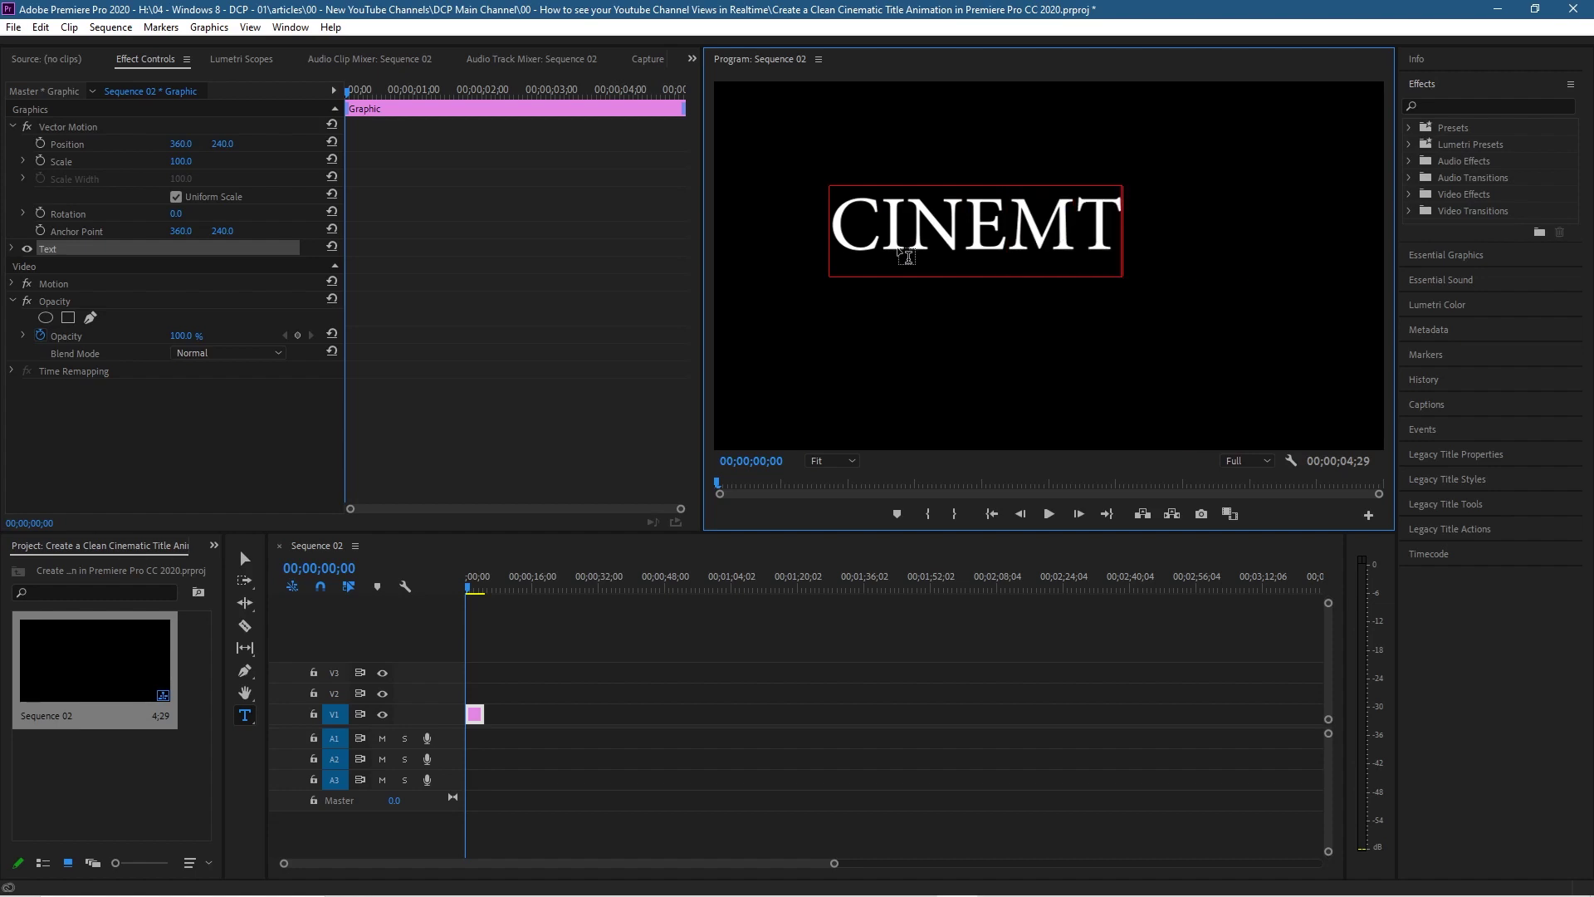
type("ATIC INT")
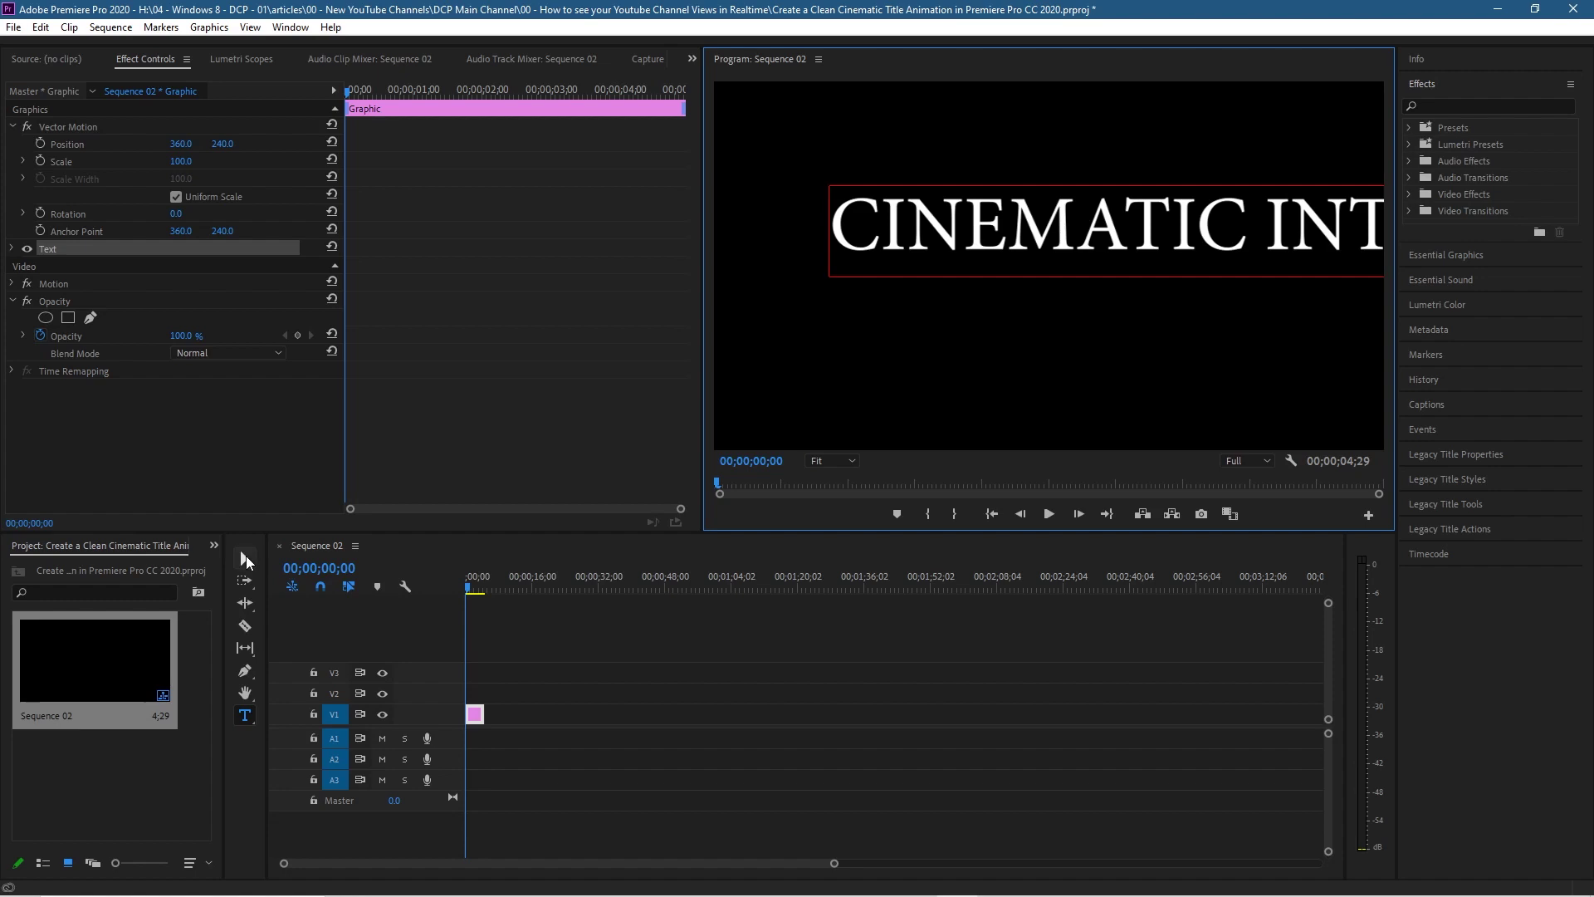
Set the title's font size to 89 and move the whole text inside the frame, roughly centered
left_click(245, 554)
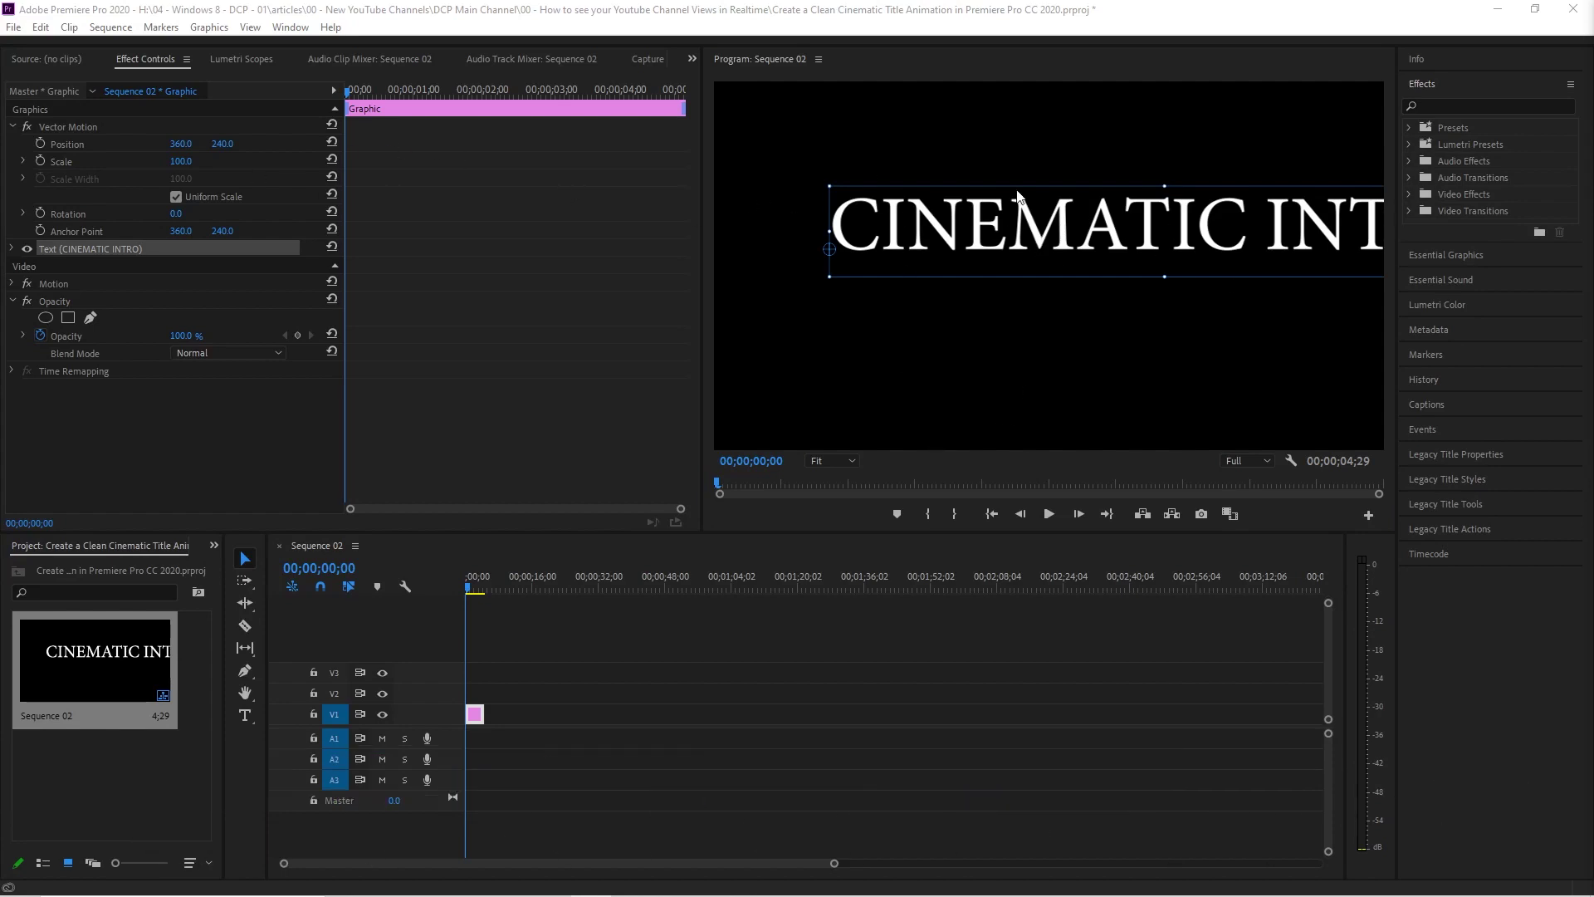
left_click_drag(1109, 236, 1005, 275)
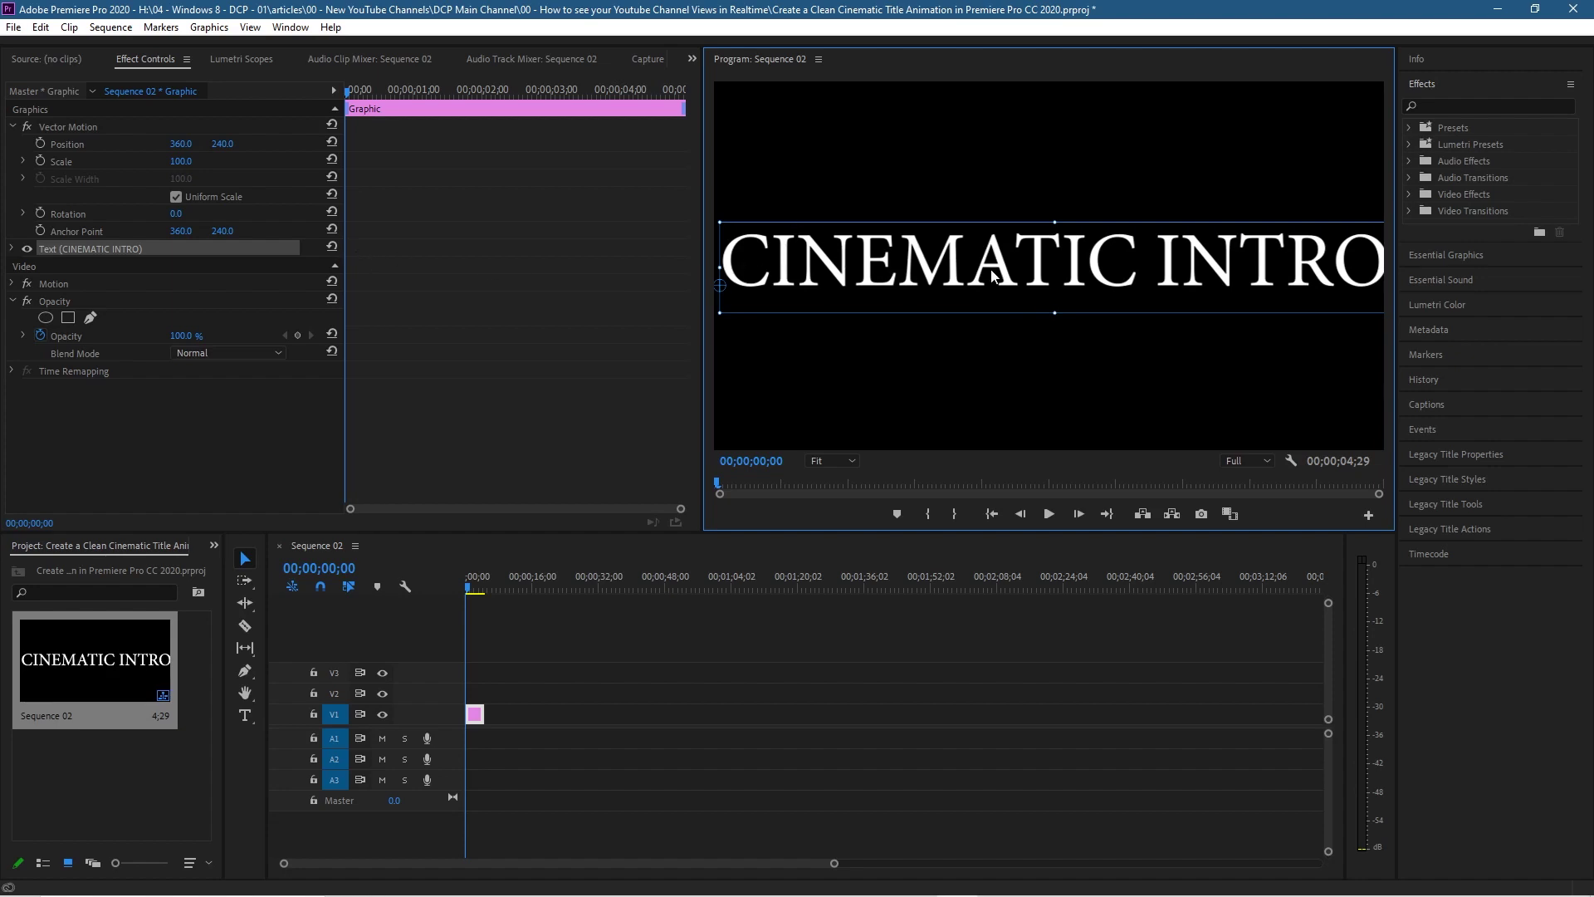
left_click(1452, 254)
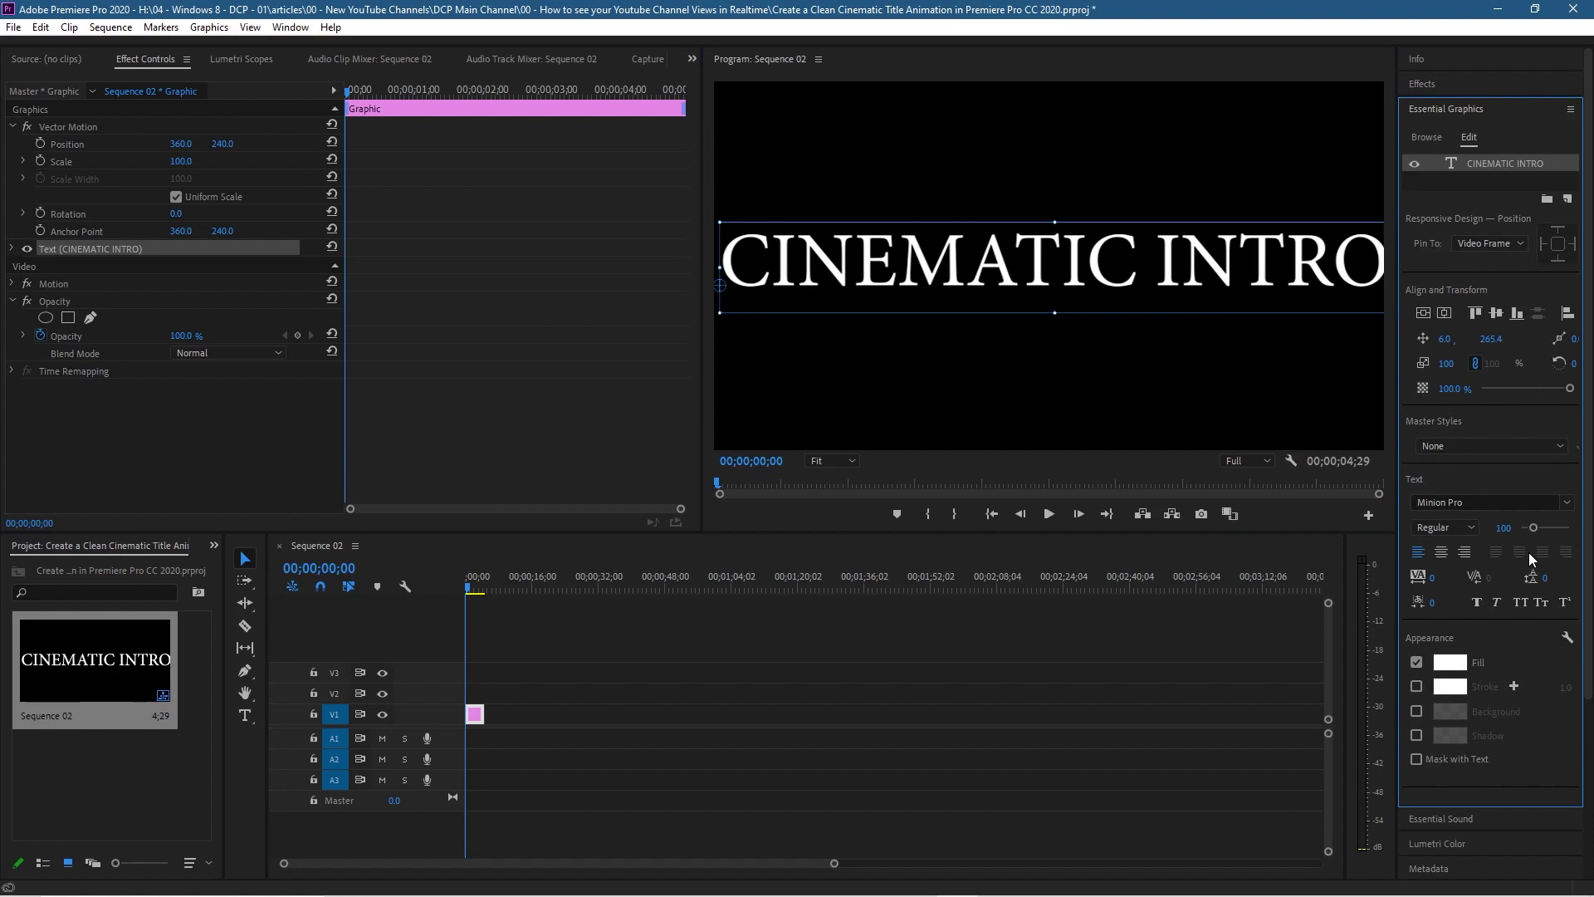
left_click_drag(1529, 526, 1531, 523)
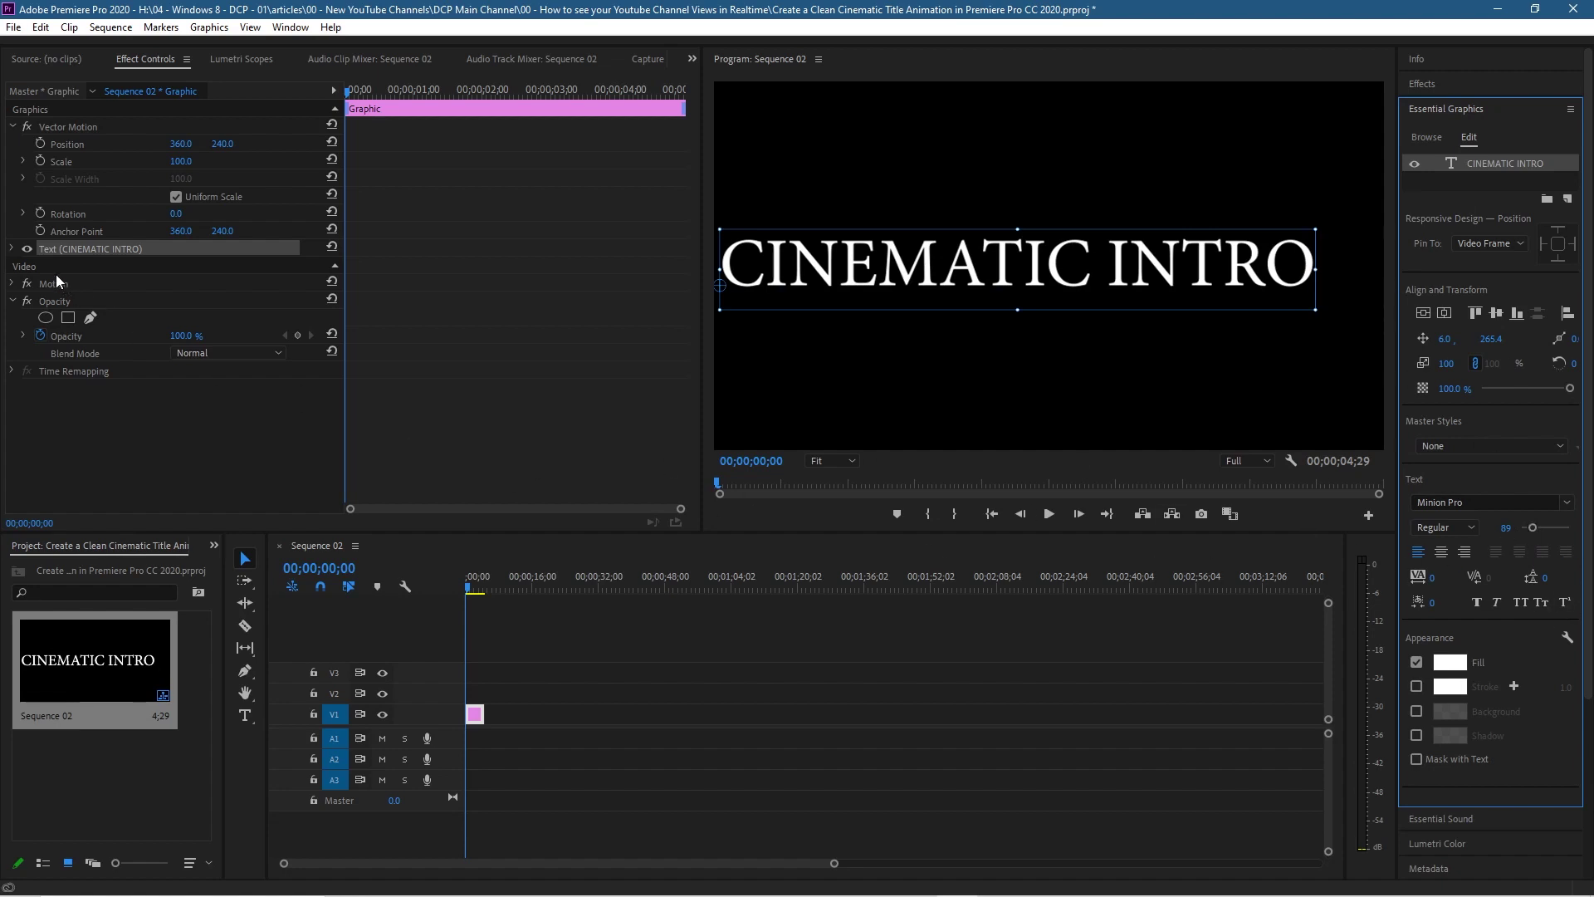
left_click(12, 249)
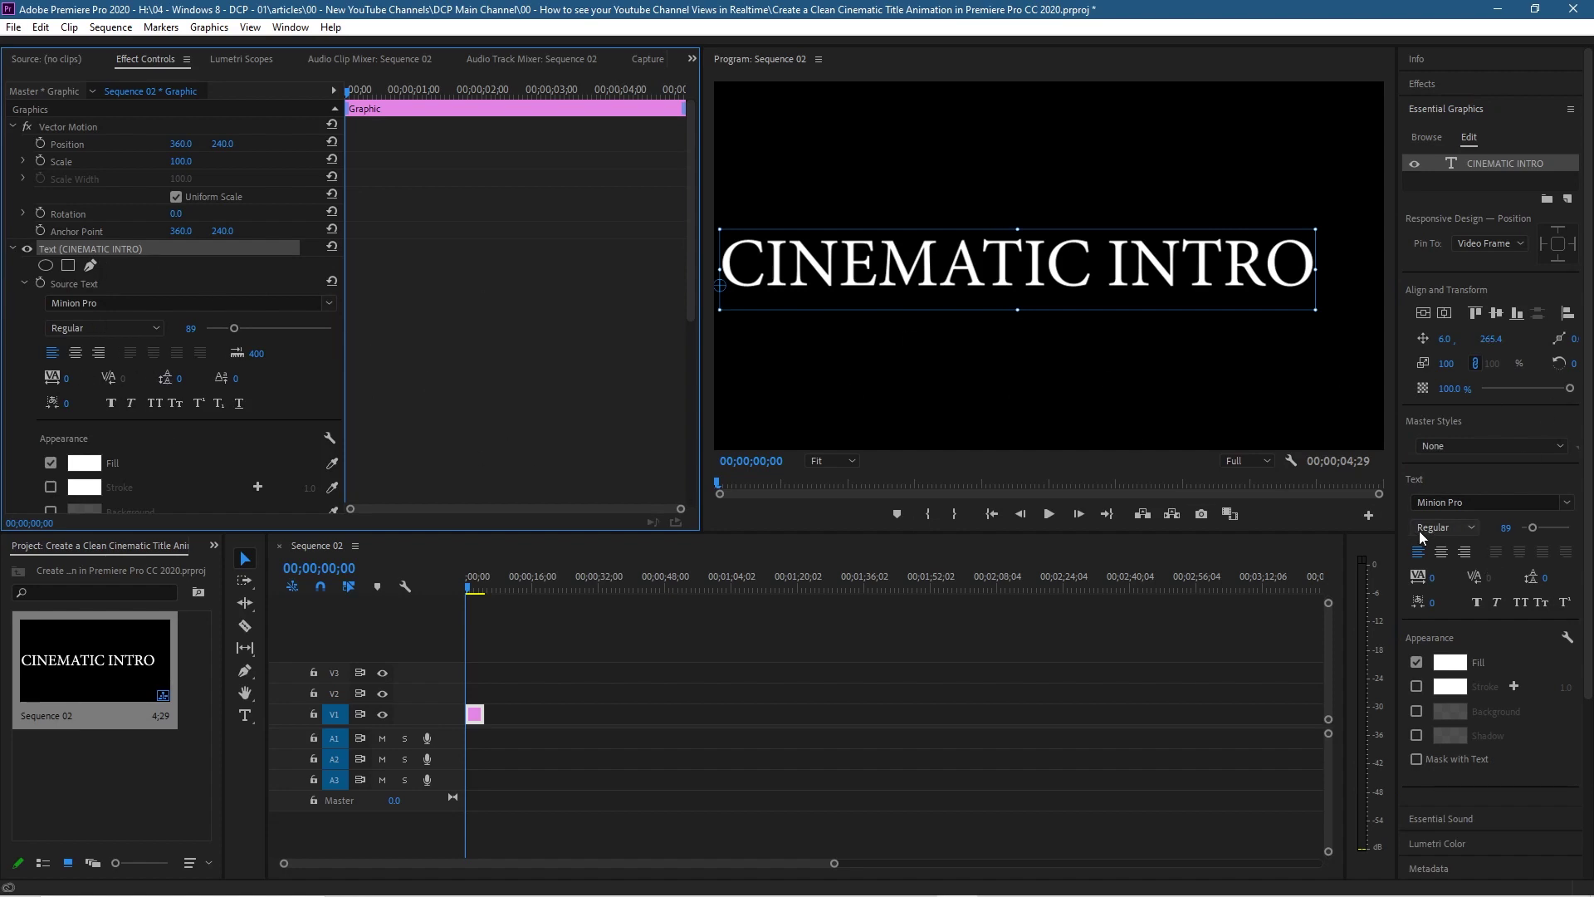
left_click_drag(874, 275, 903, 282)
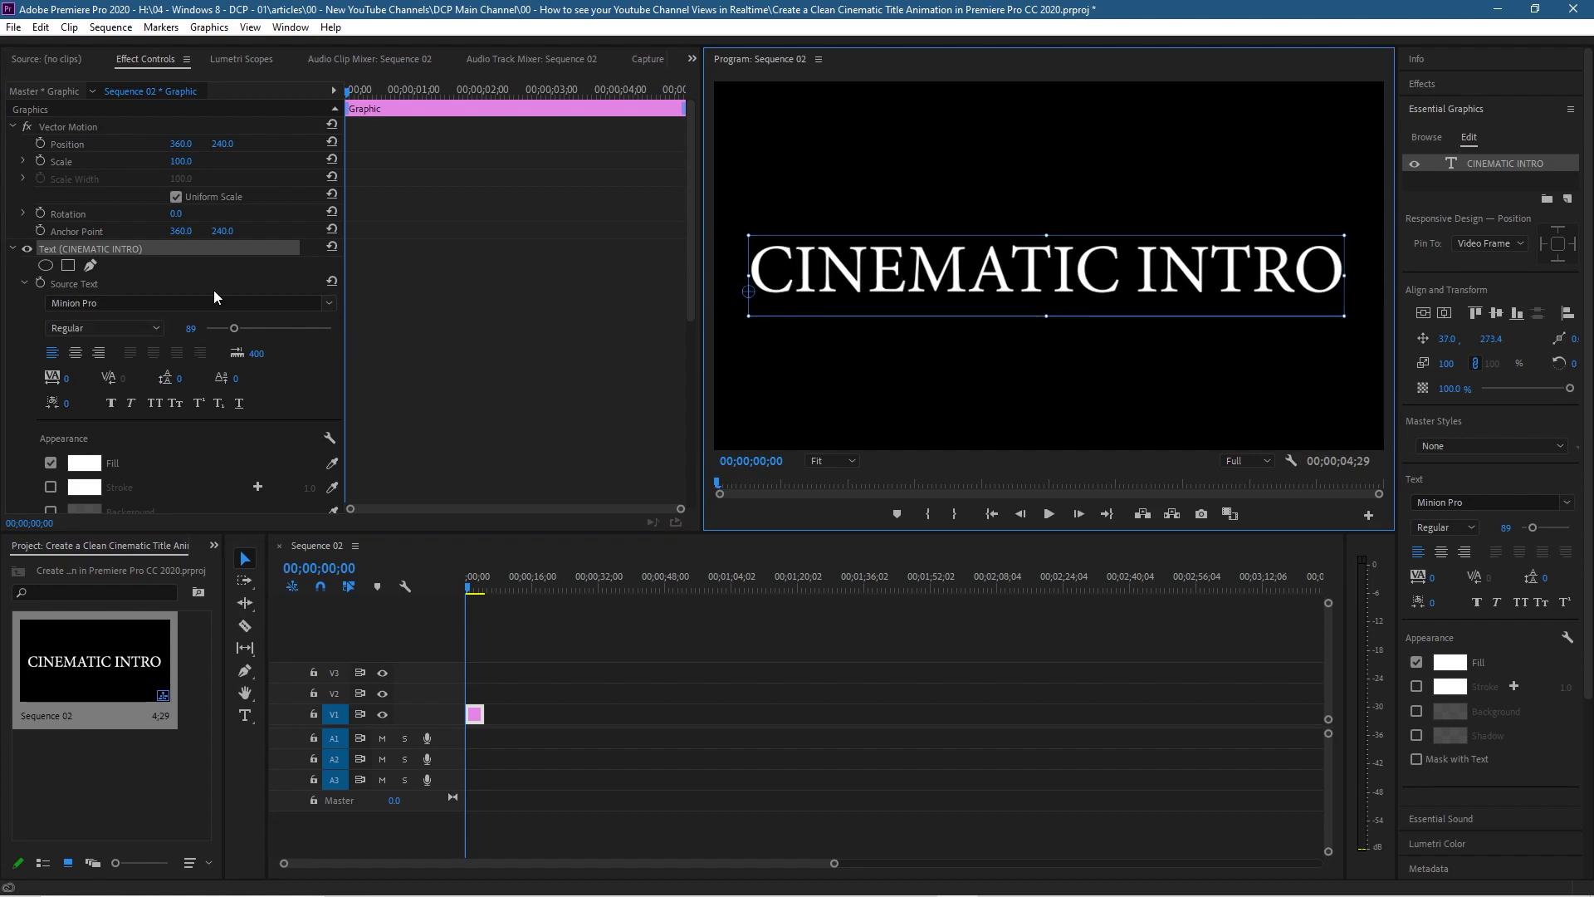
Change the title's font to Noto Mono
left_click(330, 303)
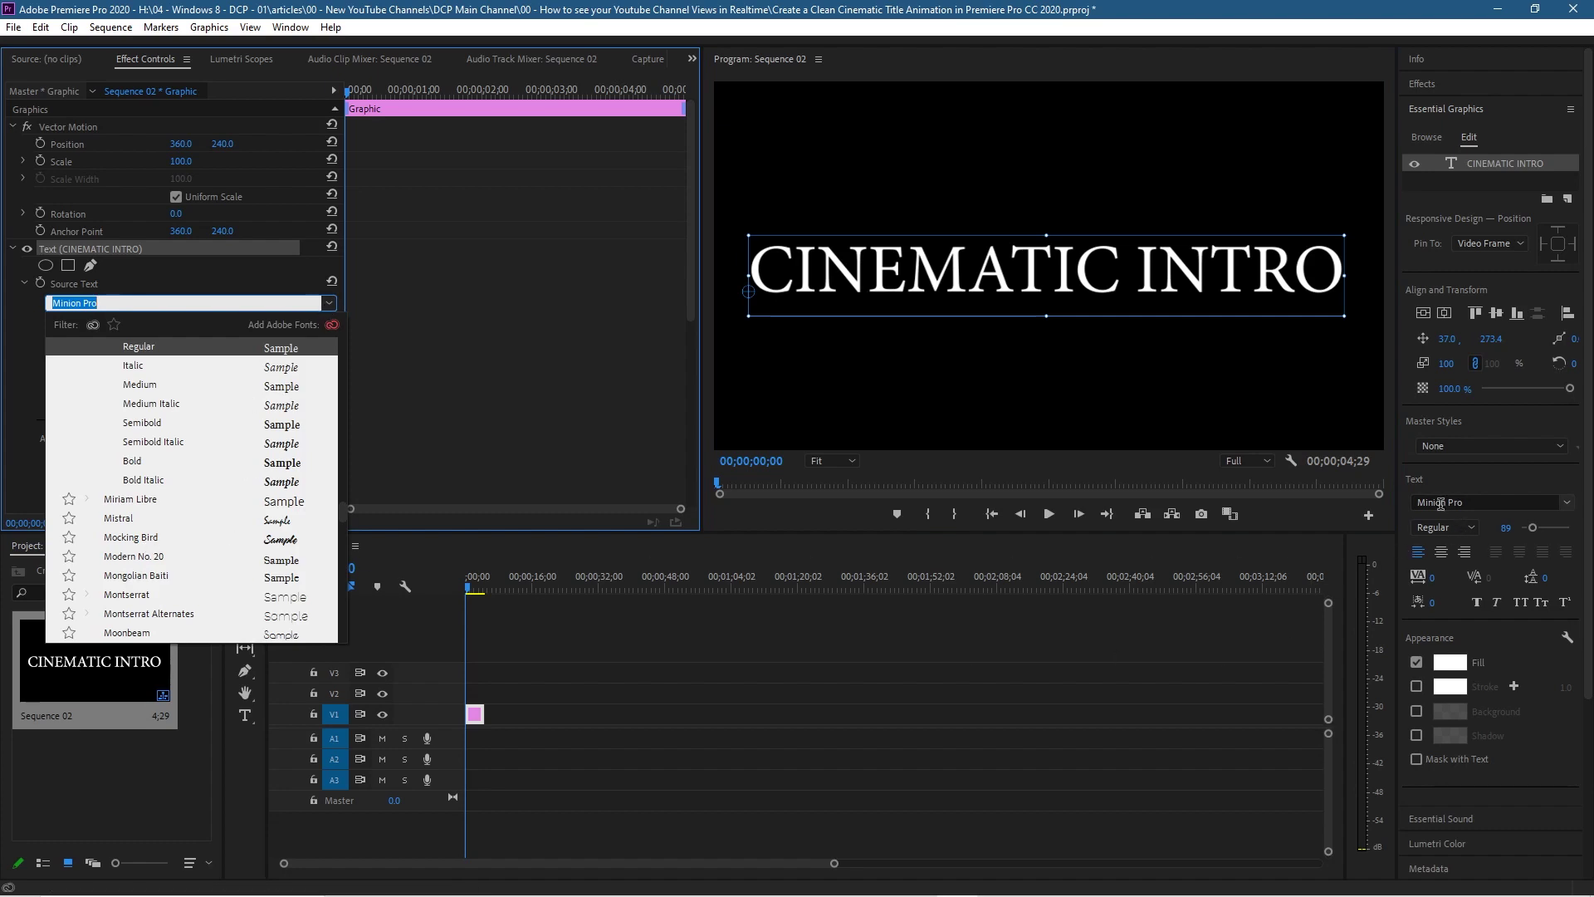
scroll(151, 528, "down", 4)
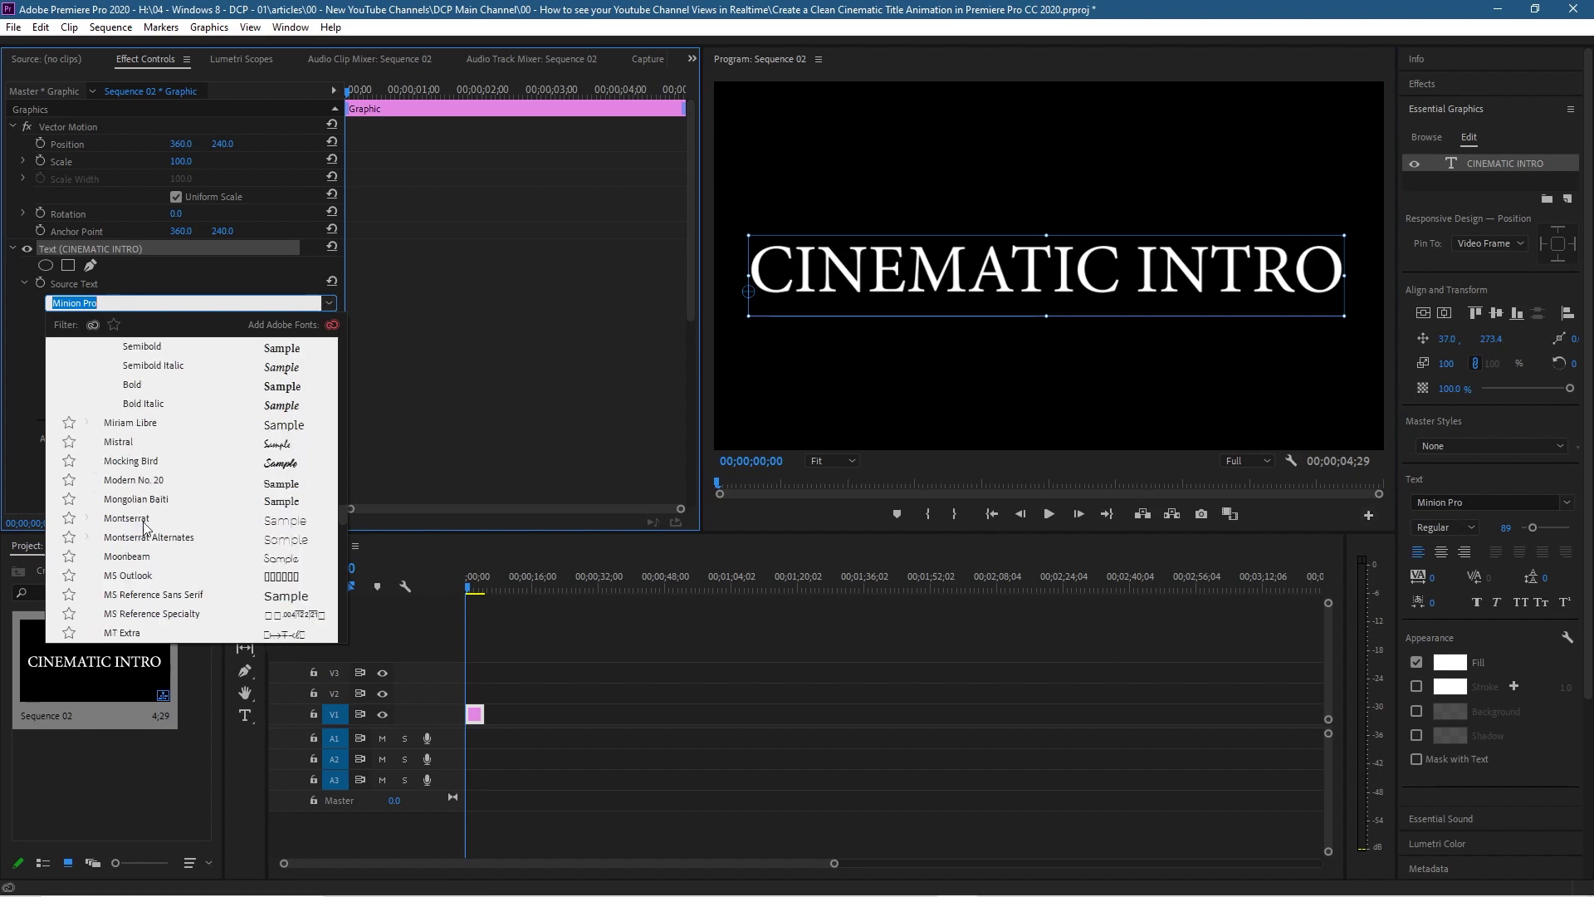
scroll(151, 527, "down", 1)
scroll(149, 521, "down", 3)
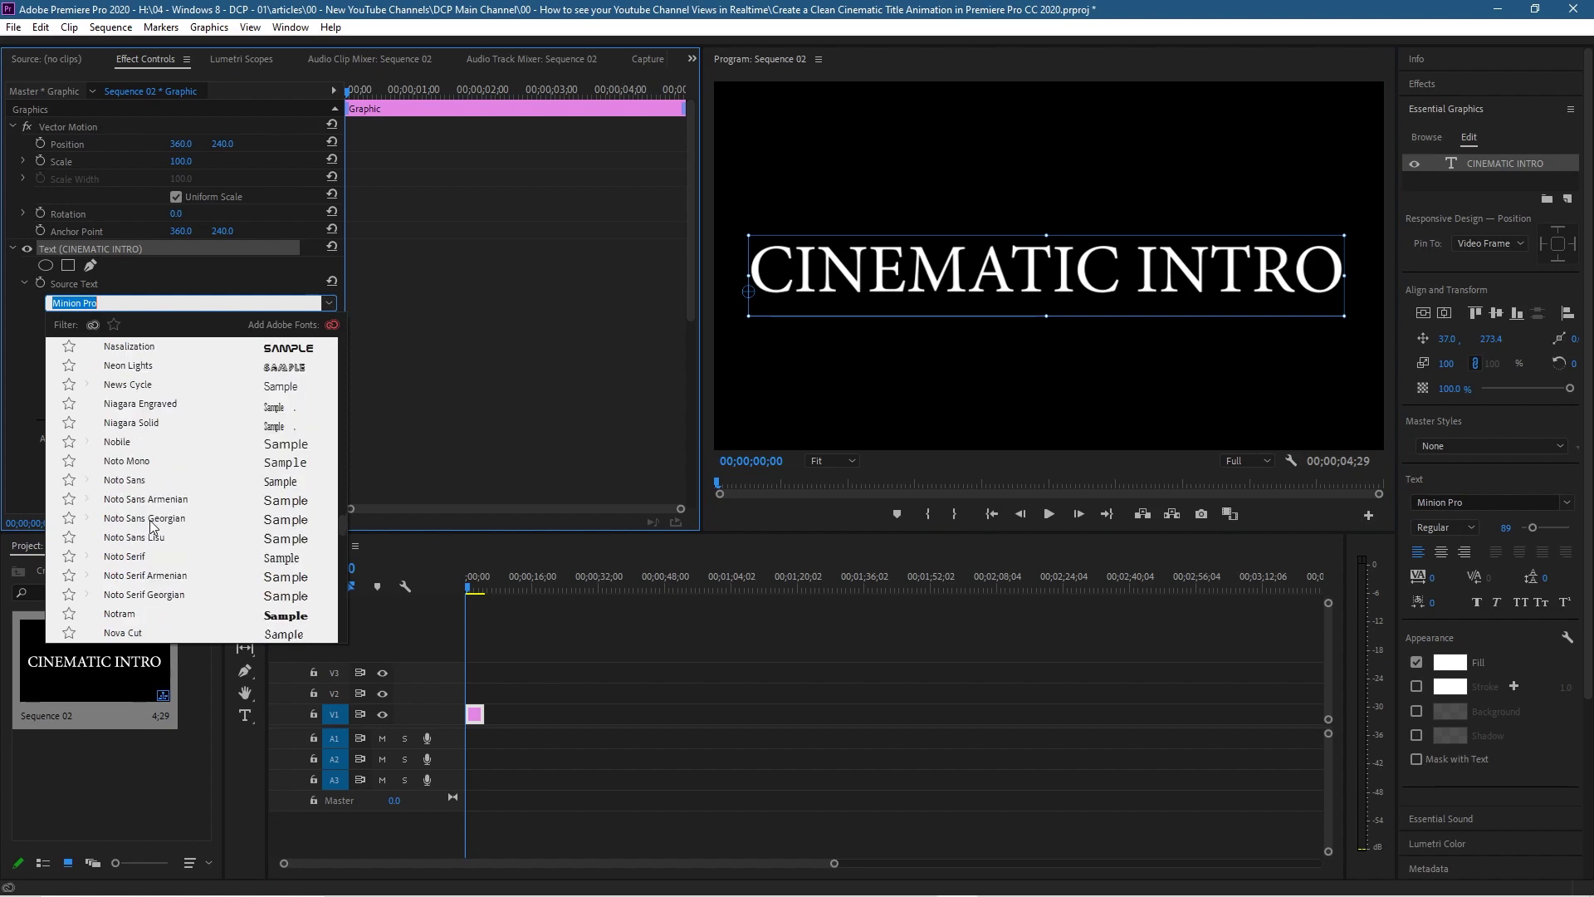
scroll(150, 519, "down", 1)
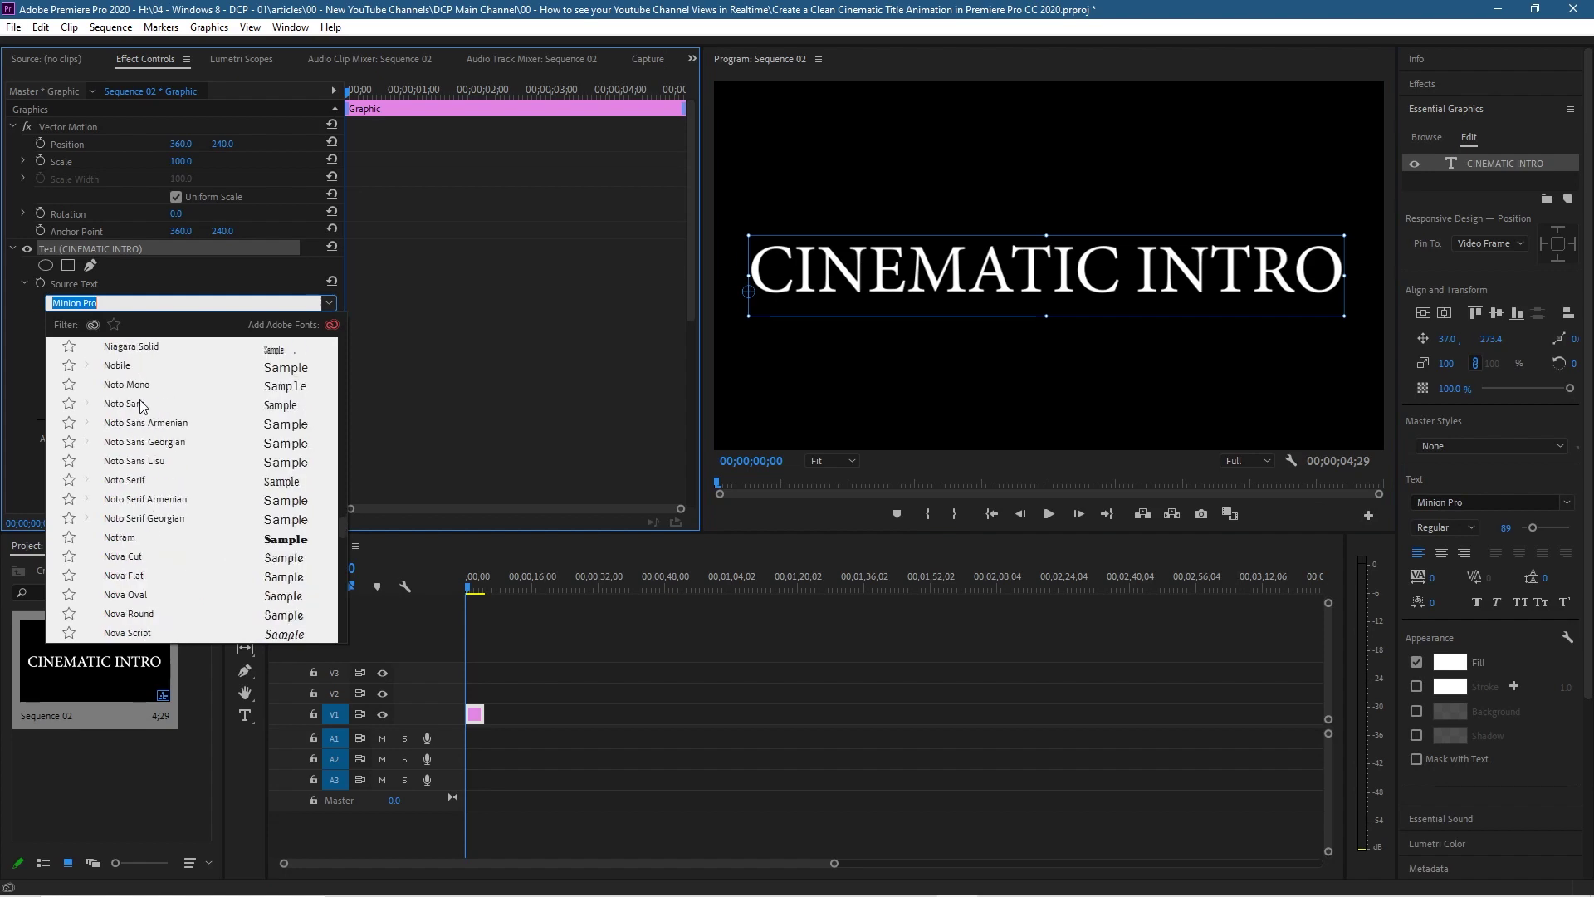
left_click(133, 385)
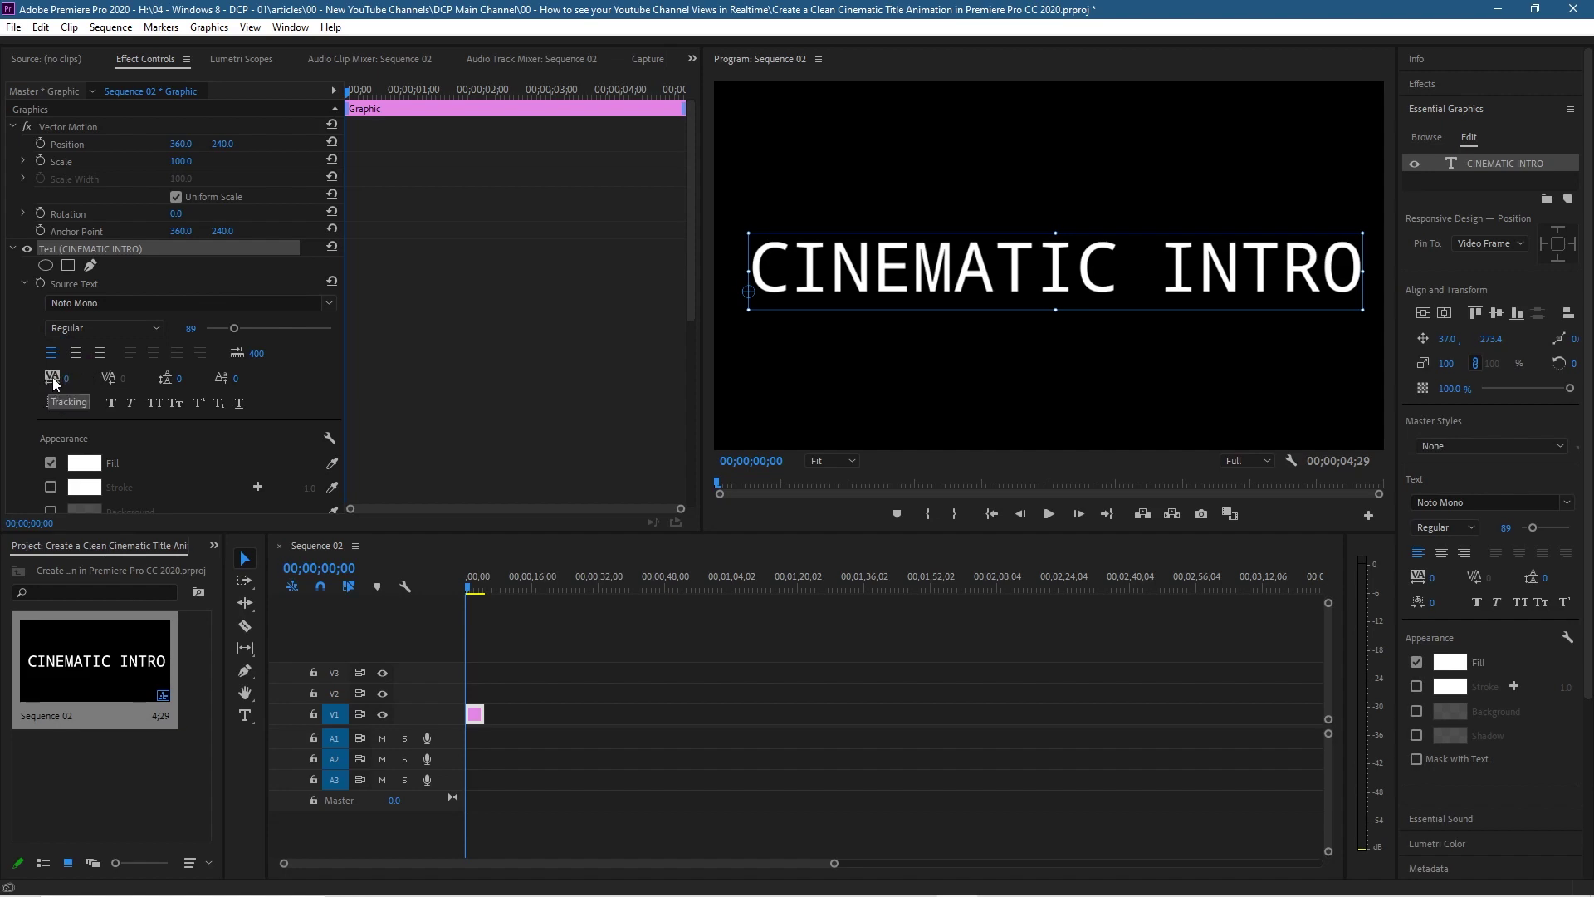
Set the title's tracking to 81 and its font size to 77
left_click_drag(53, 377, 119, 376)
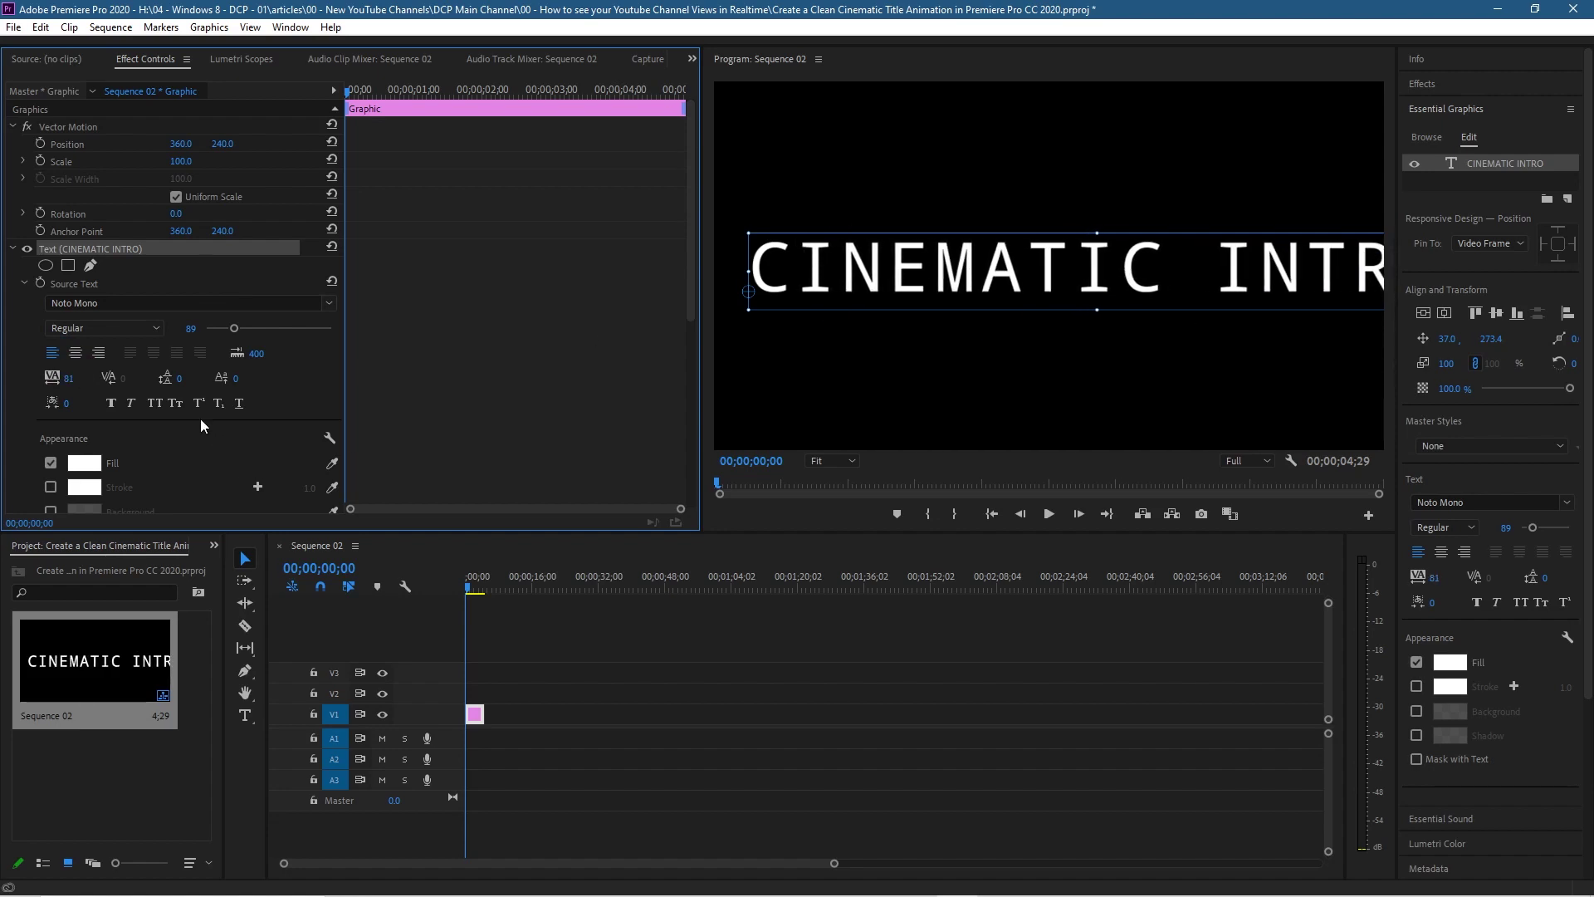
left_click_drag(234, 328, 229, 333)
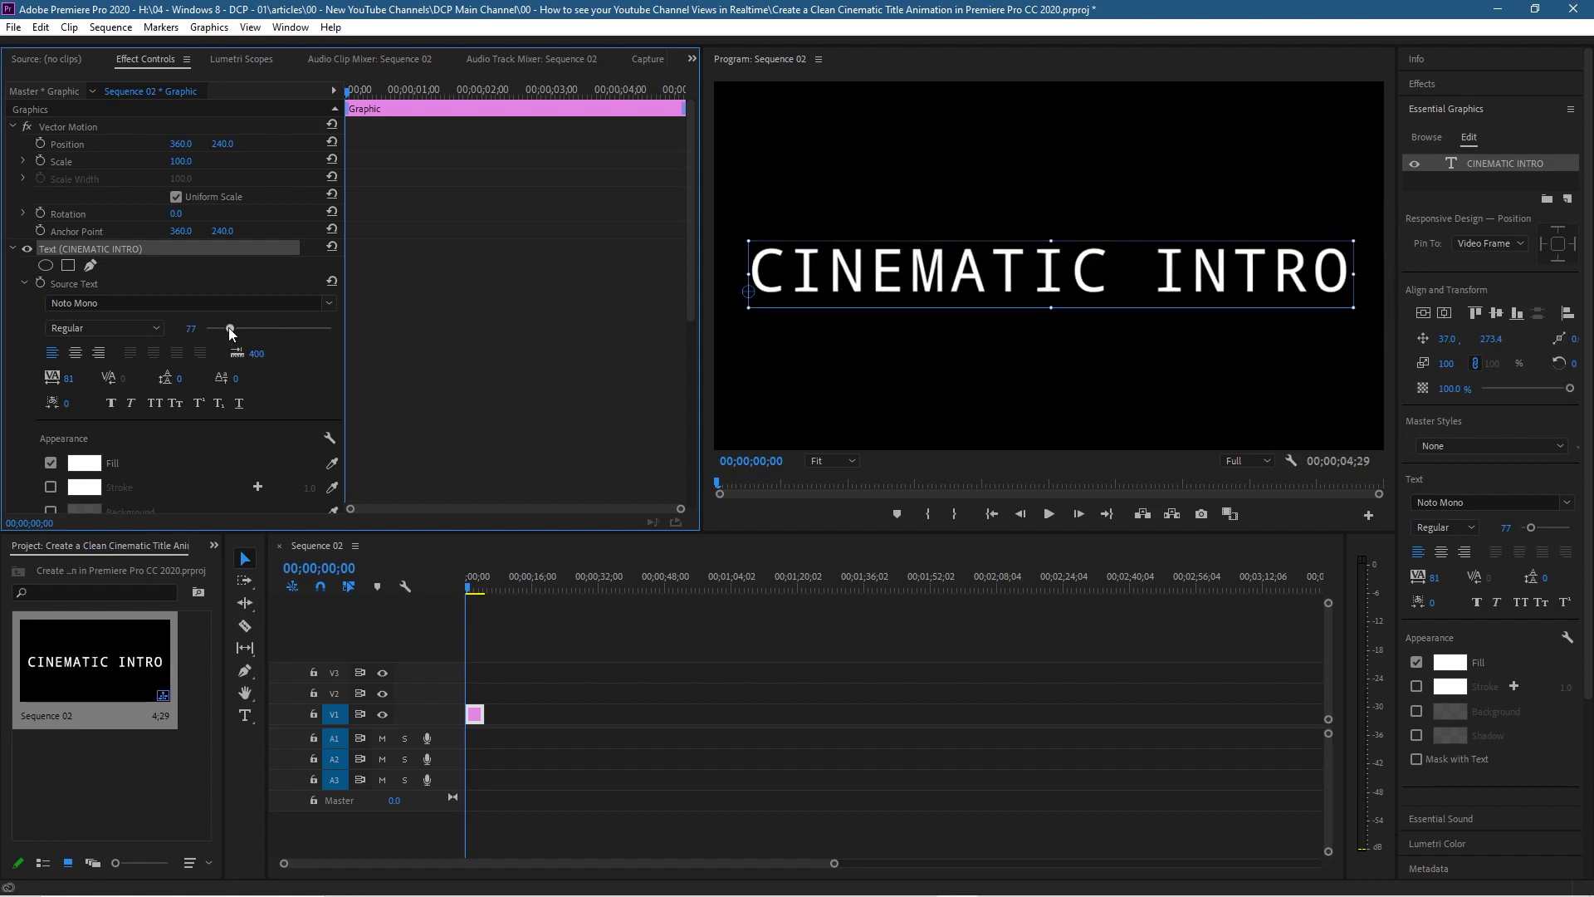
Center the title vertically and horizontally in the frame and move its anchor point to the middle of the text
left_click_drag(963, 281, 960, 271)
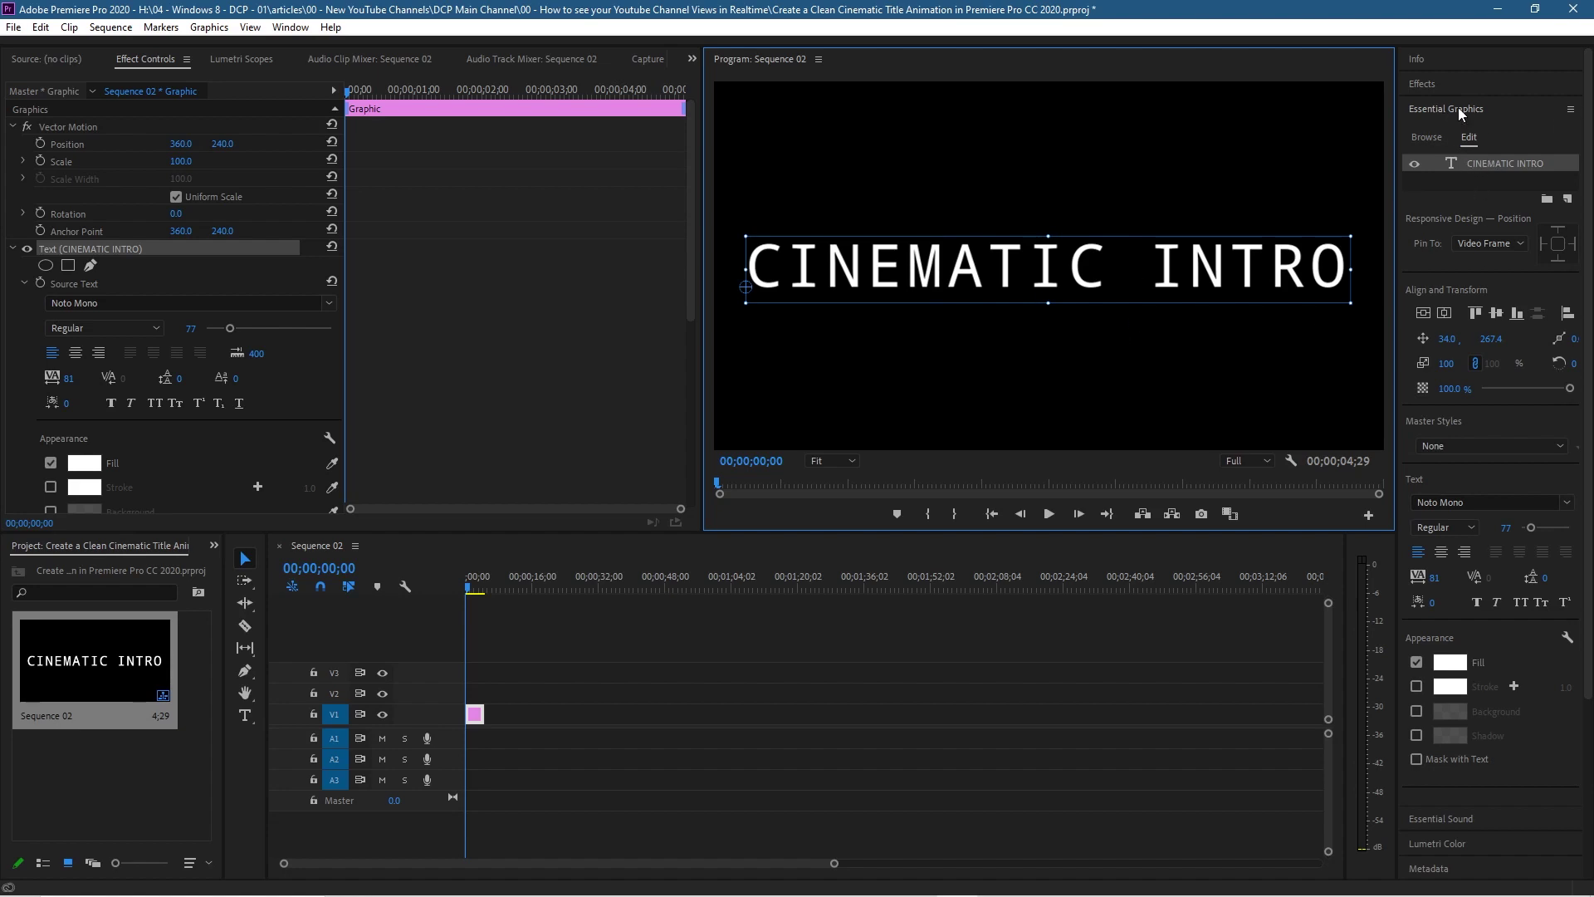
left_click(1423, 315)
left_click(1443, 316)
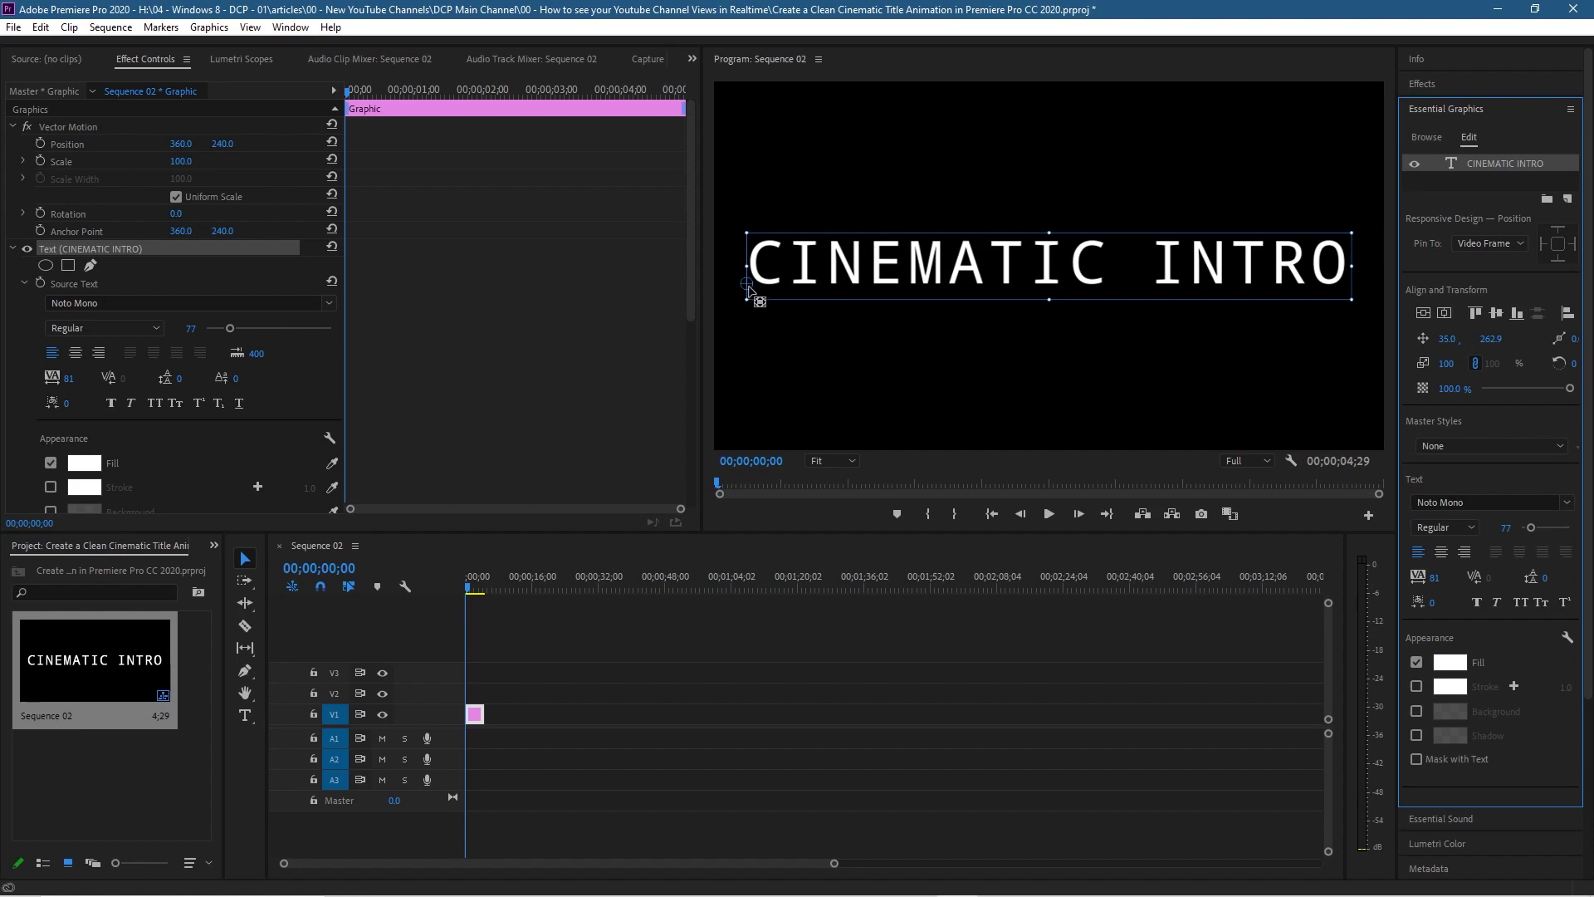
left_click_drag(748, 288, 1051, 268)
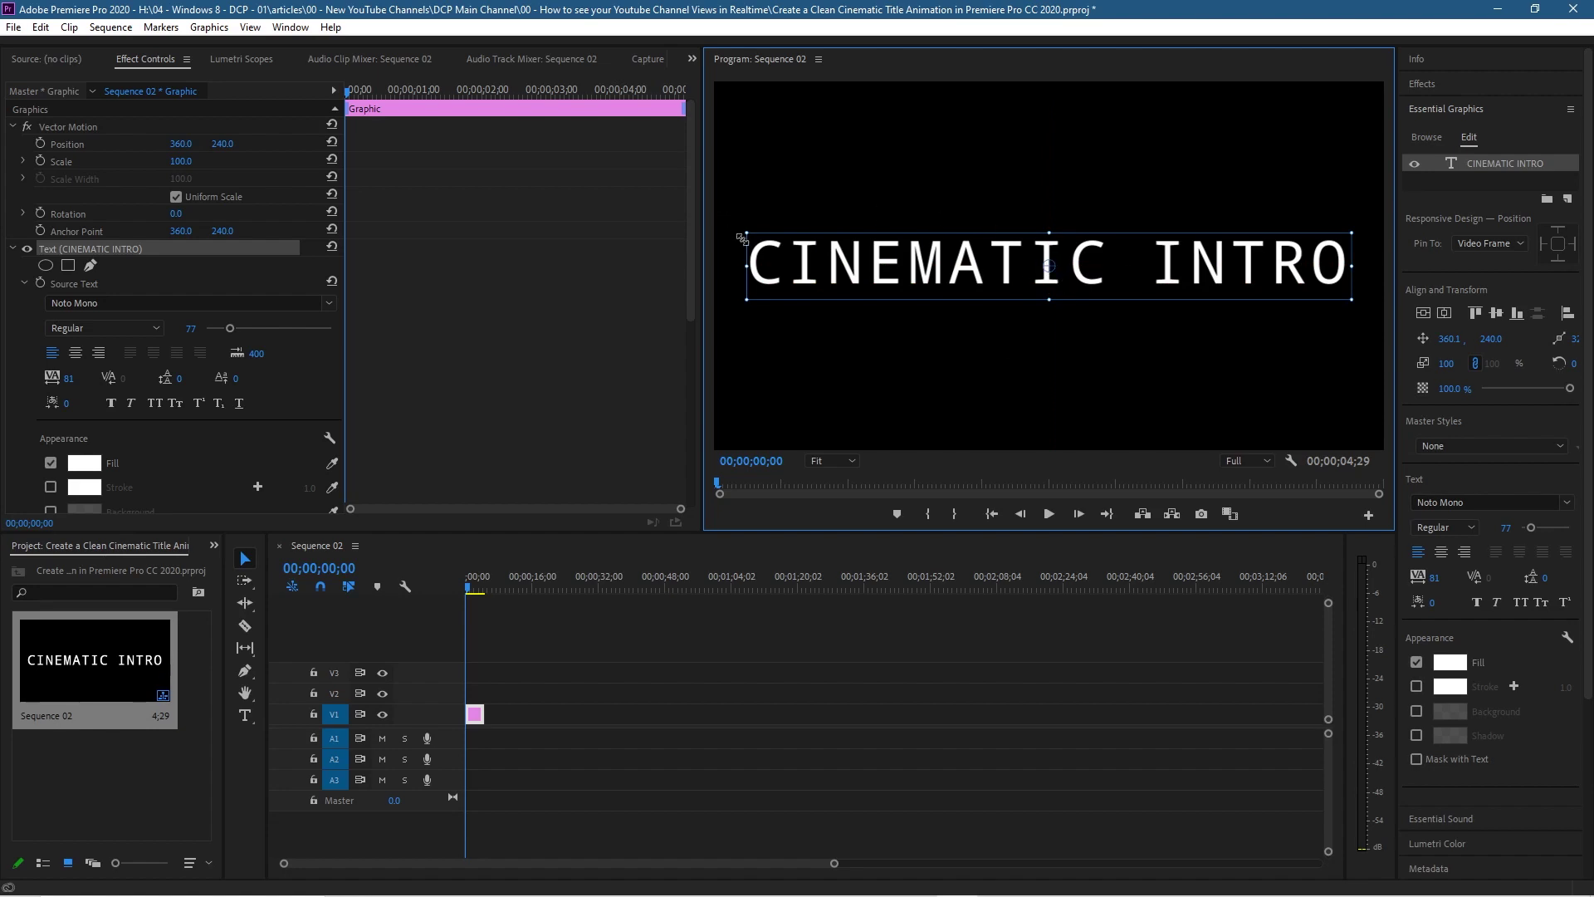
left_click_drag(747, 219, 829, 158)
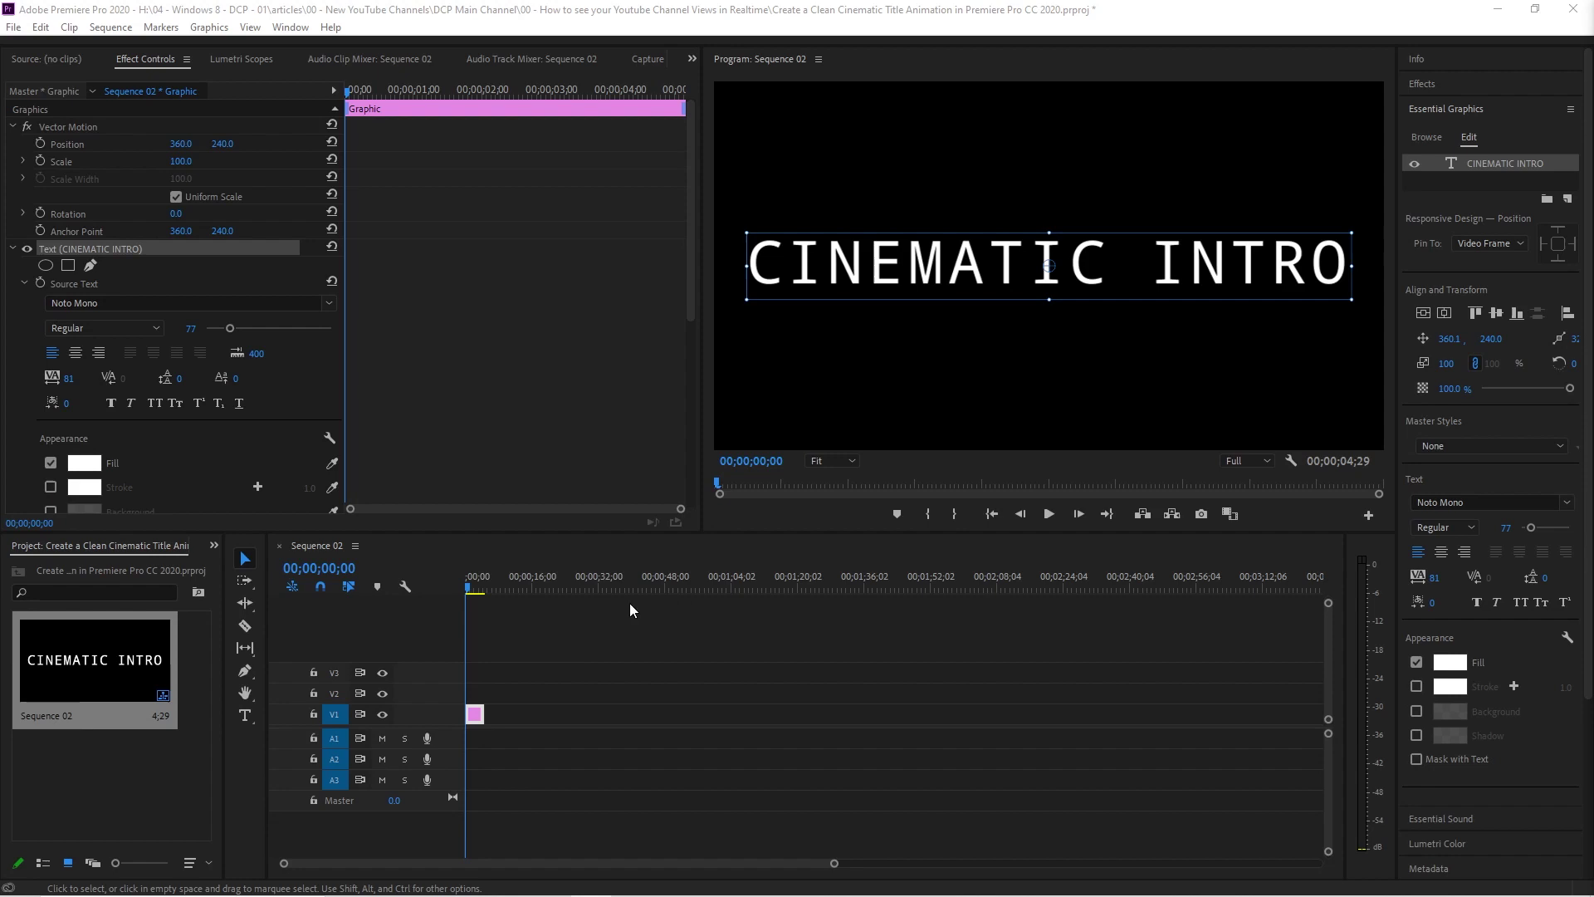
Extend the title clip on track V1 to end at 00;00;05;00, using the playhead as a guide
left_click(636, 751)
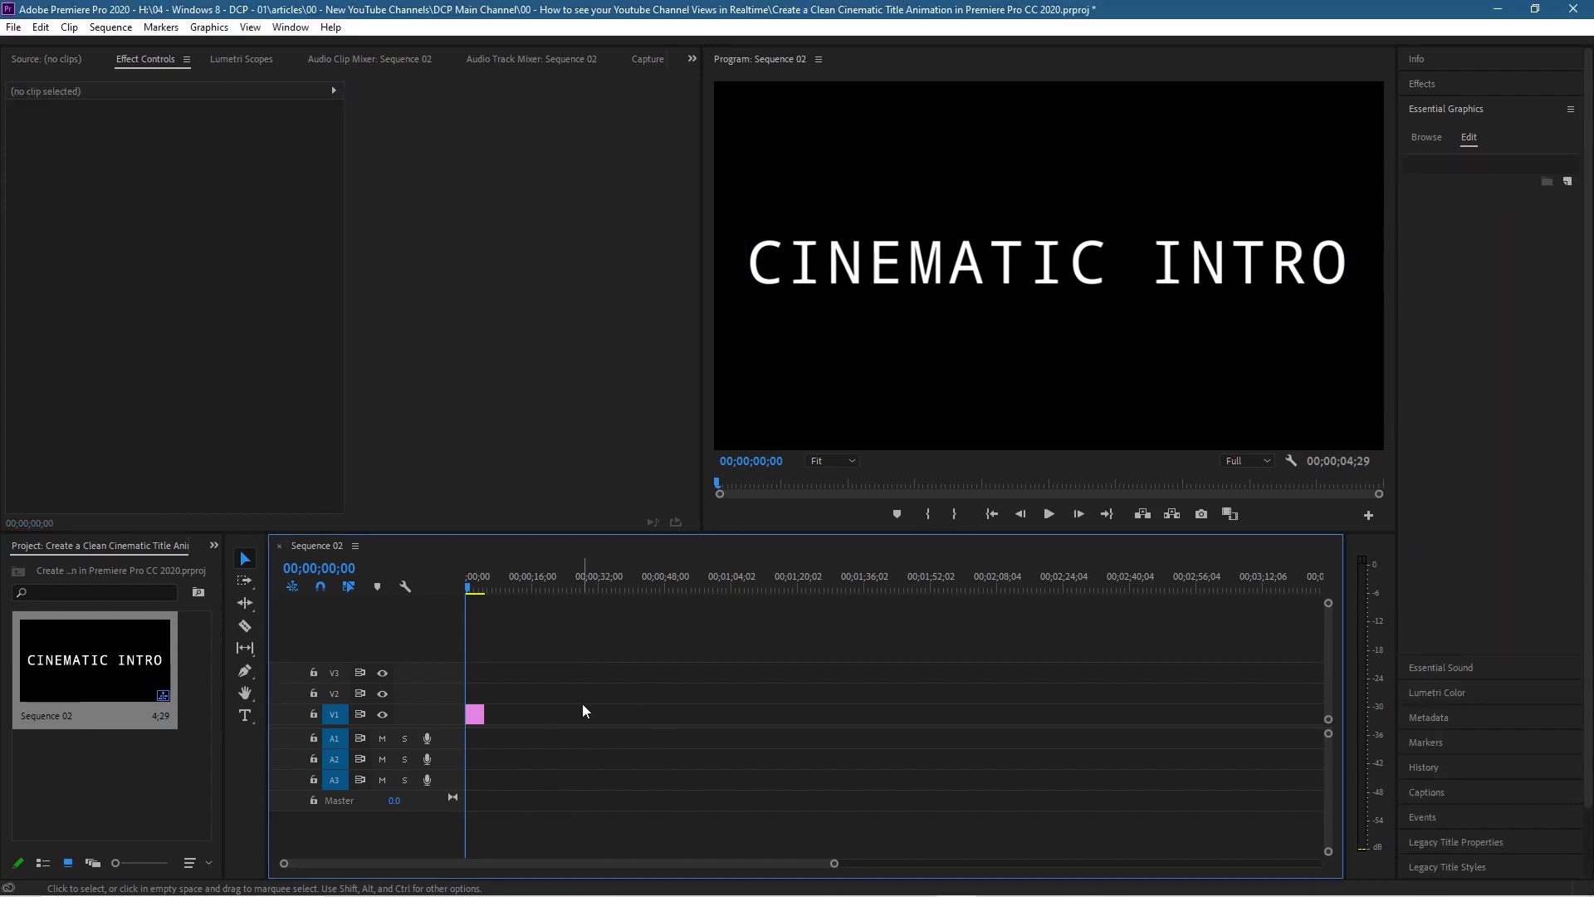
scroll(522, 707, "up", 3, "alt")
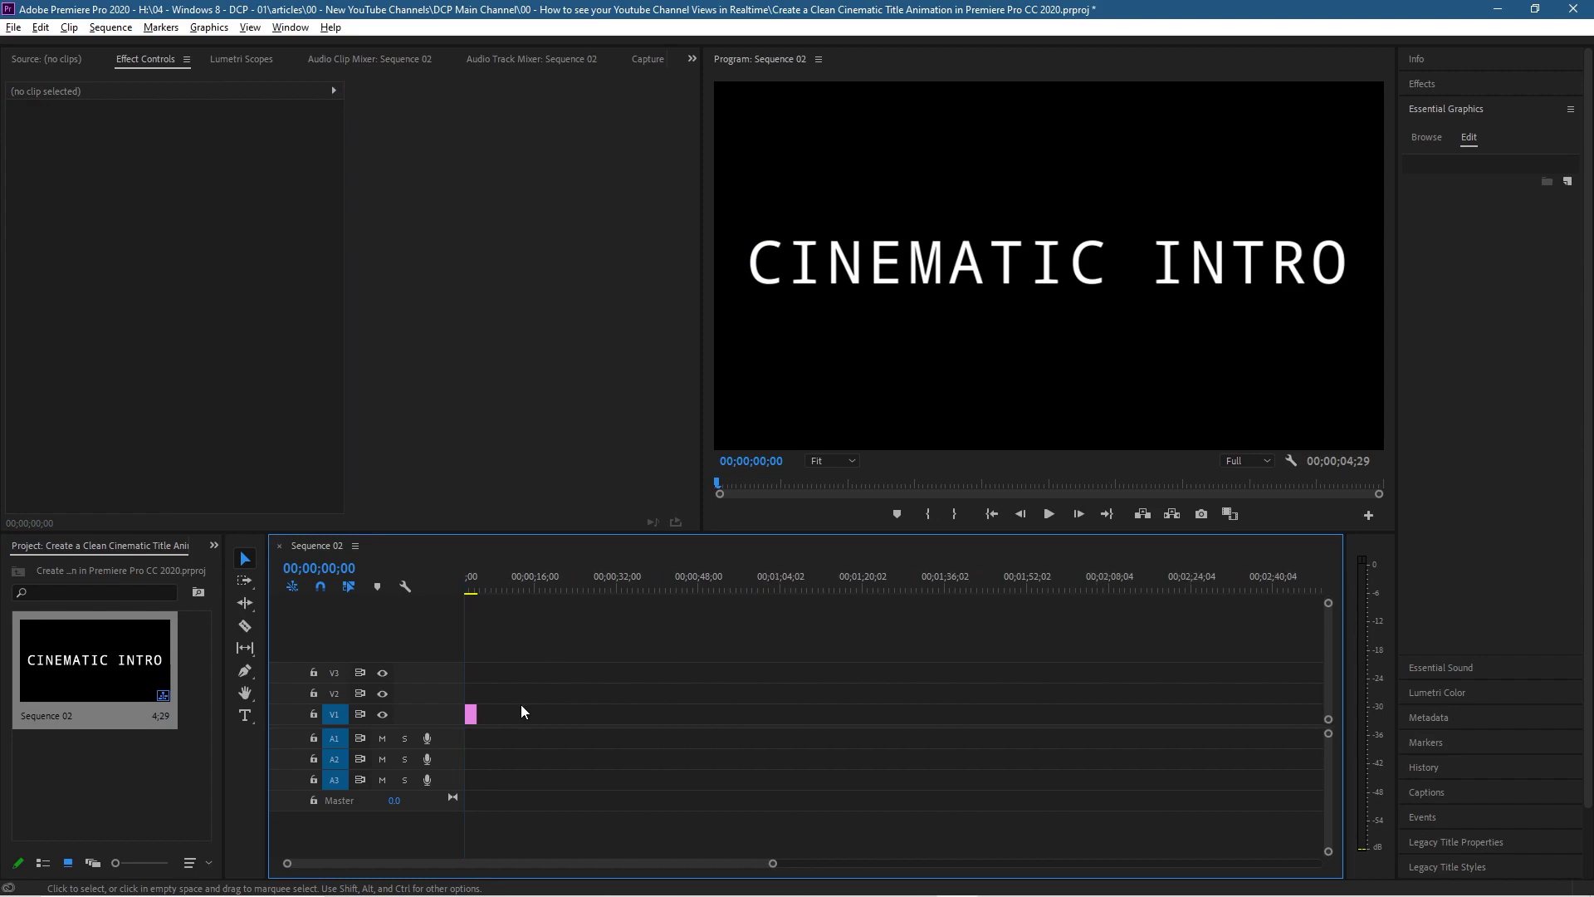
scroll(521, 710, "up", 5, "alt")
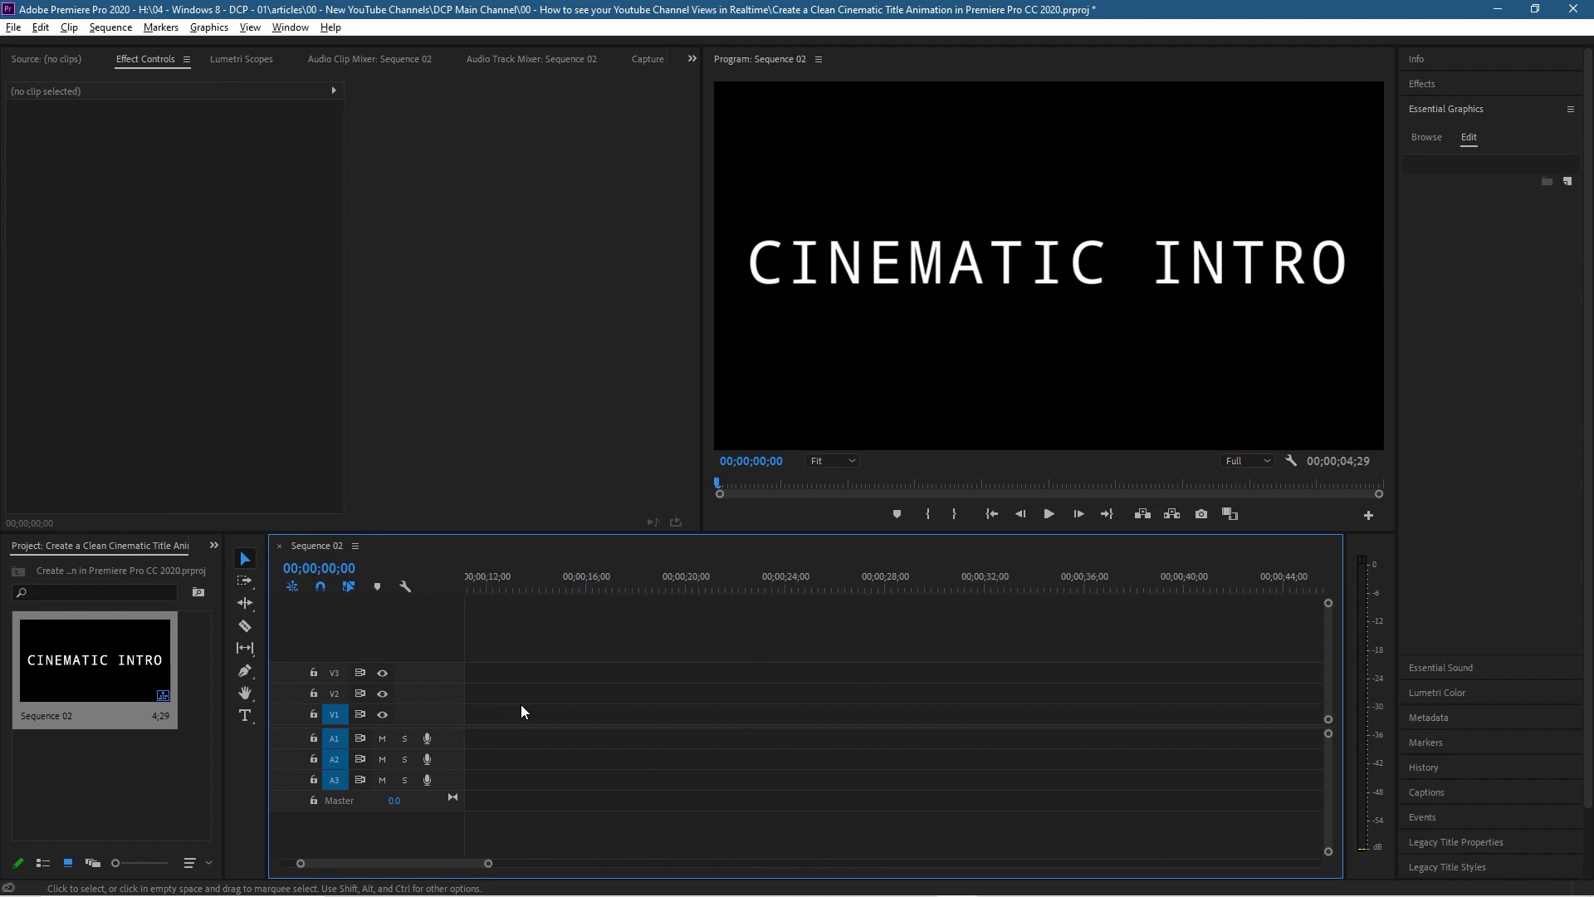
scroll(521, 704, "up", 5, "alt")
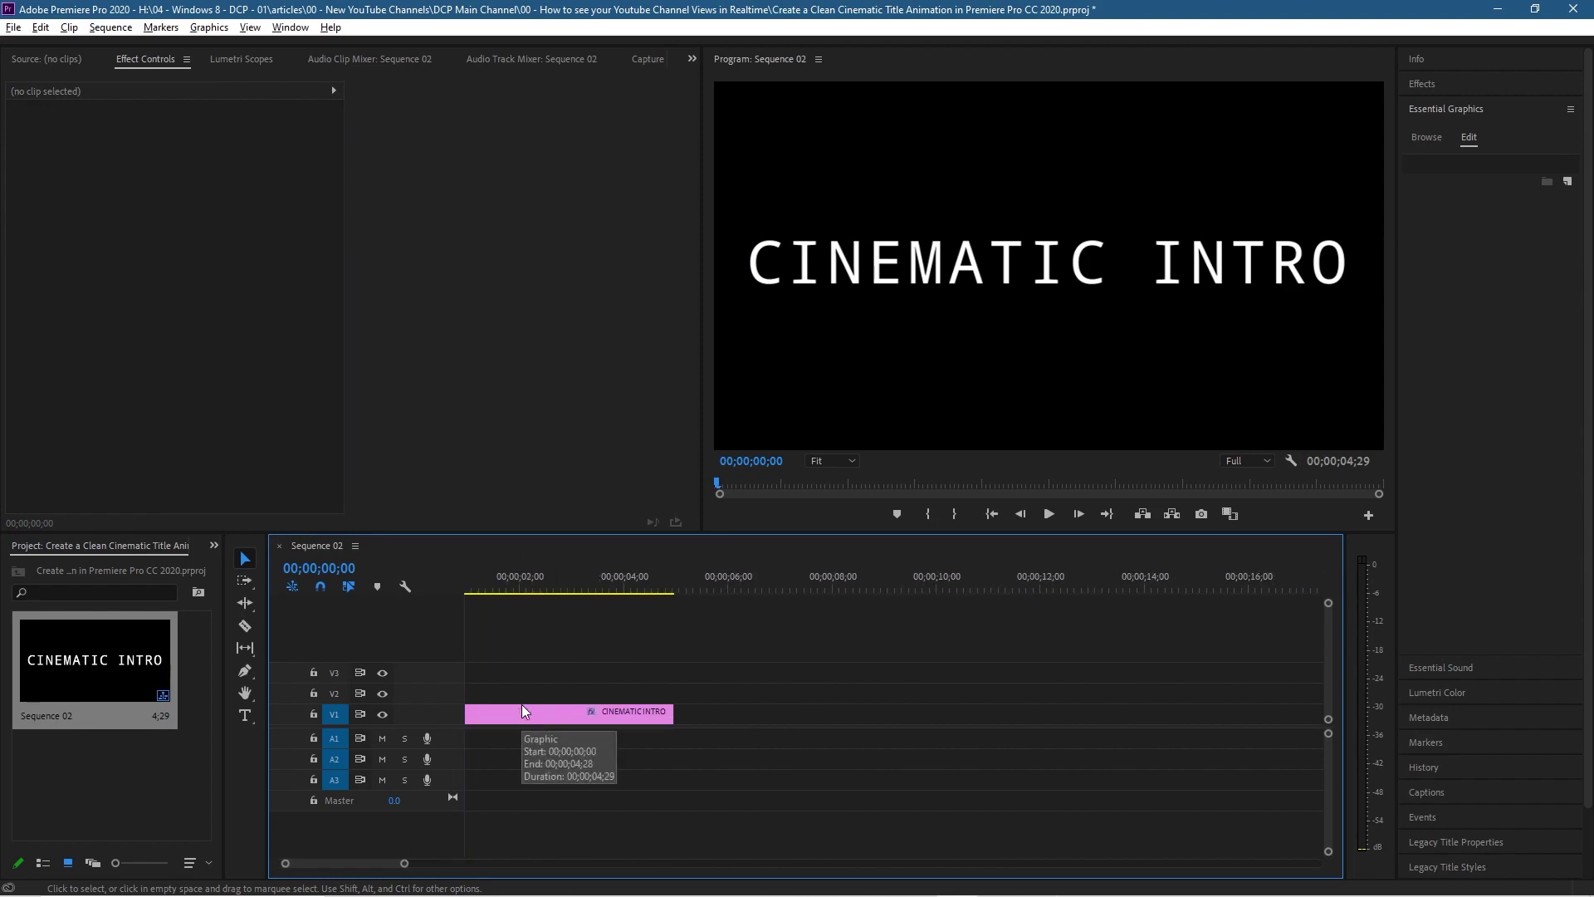
left_click_drag(531, 586, 732, 587)
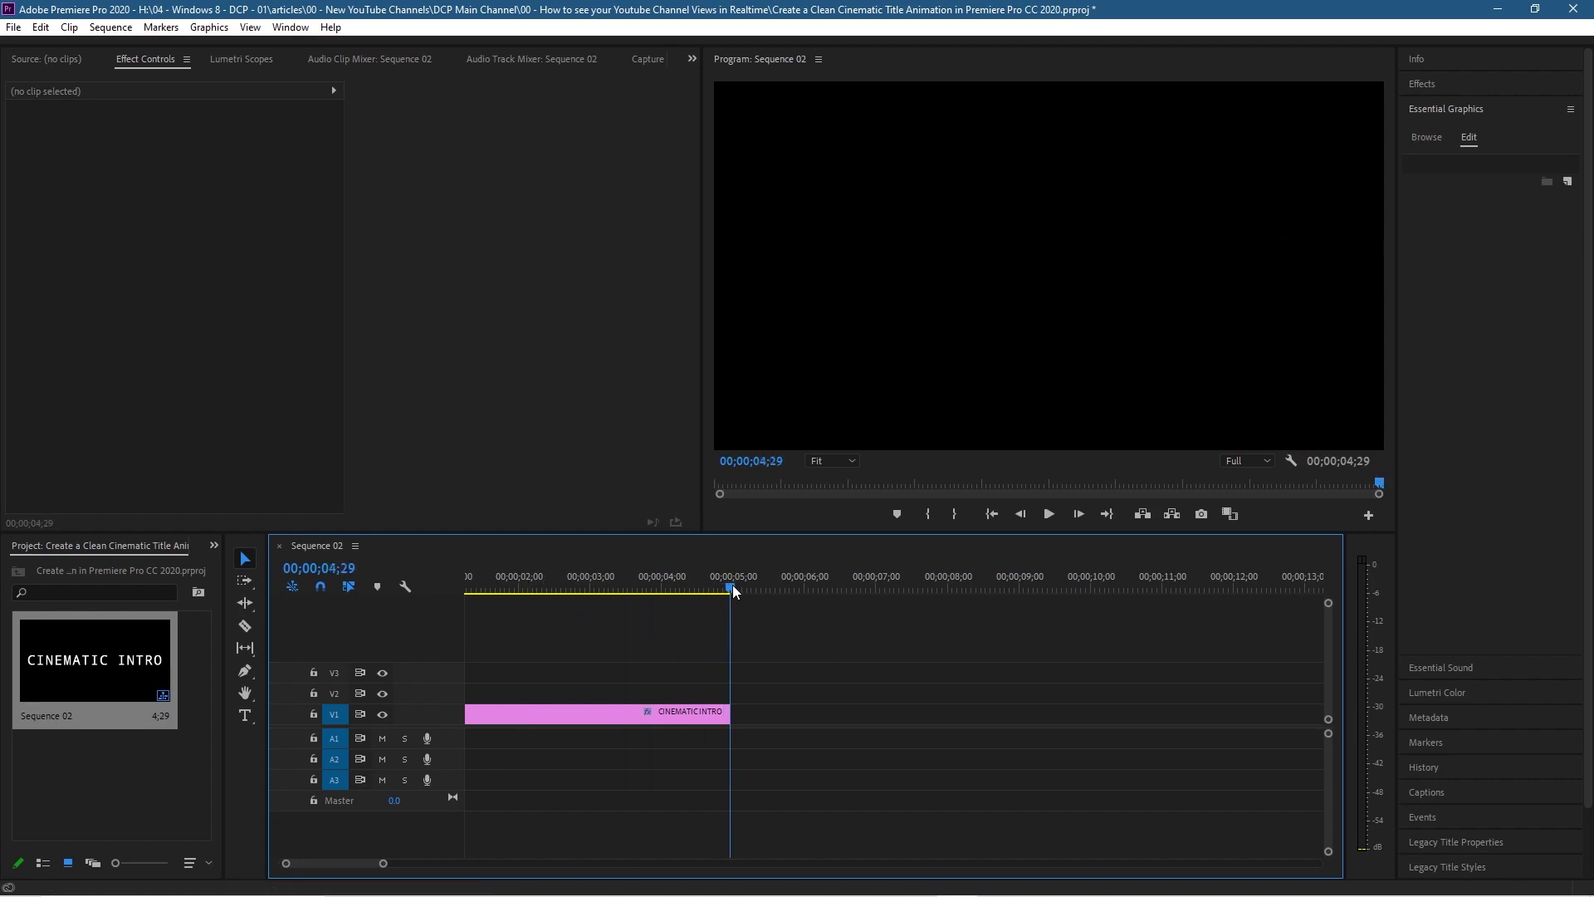
left_click_drag(722, 586, 734, 585)
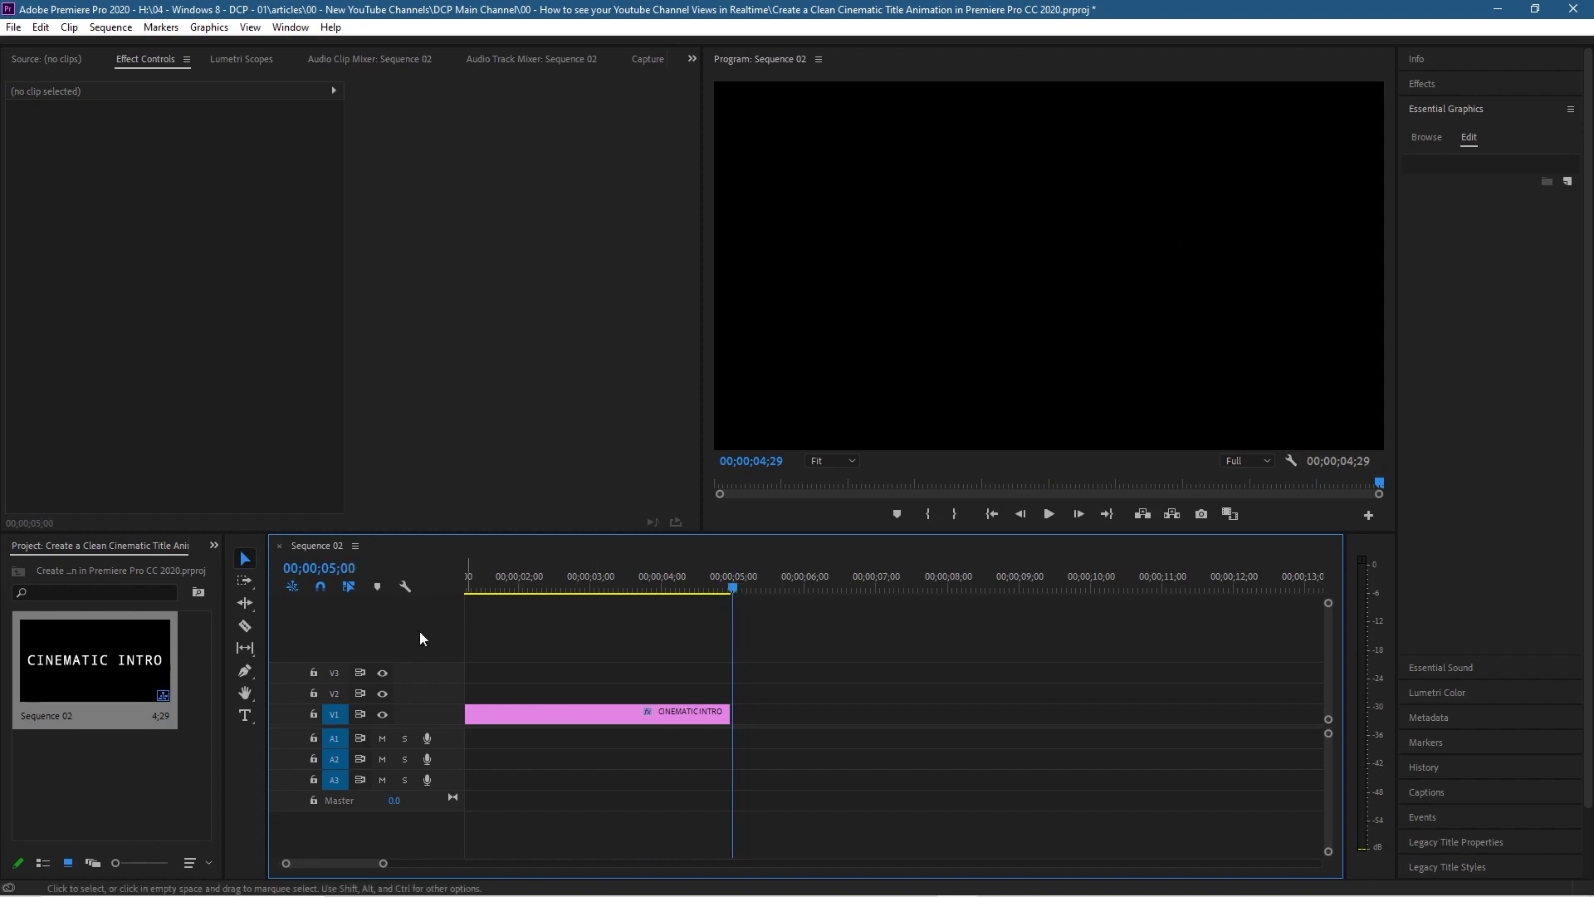
mouse_move(737, 715)
left_mouse_down()
mouse_move(635, 713)
mouse_move(730, 715)
mouse_move(735, 741)
left_mouse_up()
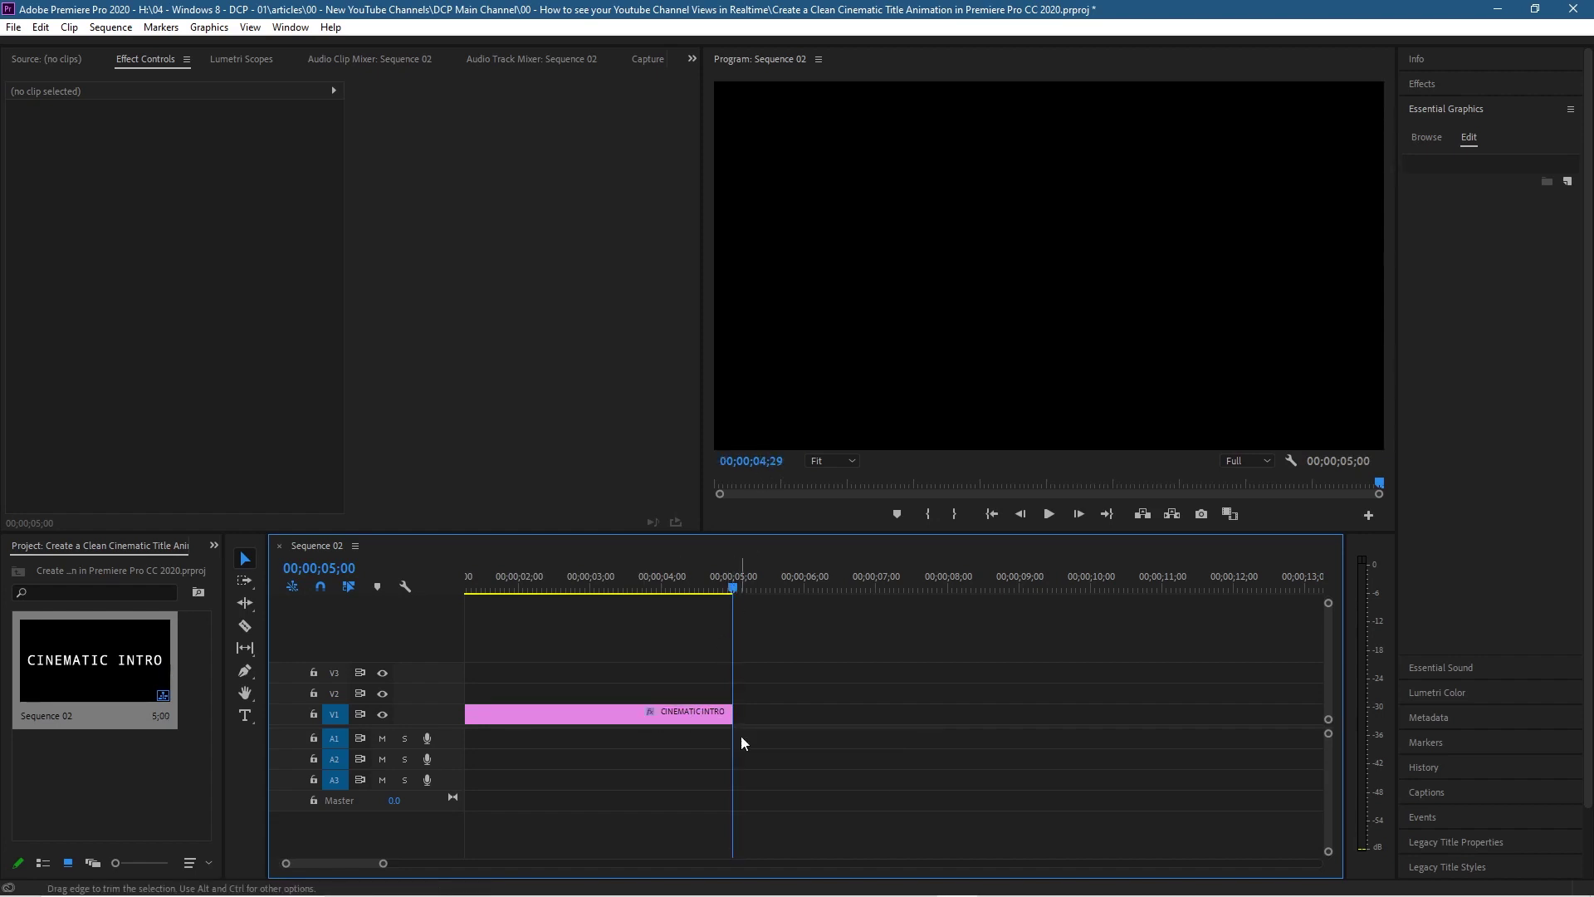
left_click_drag(734, 593, 736, 593)
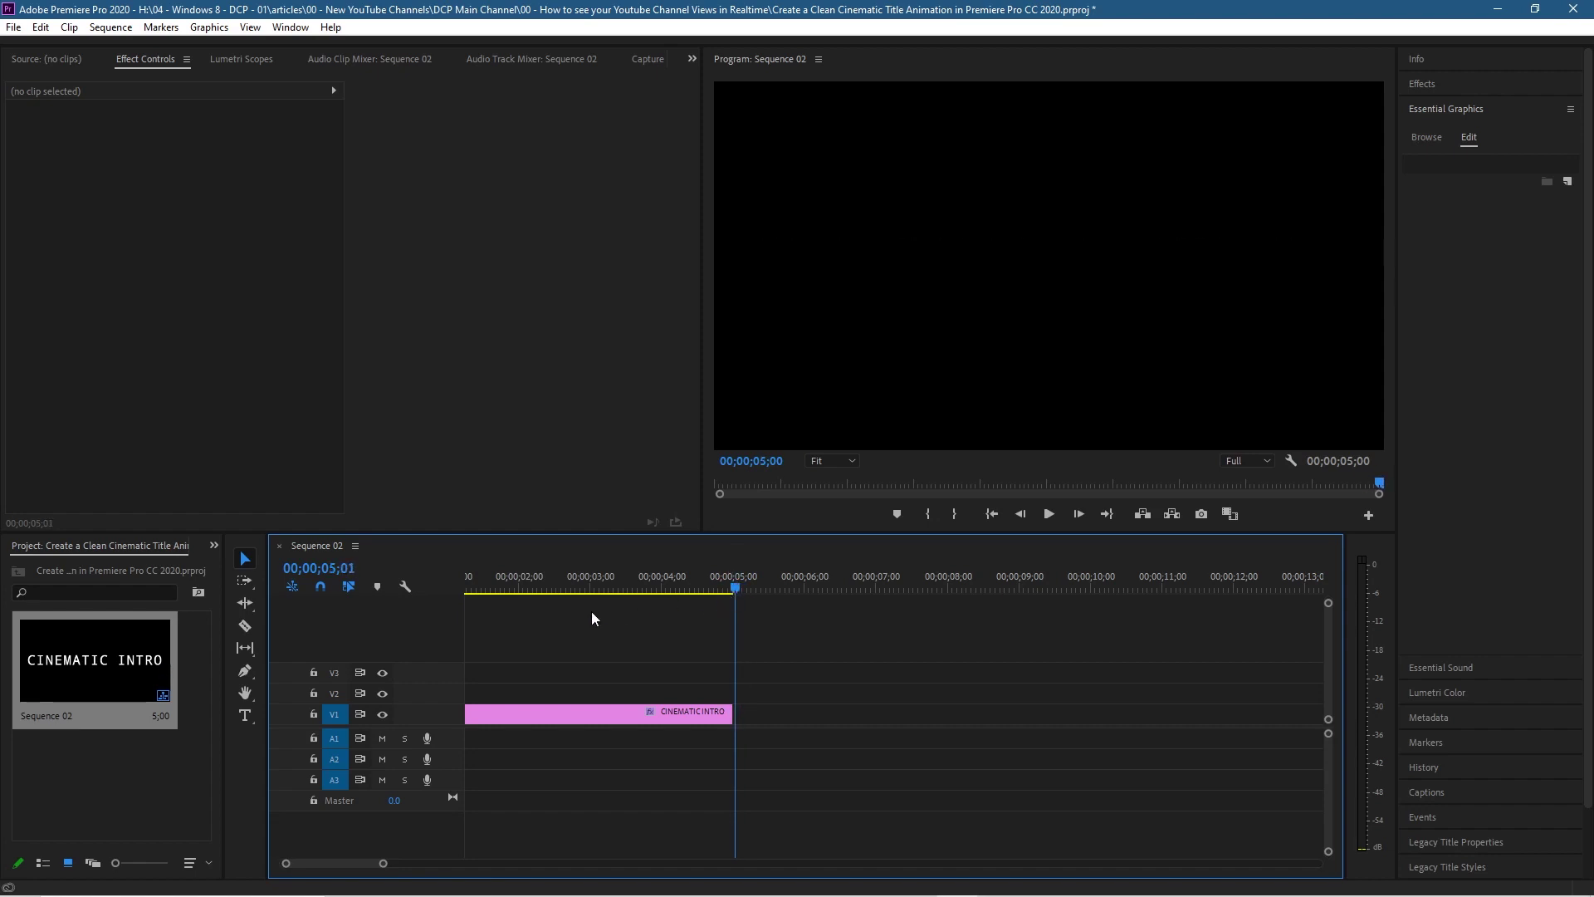
Check frame by frame where the title clip ends around 00;00;05;00
left_click_drag(729, 586, 820, 654)
key("Left")
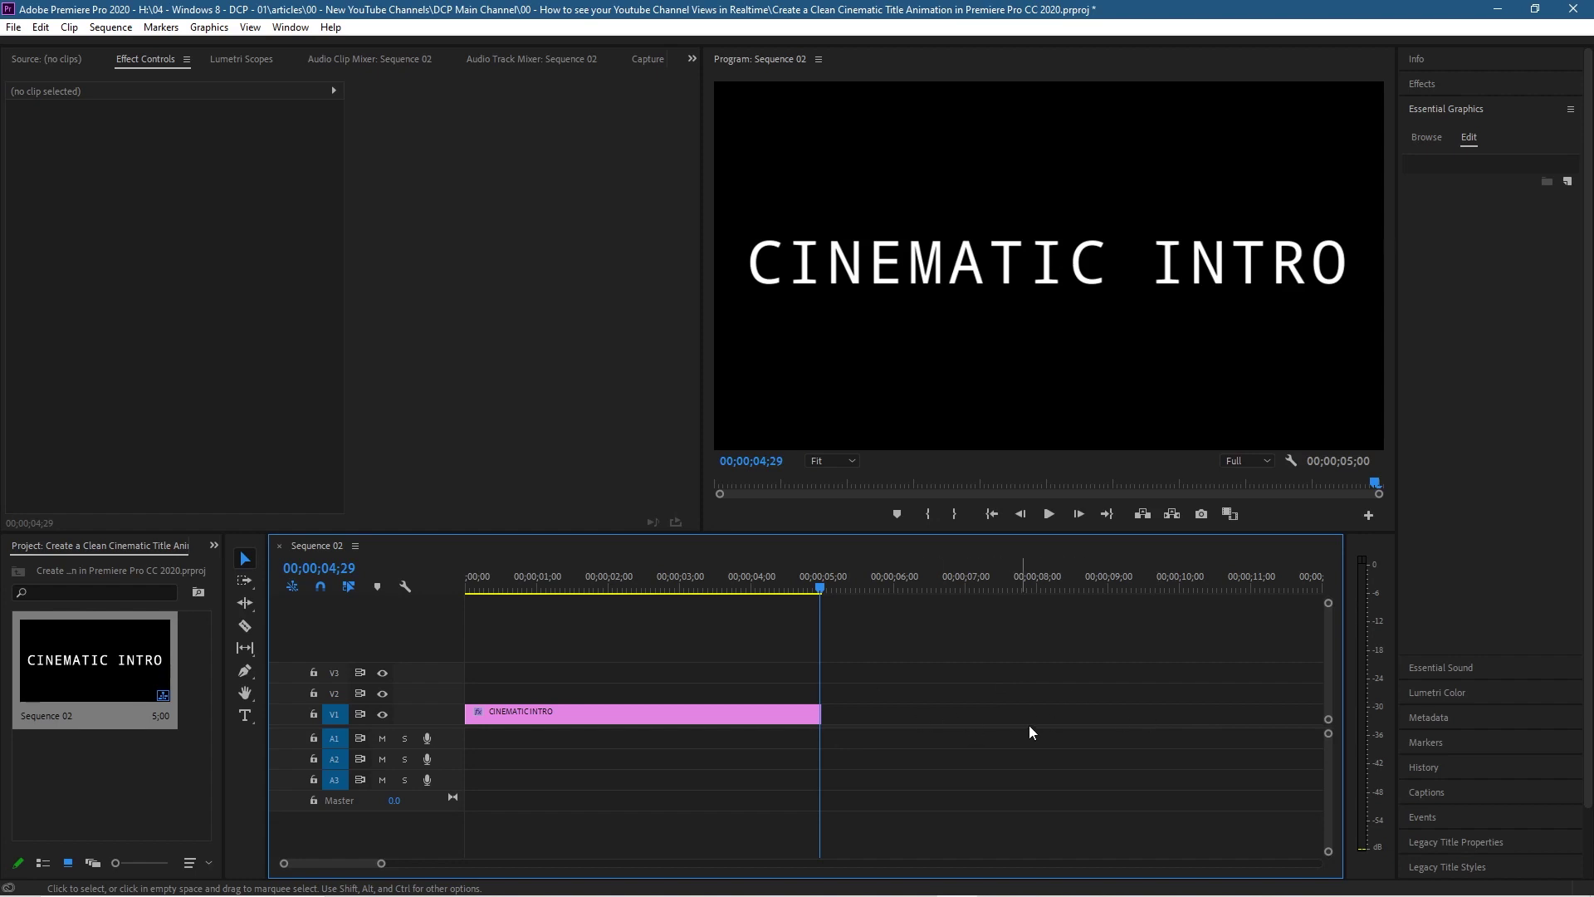
key("Right")
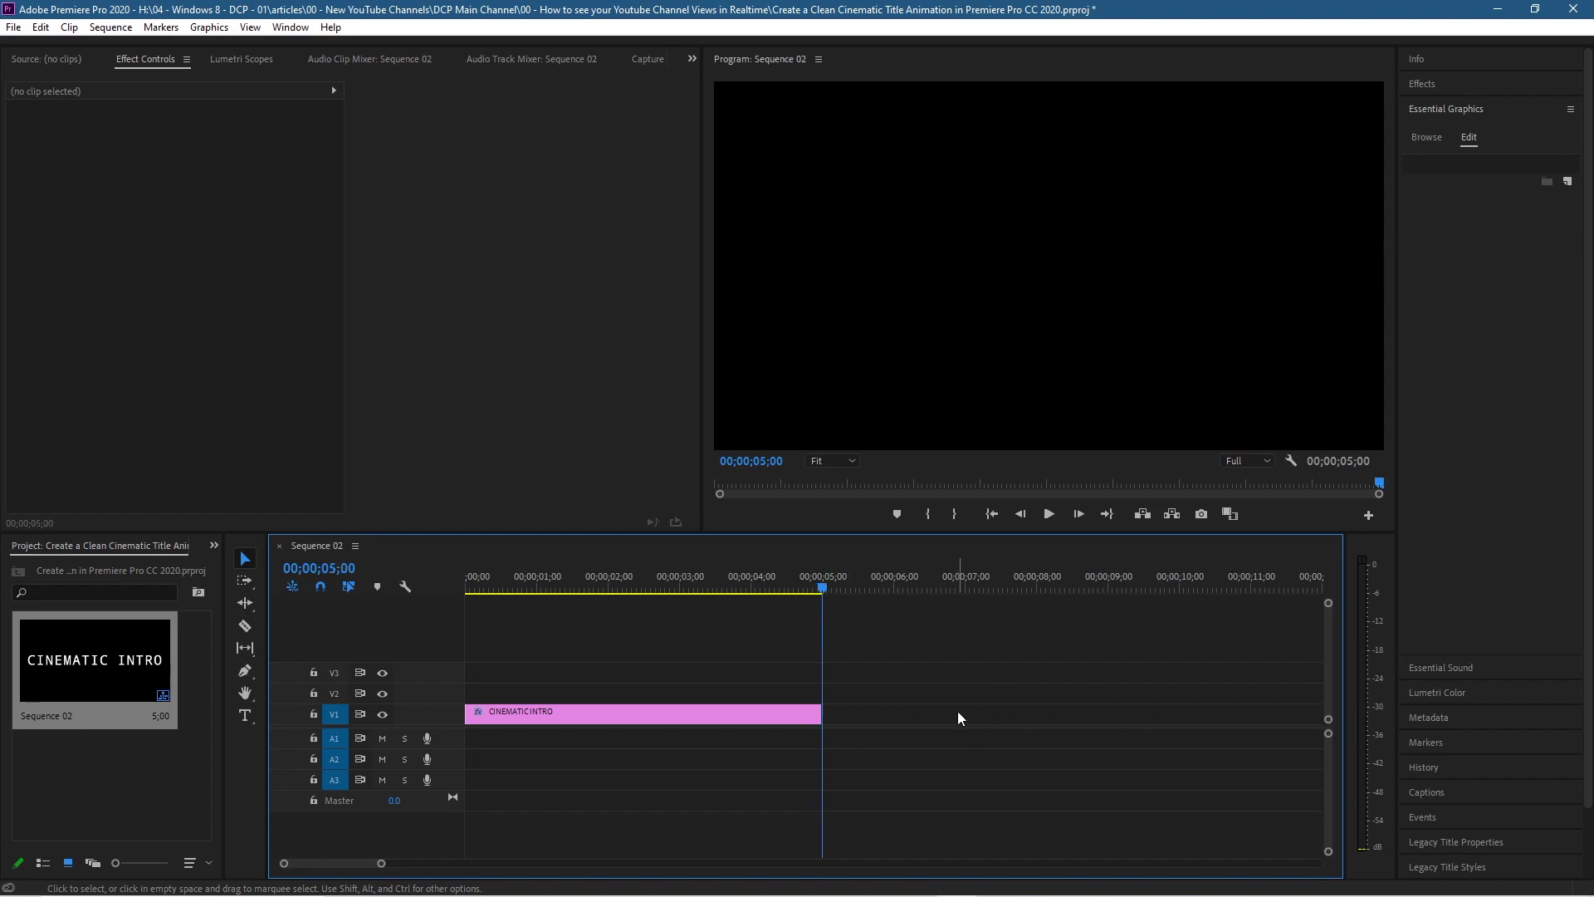
key("Left")
key("Left")
key("Left")
key("Left")
key("Right")
key("Right")
key("Right")
key("Right")
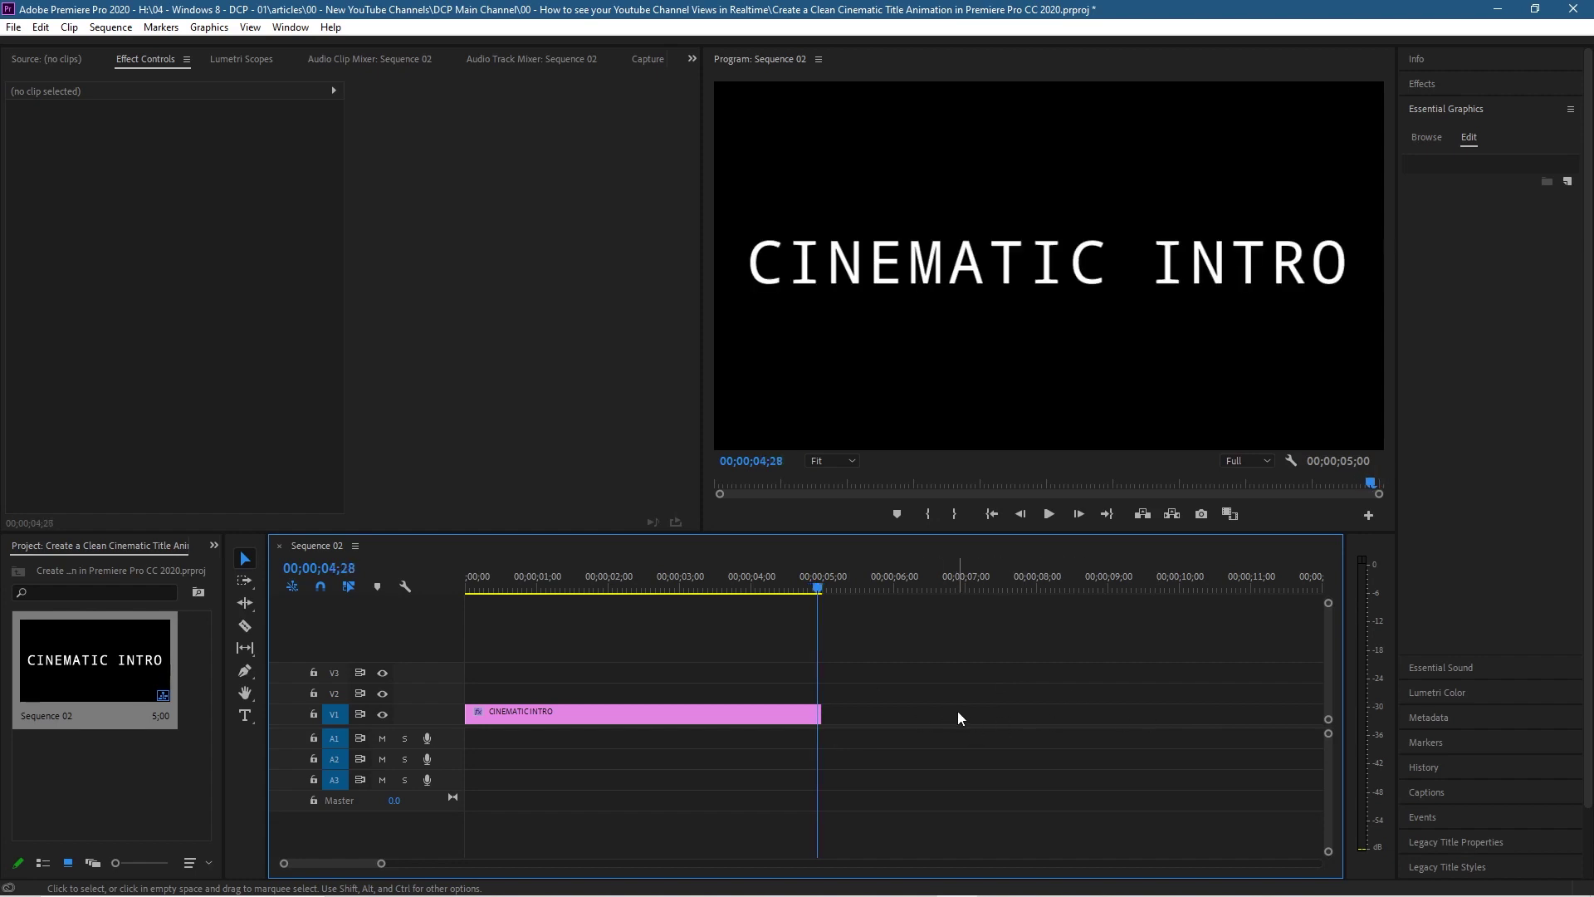
key("Left")
key("Right")
key("Left")
key("Right")
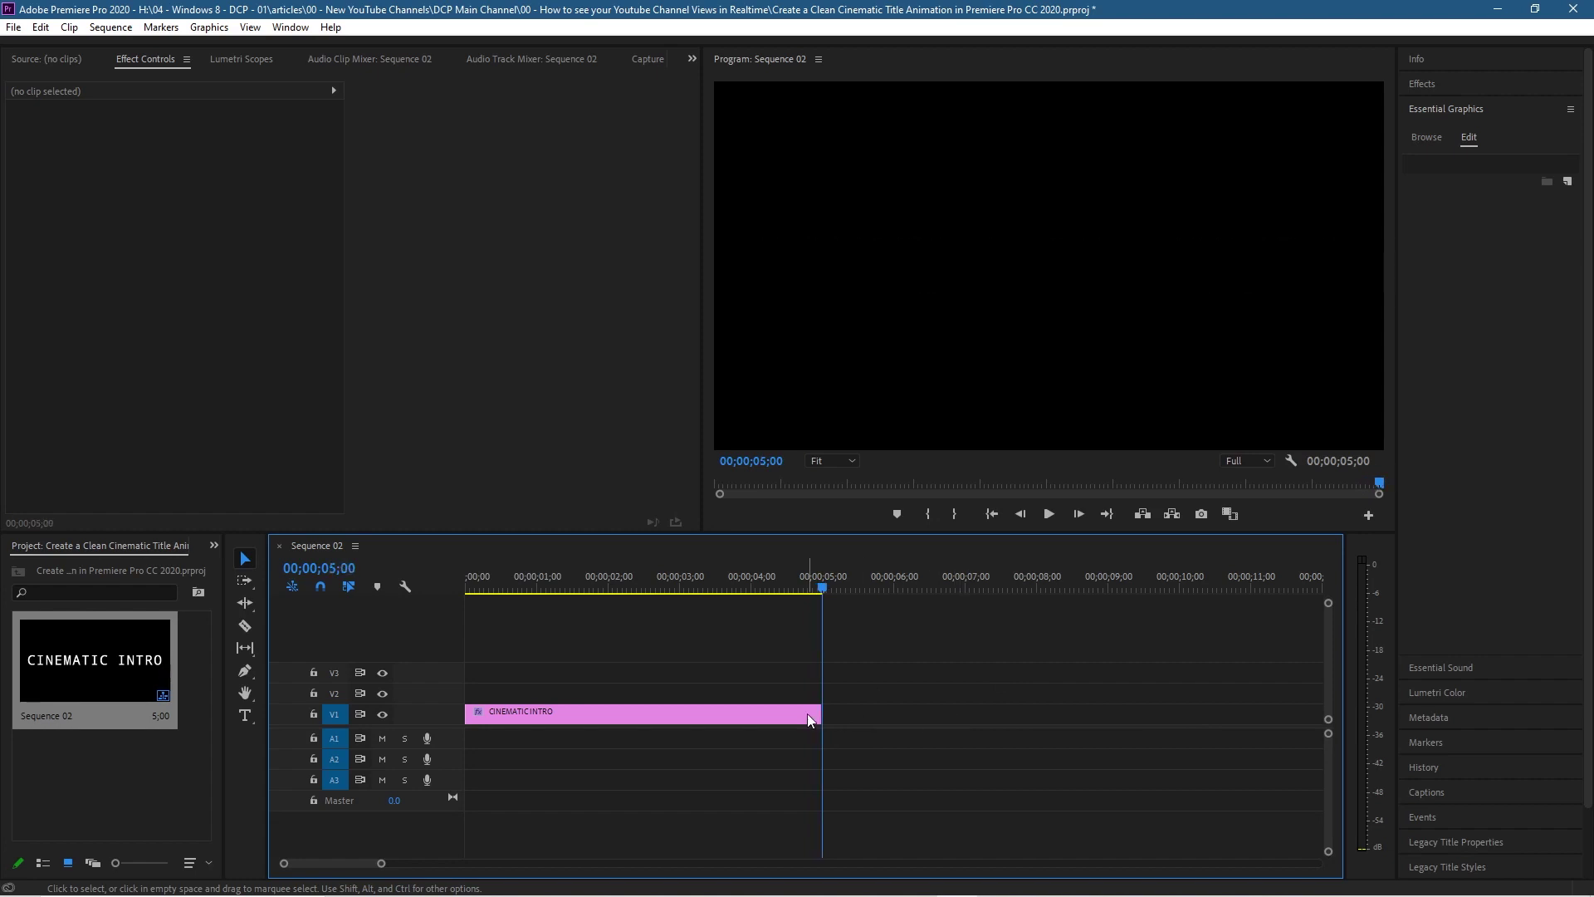
mouse_move(821, 714)
left_mouse_down()
mouse_move(771, 716)
mouse_move(821, 716)
left_mouse_up()
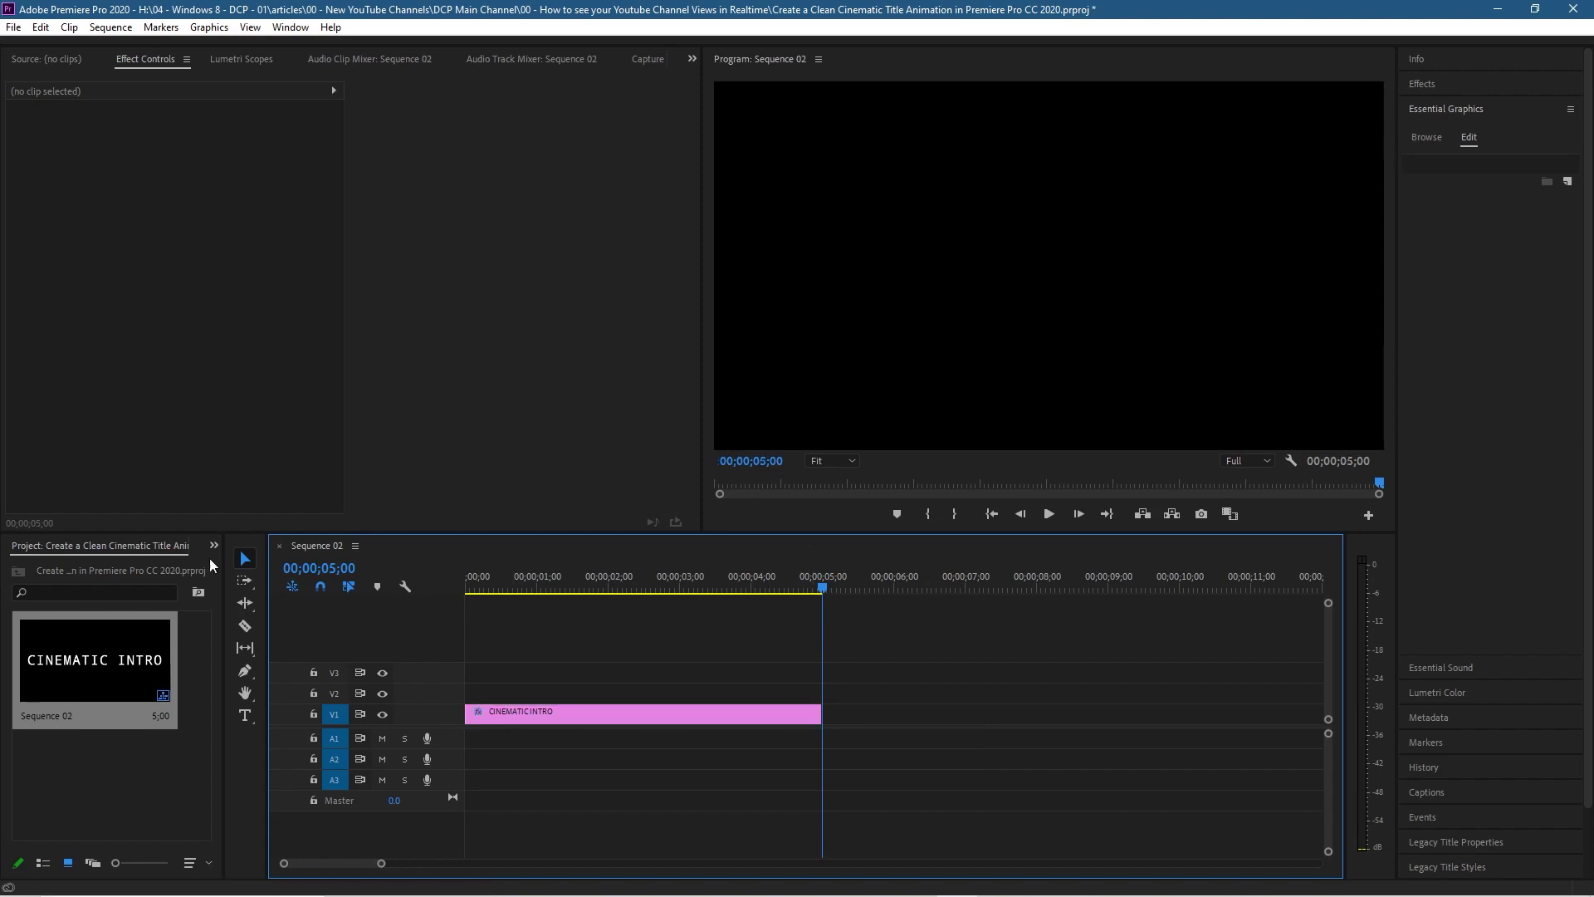
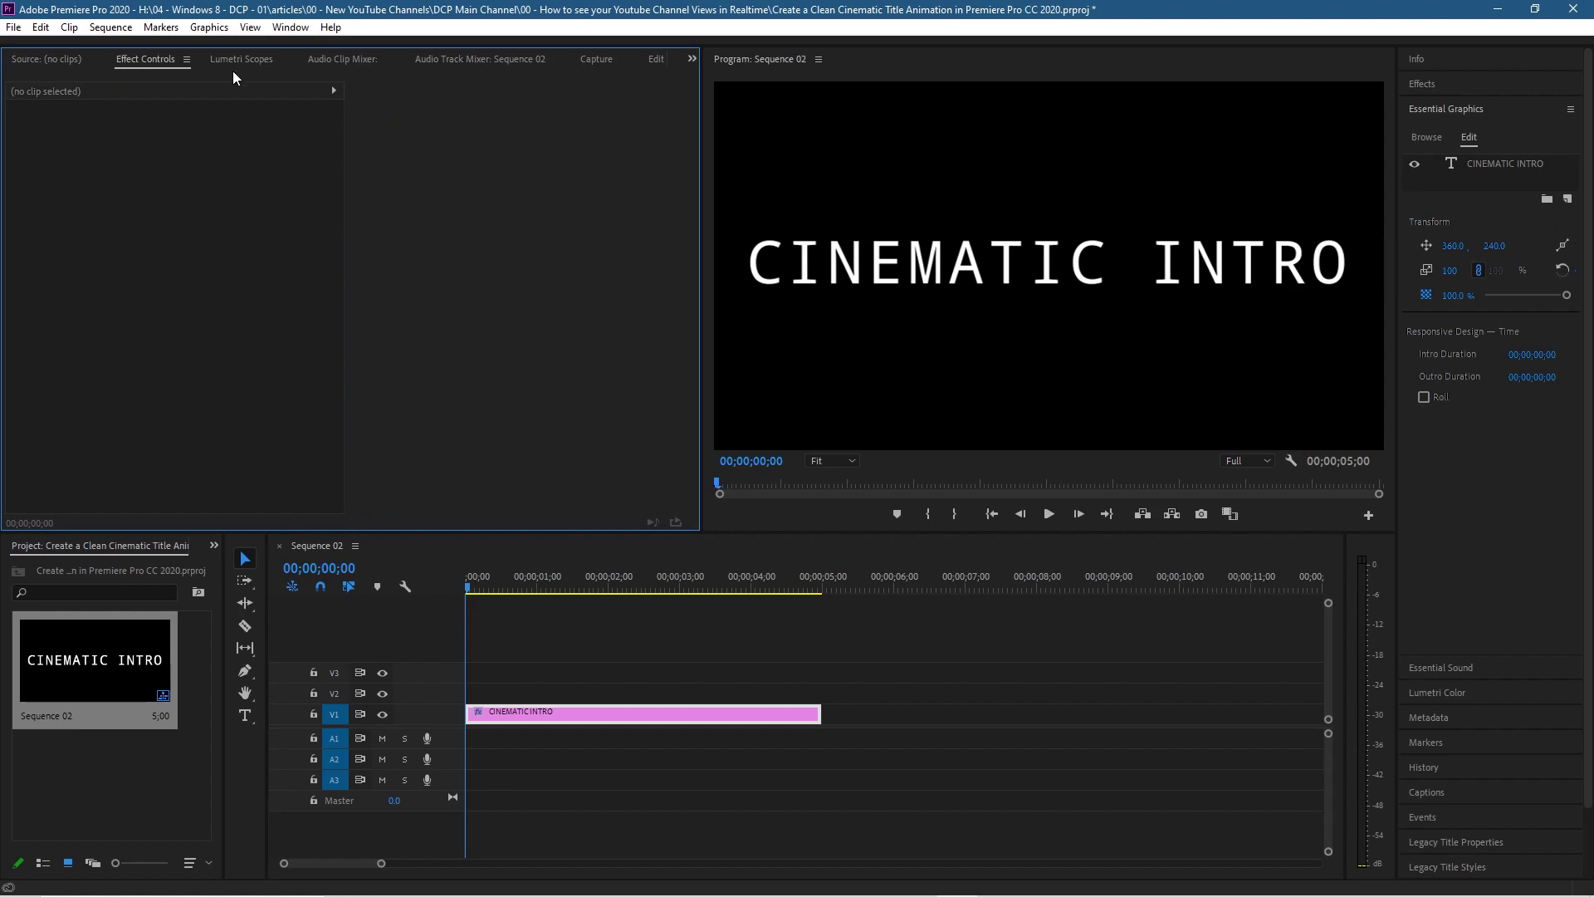
Select the title clip and add a 100% Opacity keyframe at 00;00;00;00
left_click(537, 713)
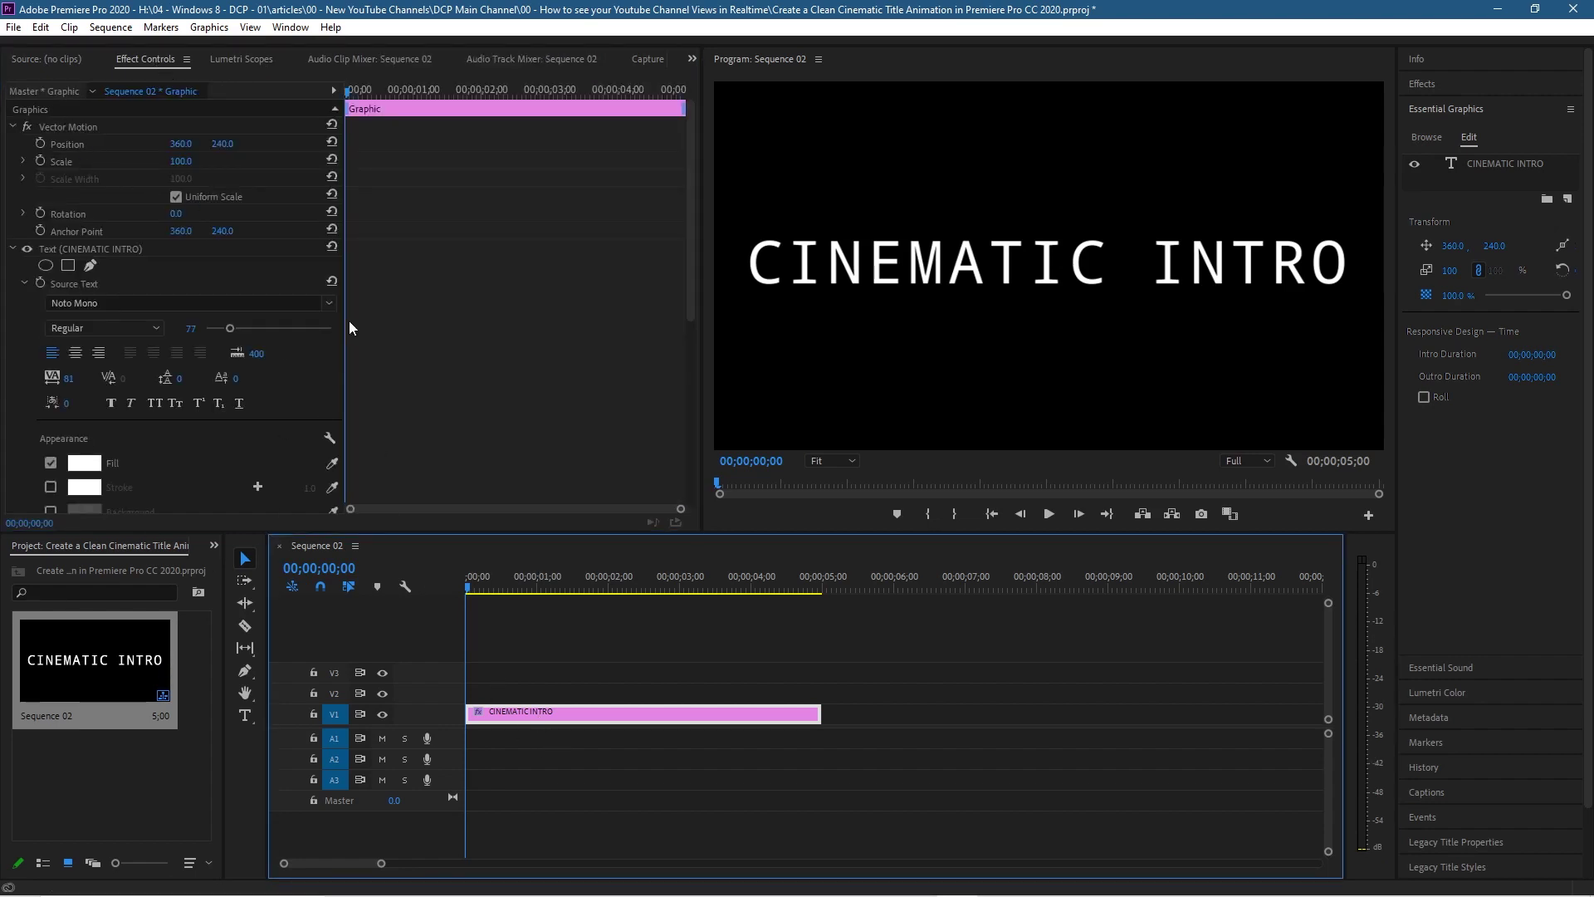
left_click(13, 249)
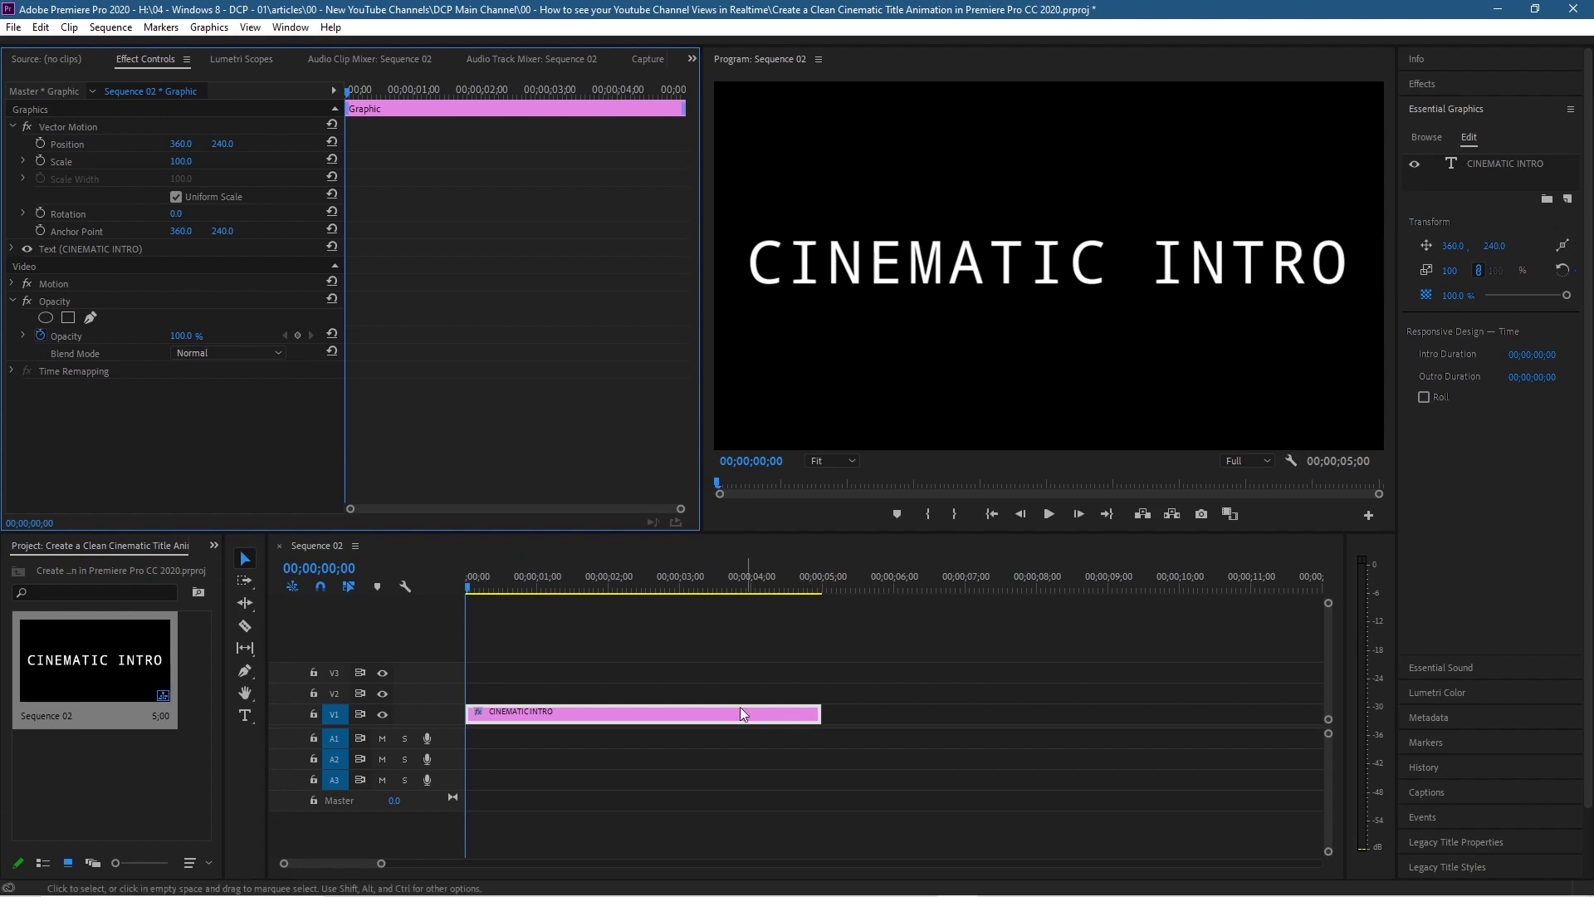
left_click_drag(467, 587, 538, 594)
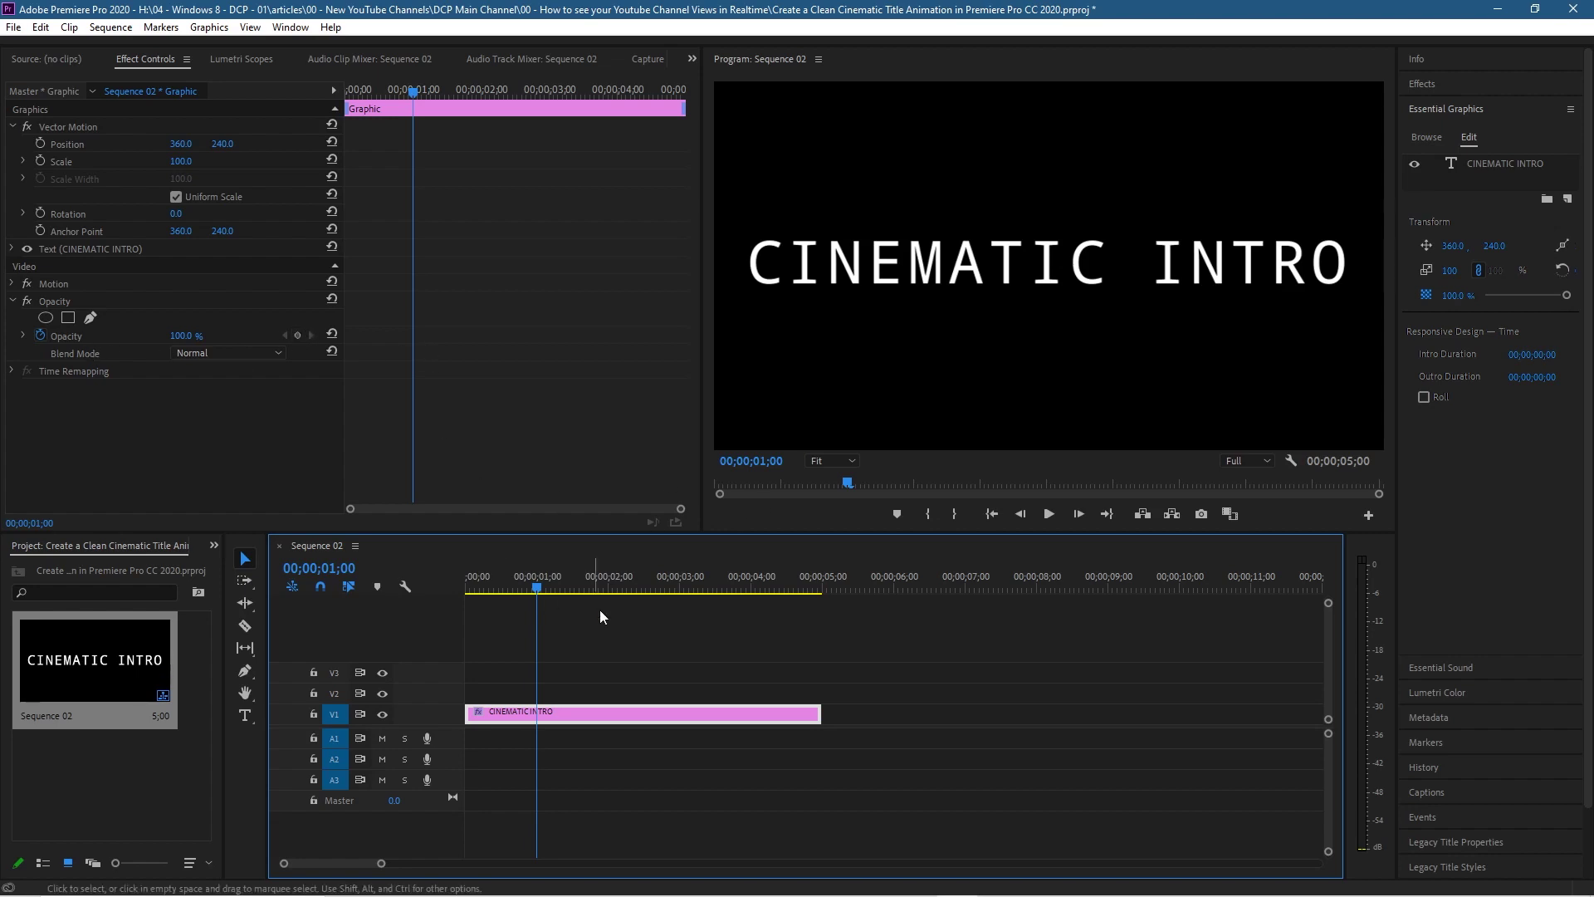
left_click_drag(521, 589, 380, 574)
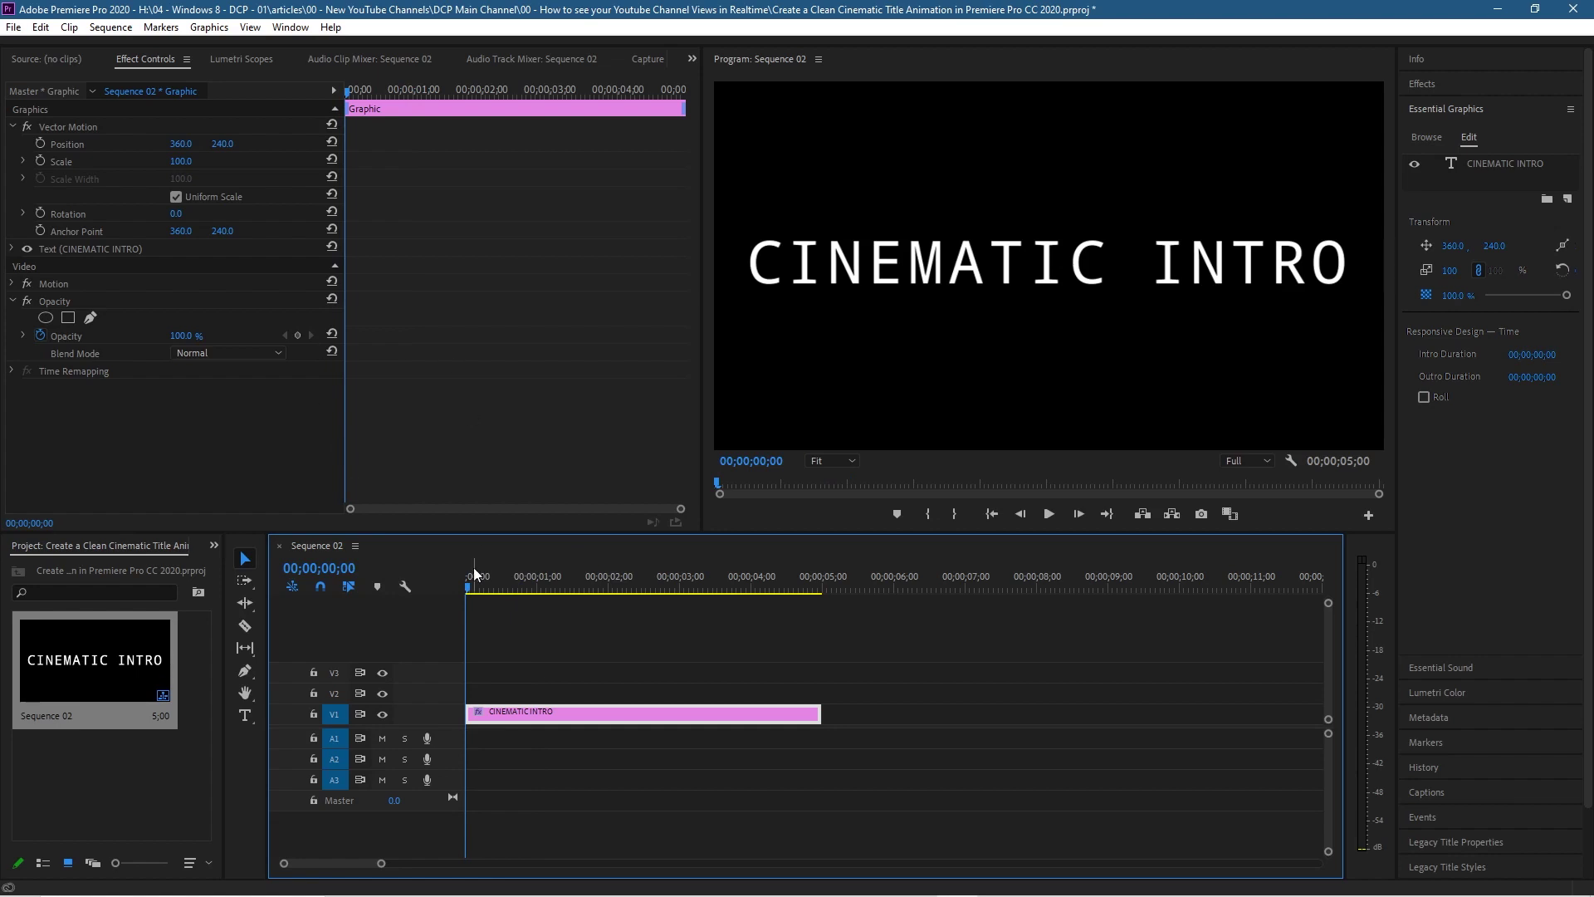
left_click(41, 334)
left_click(45, 333)
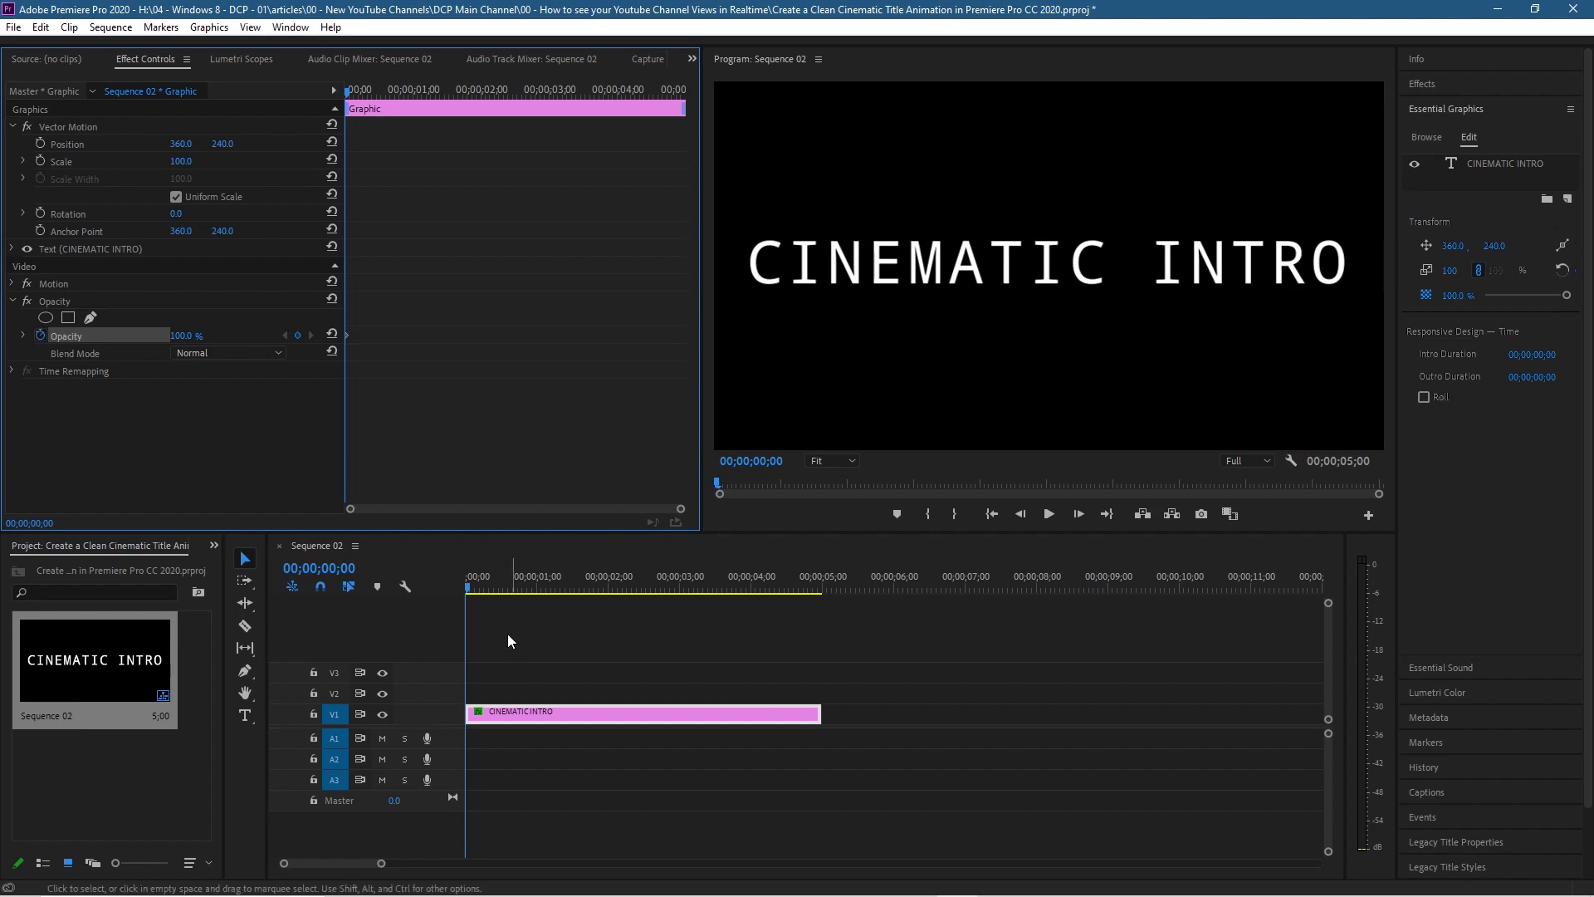
Add a second Opacity keyframe to the title clip at 00;00;01;00
left_click_drag(468, 589, 527, 579)
key("Right")
key("Right")
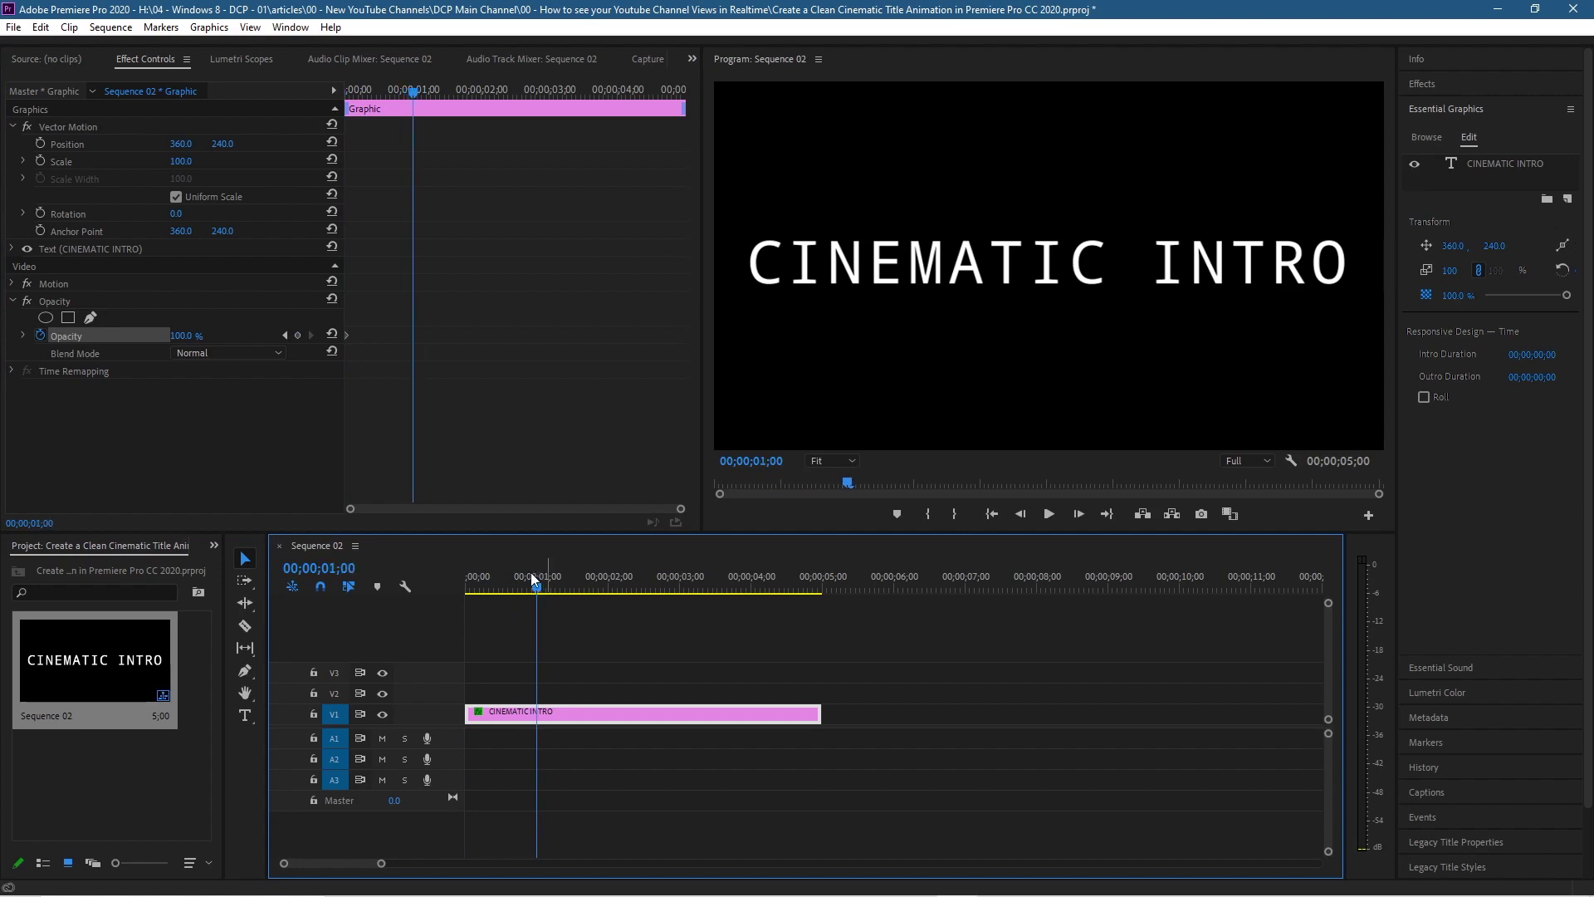
left_click(298, 335)
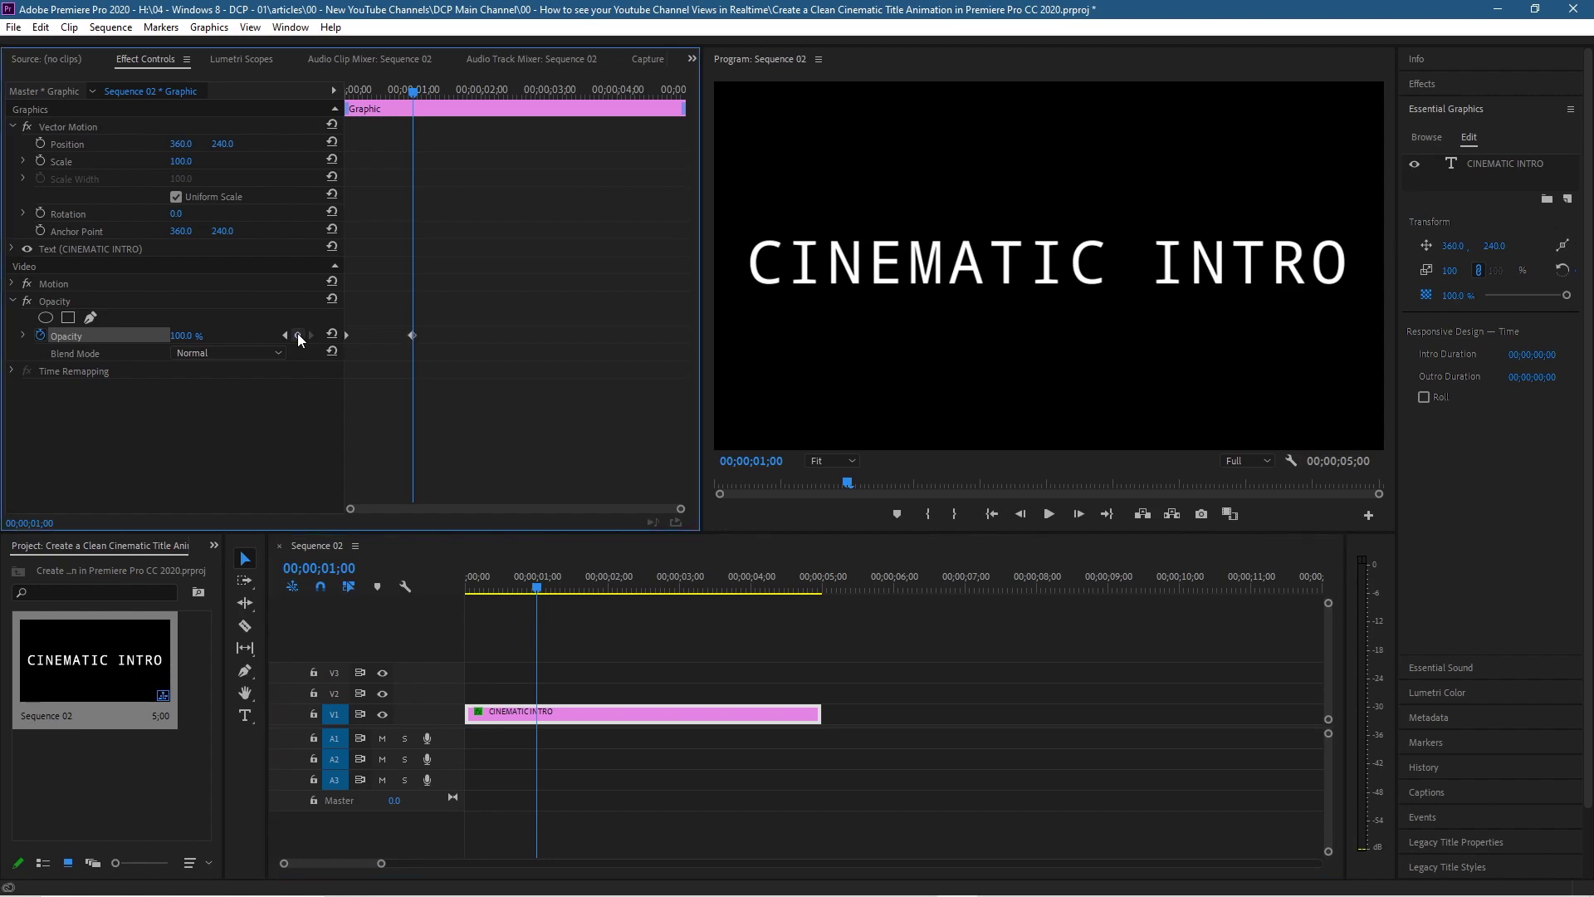
Add Opacity keyframes to the title clip at 00;00;05;00 and 00;00;04;00
left_click_drag(411, 90, 690, 122)
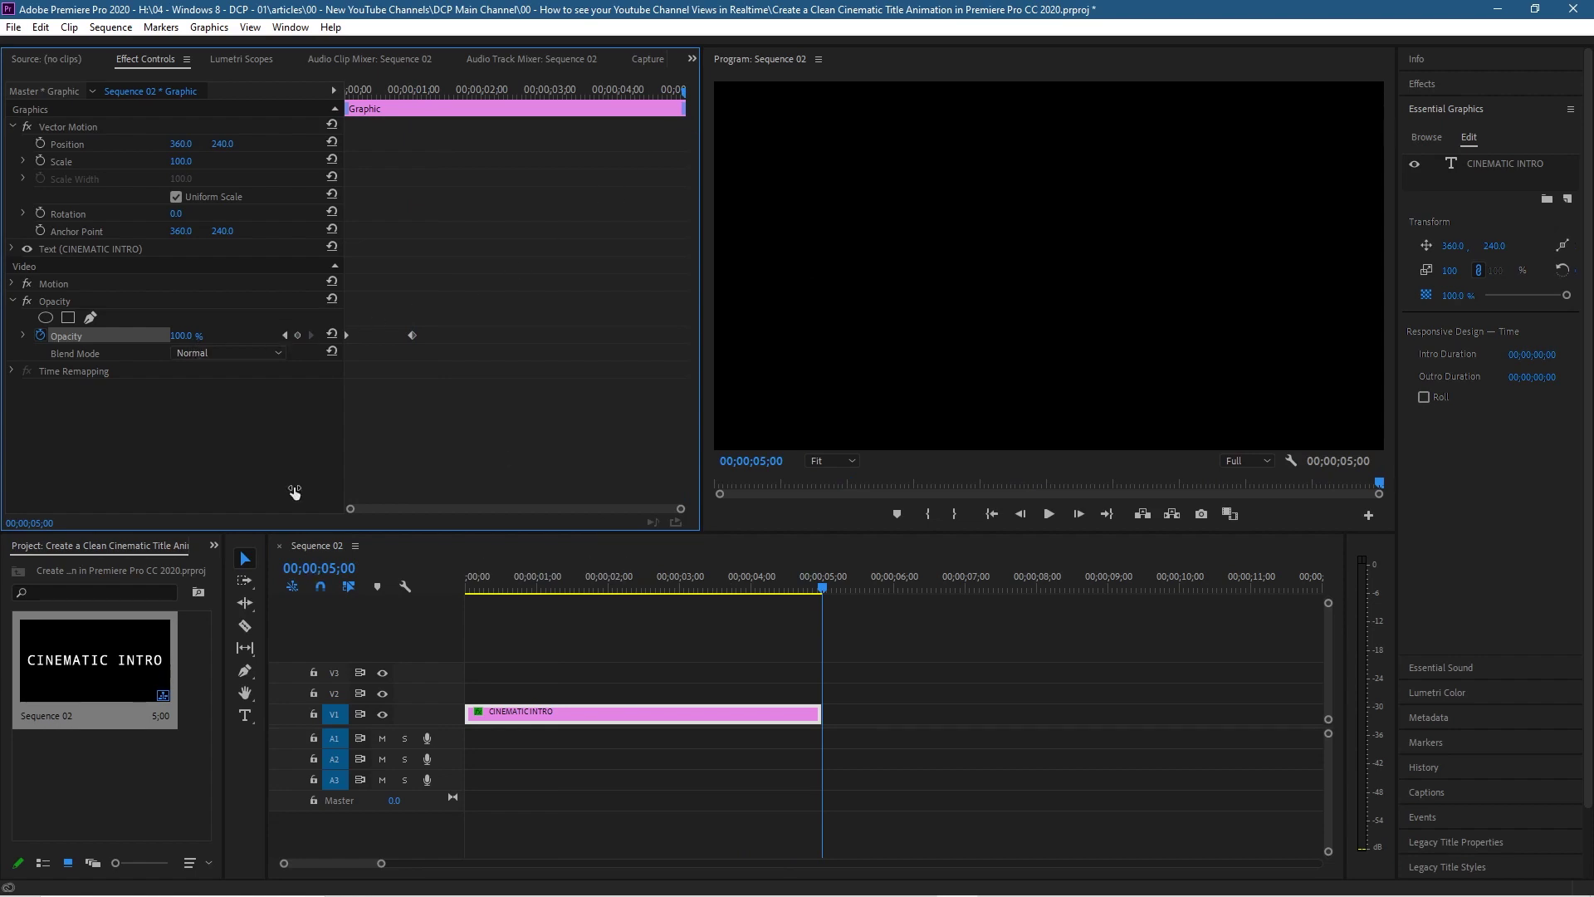
left_click(297, 334)
left_click_drag(674, 93, 616, 98)
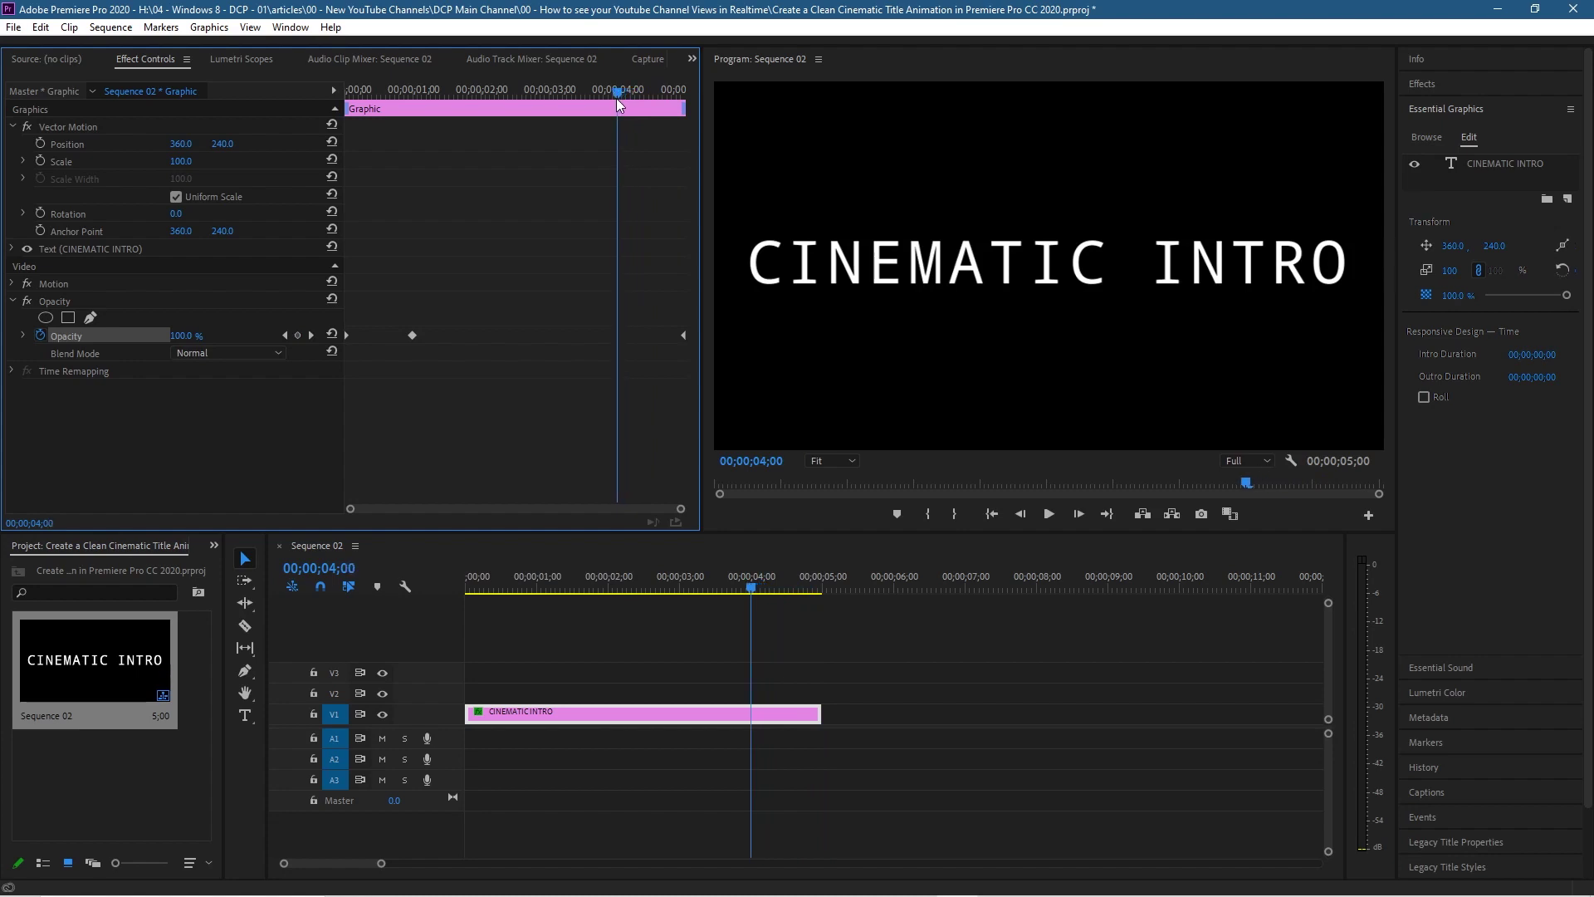
left_click(297, 334)
Set the title's Opacity to 0% at the first keyframe, 00;00;00;00
left_click_drag(616, 93, 312, 178)
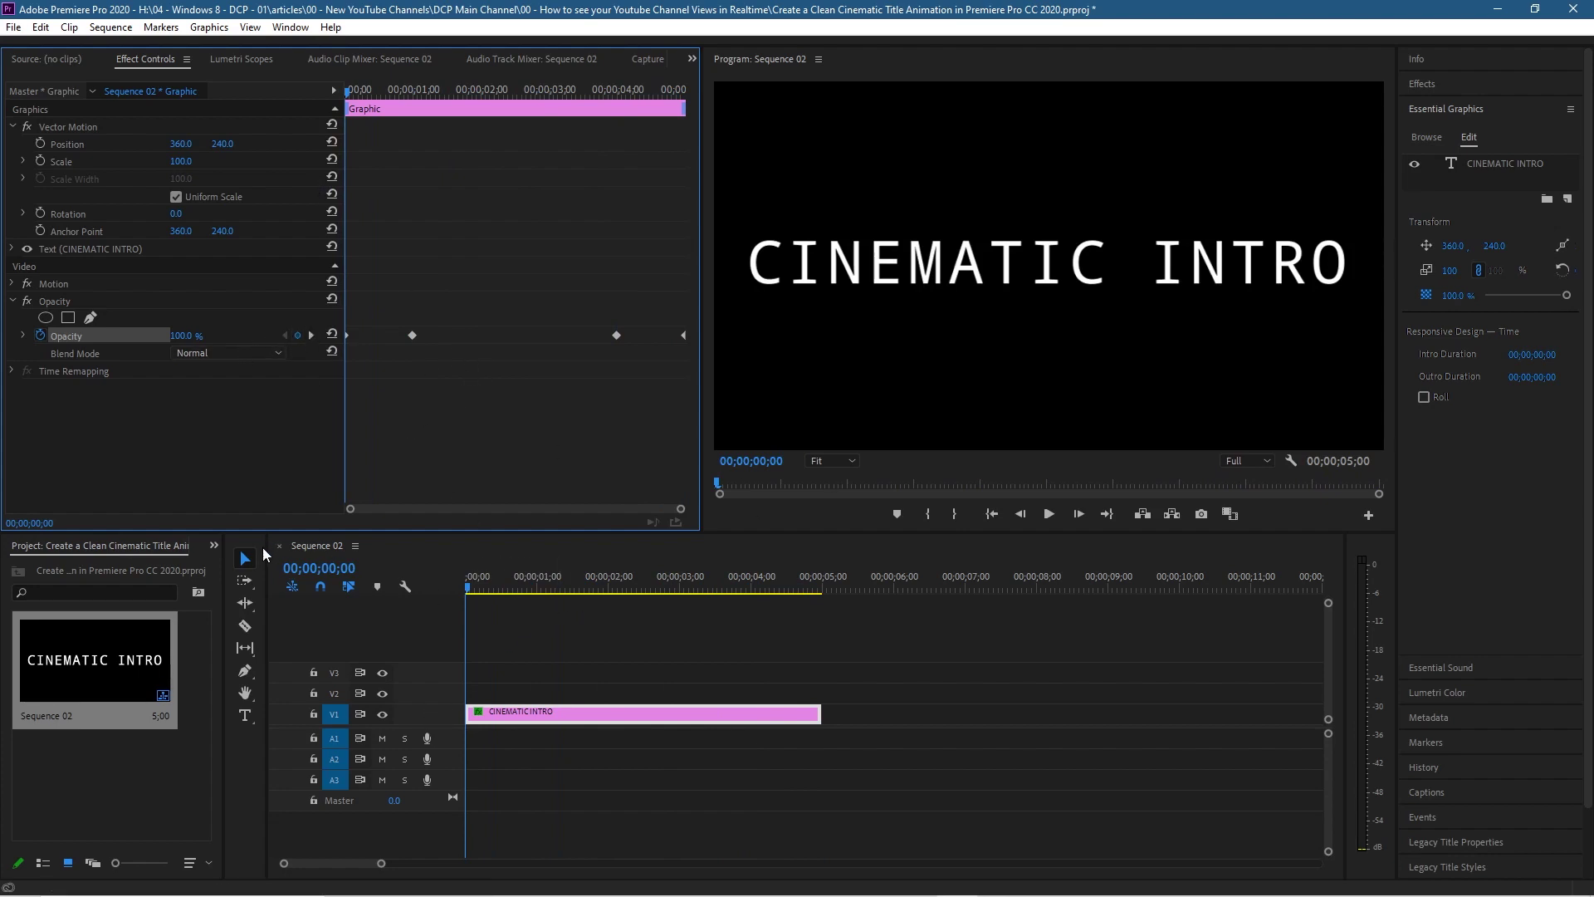
left_click(180, 336)
type("0")
key("Return")
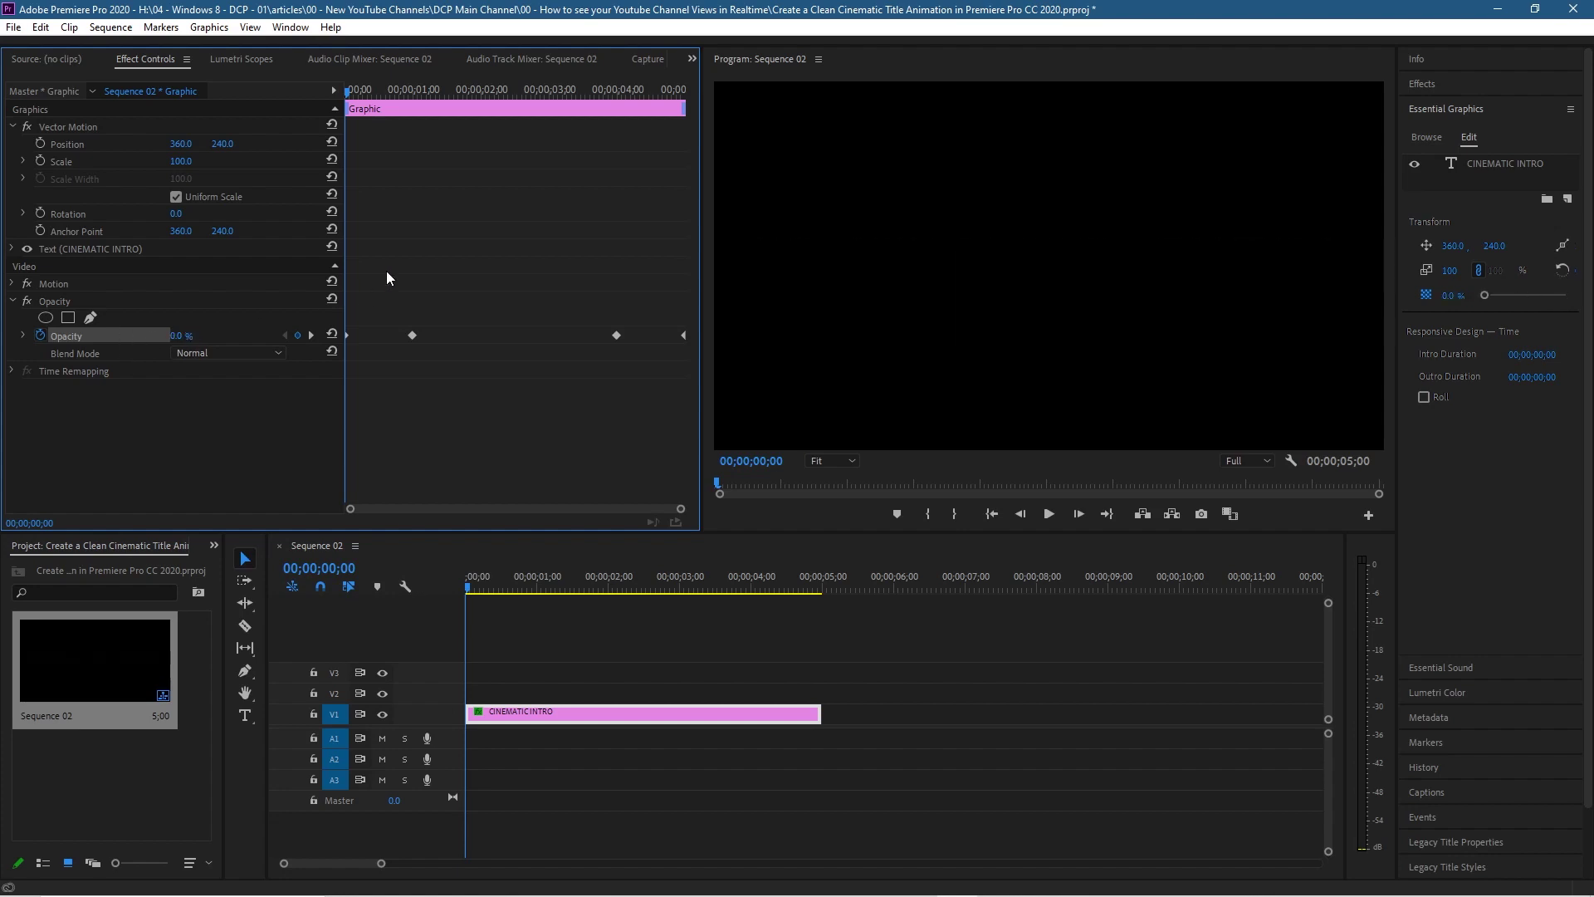
Set the title's Opacity to 0% at the last keyframe, 00;00;05;00, stepping between the existing keyframes to reach it
left_click_drag(347, 91, 699, 135)
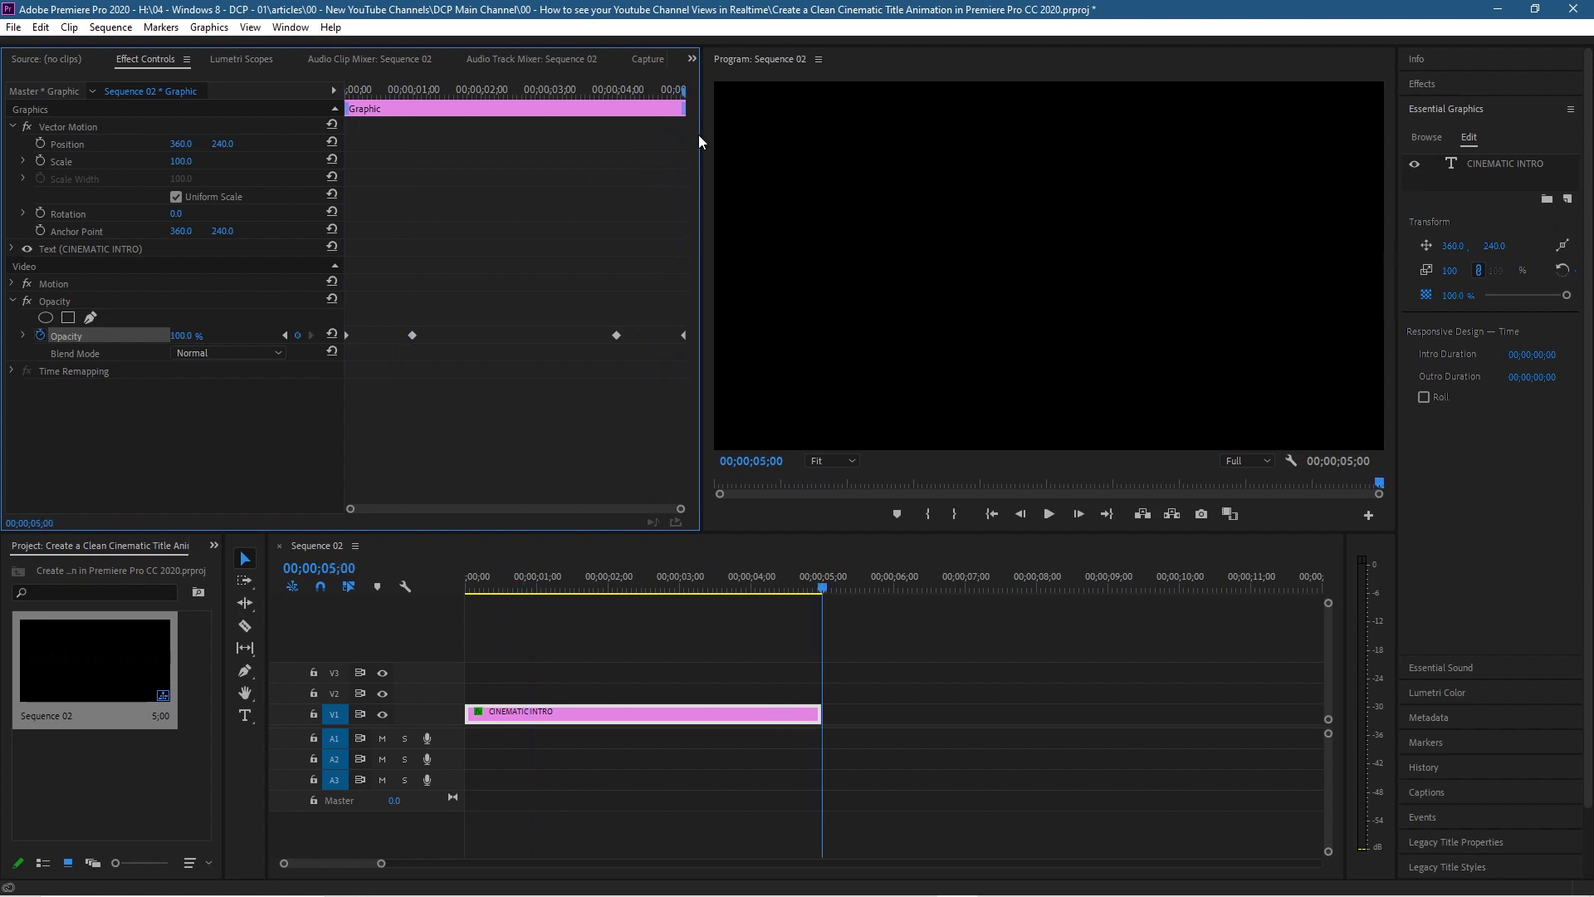
left_click(285, 335)
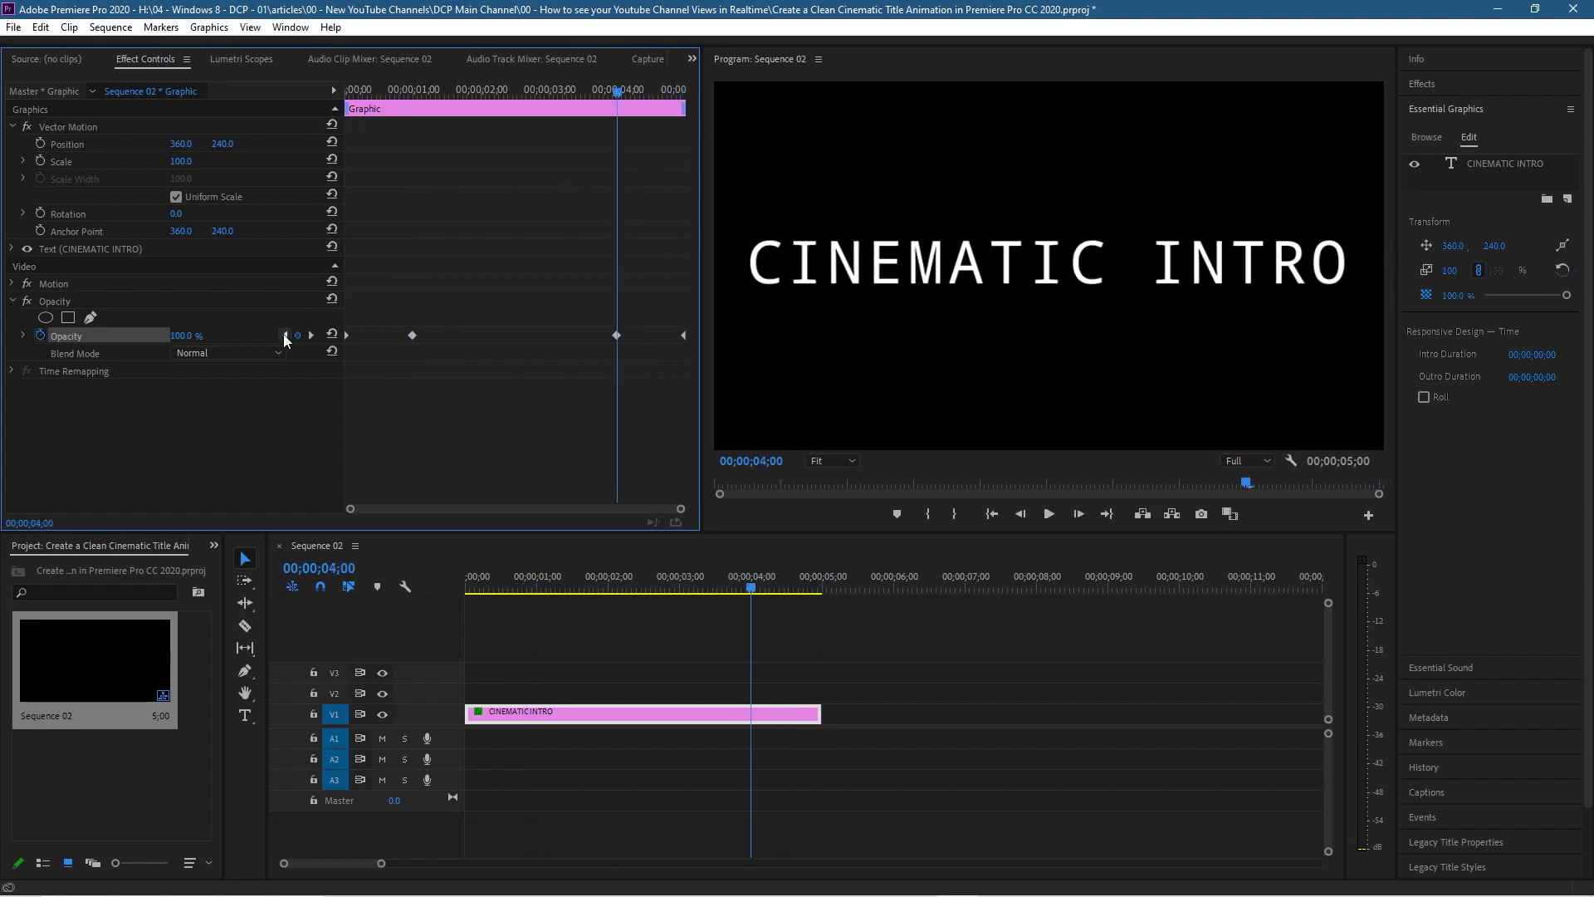
left_click(311, 335)
left_click(285, 335)
left_click(285, 336)
left_click(285, 336)
left_click(311, 334)
left_click(312, 333)
left_click(312, 334)
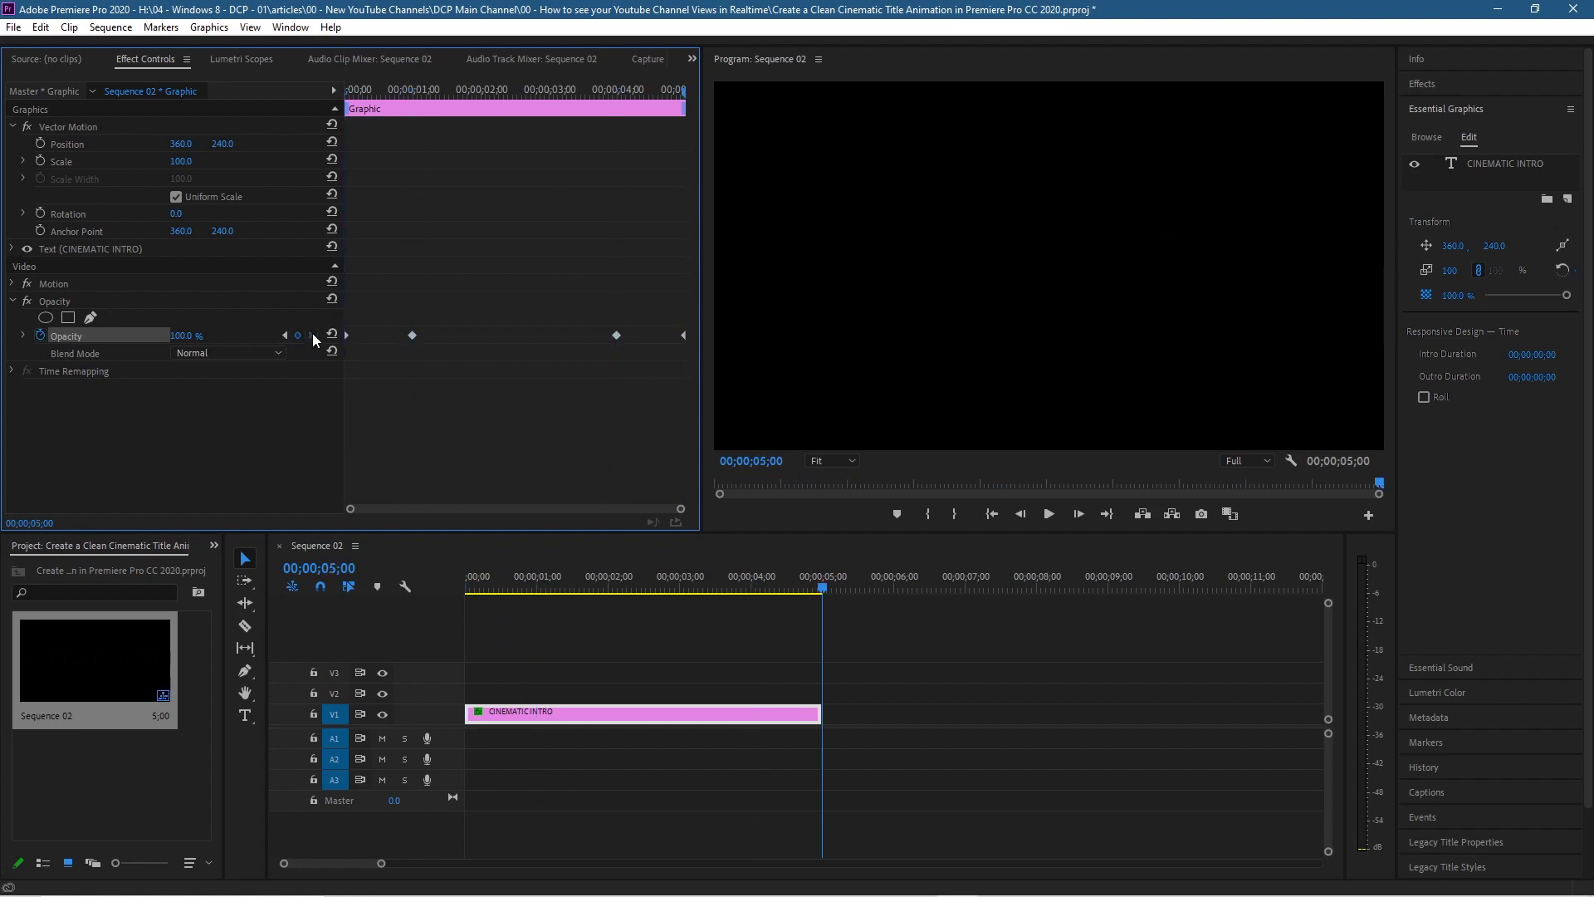
left_click(187, 336)
type("0")
key("Return")
Return to the start of the sequence and apply the Gaussian Blur video effect to the title clip on V1
left_click_drag(818, 589, 447, 698)
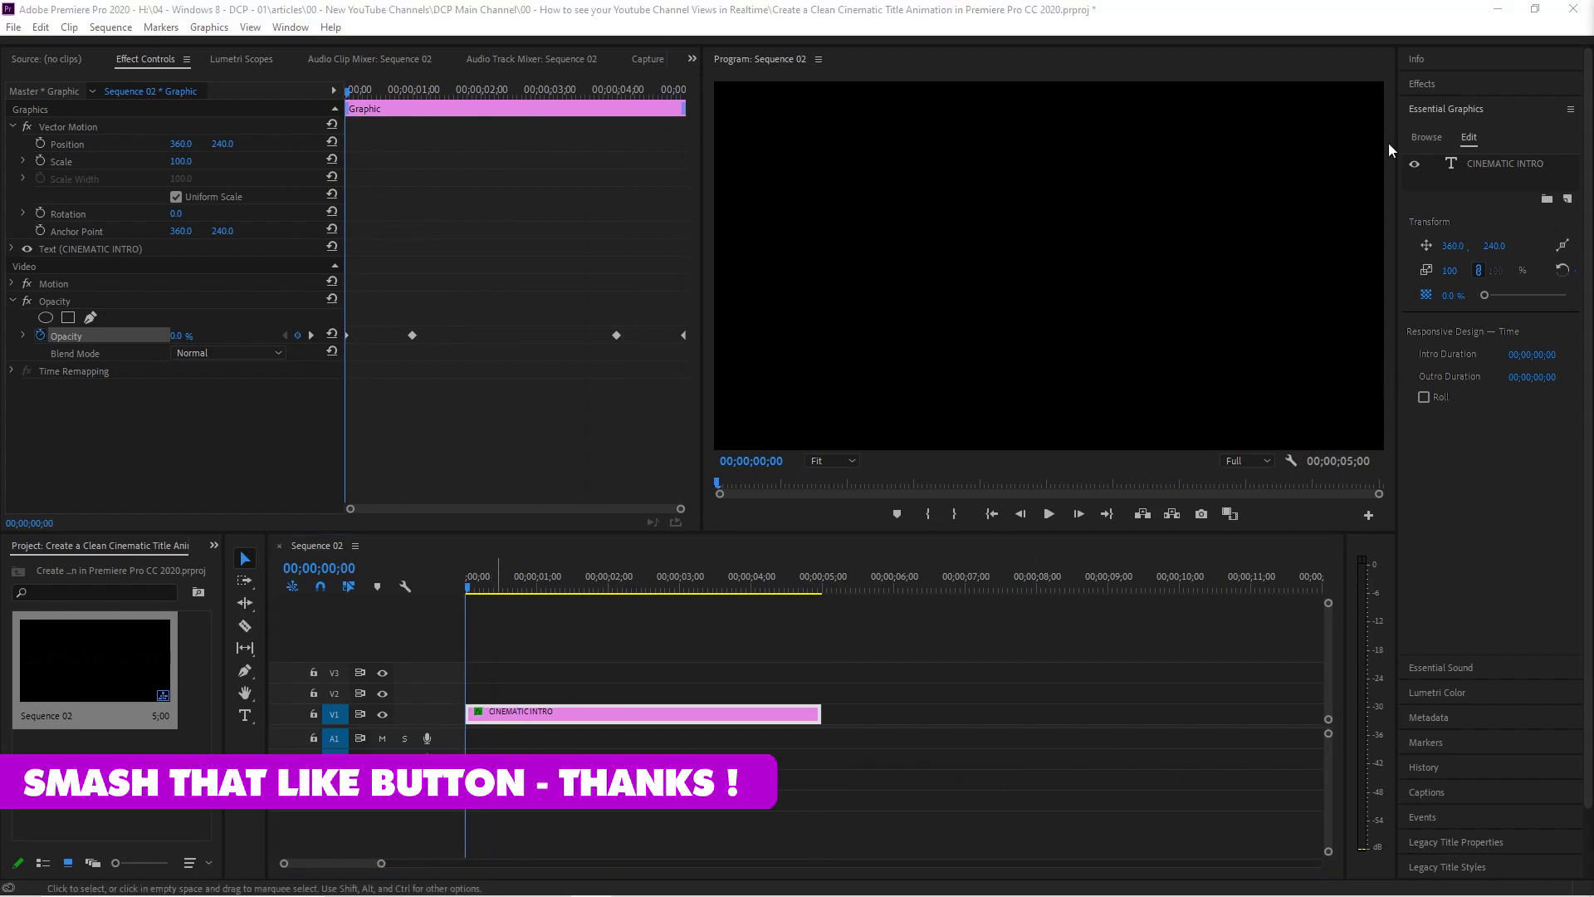
left_click(1426, 110)
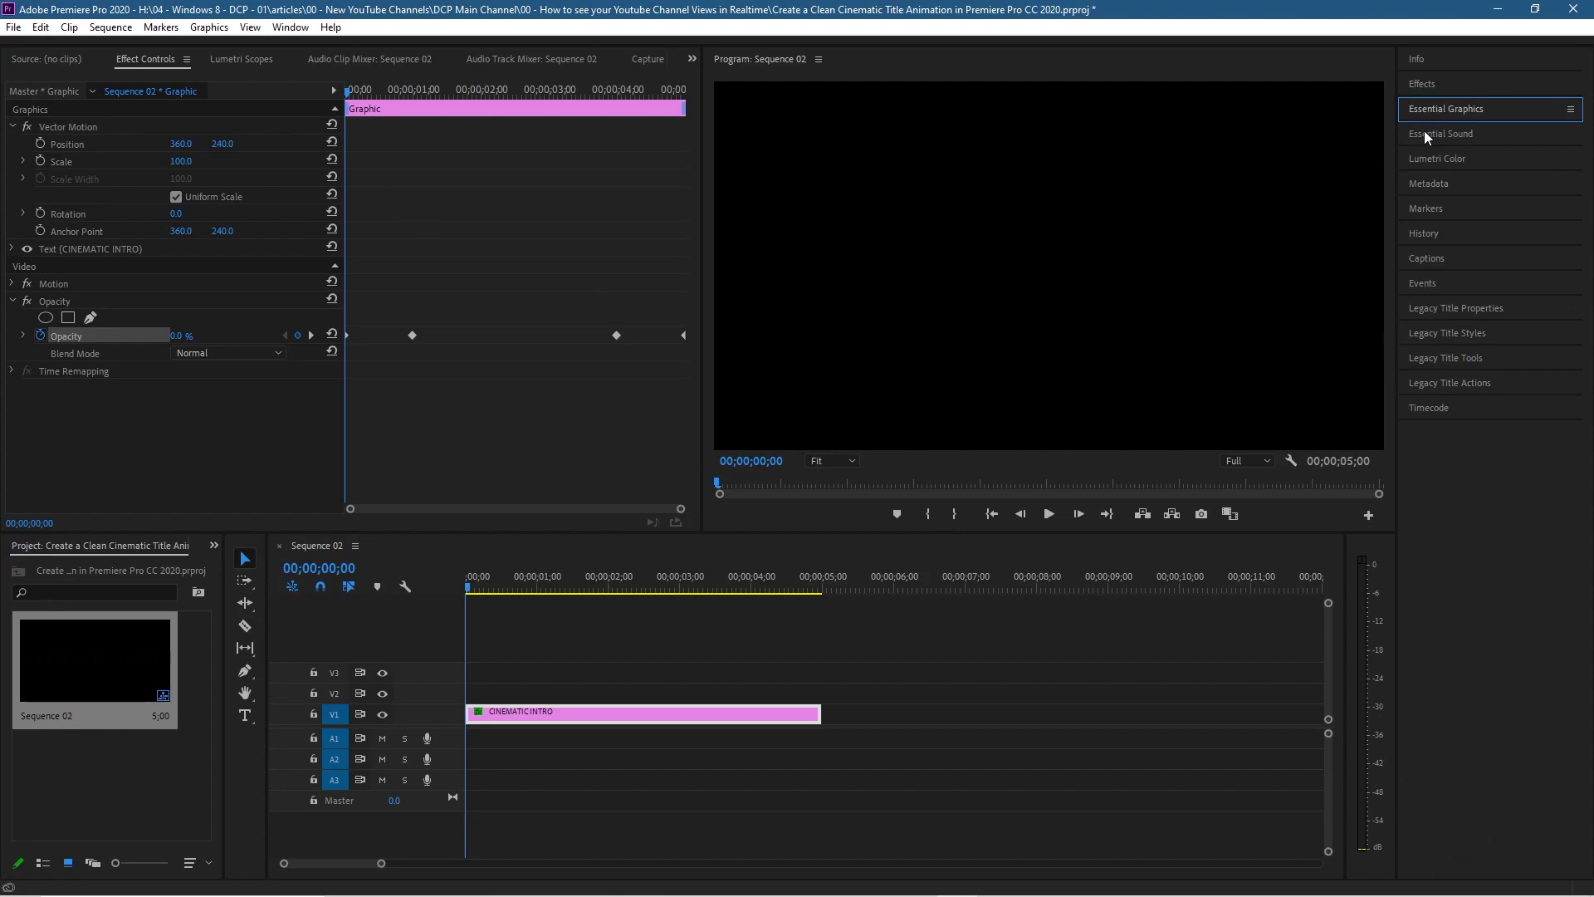
left_click(1419, 87)
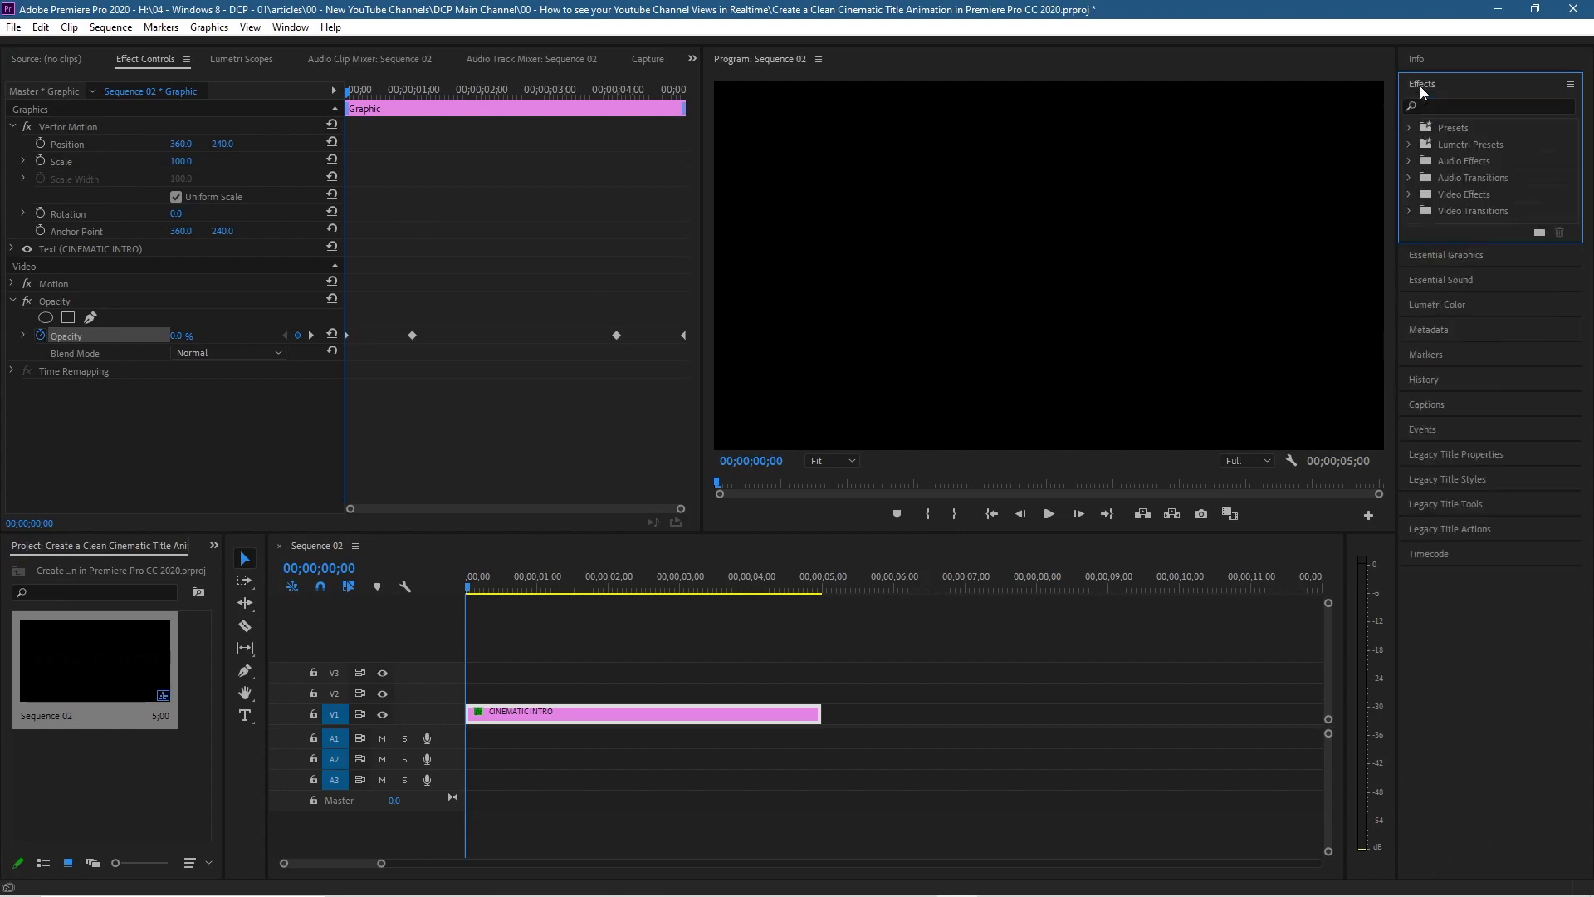
left_click(1409, 195)
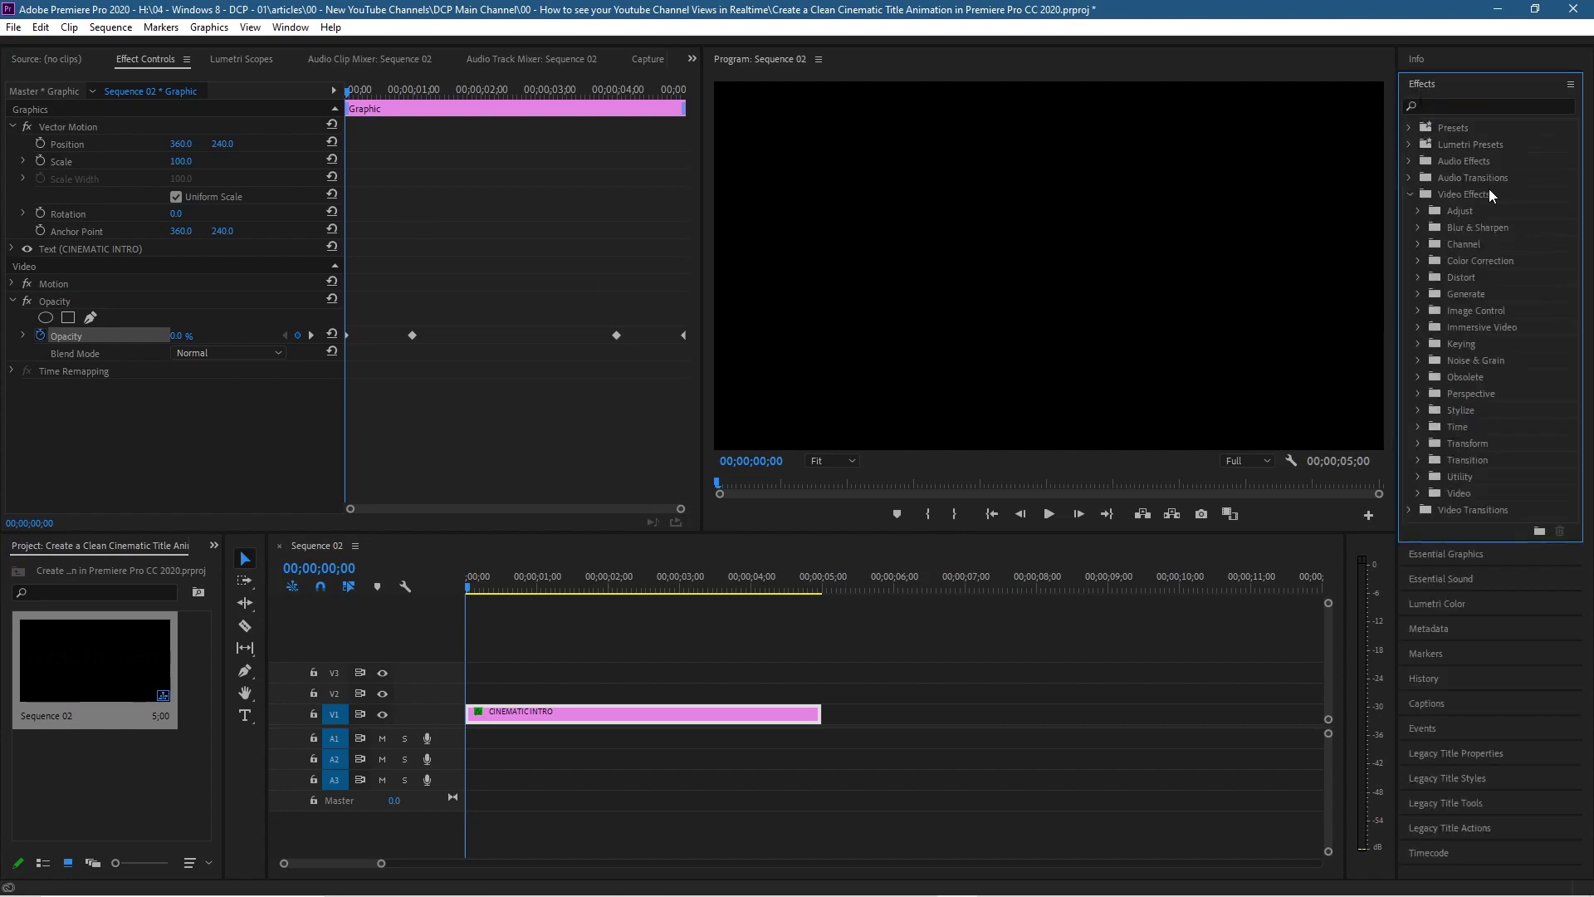
left_click(1418, 227)
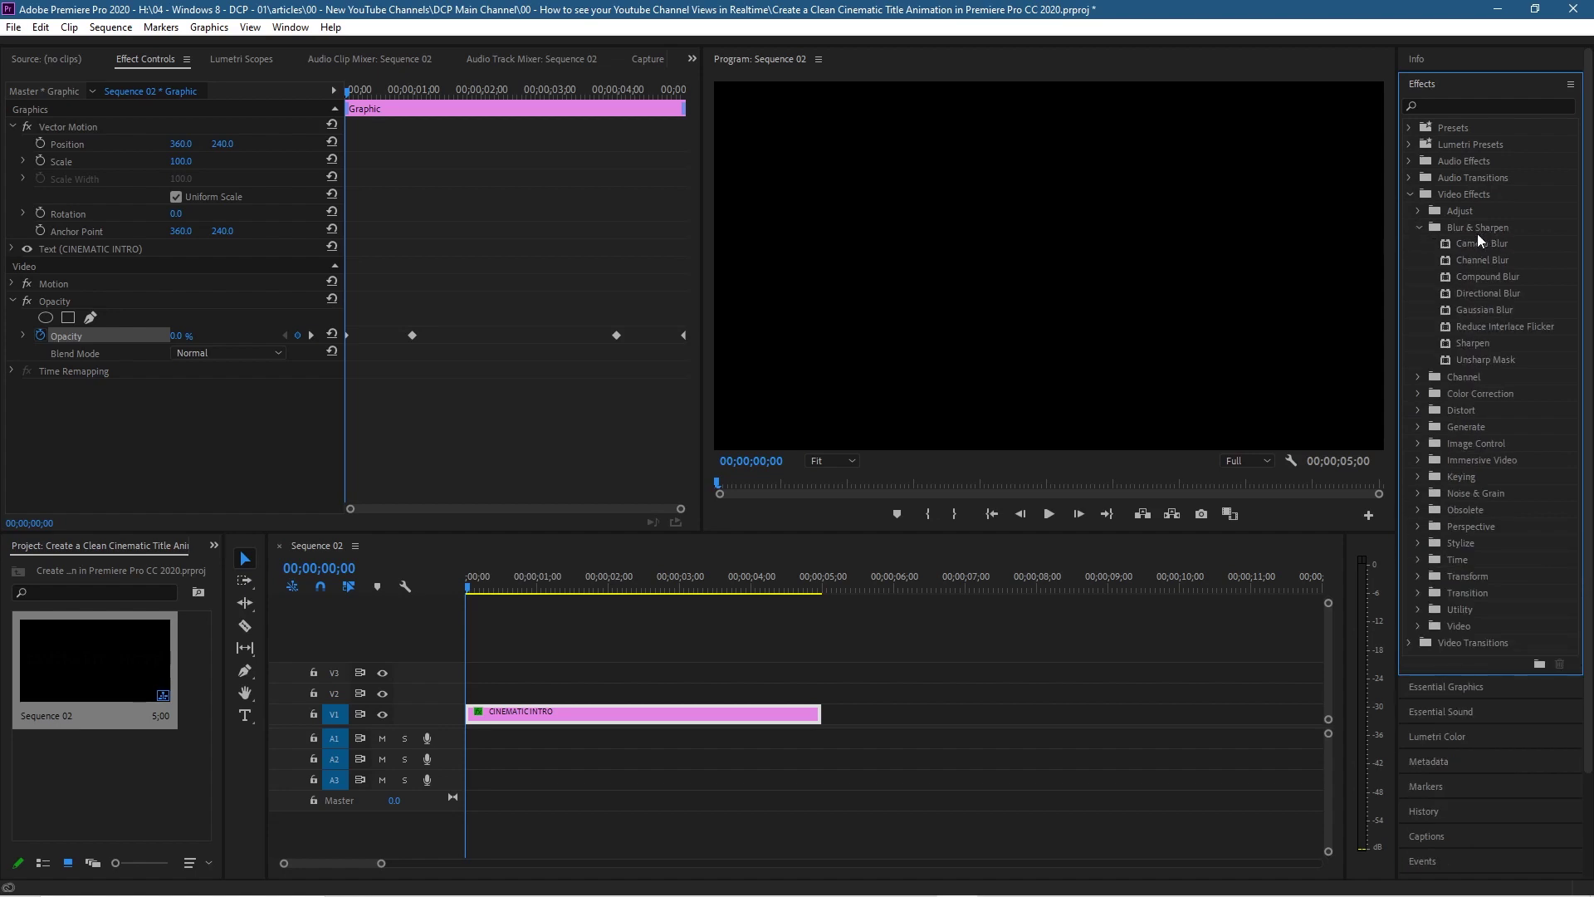
left_click(1464, 309)
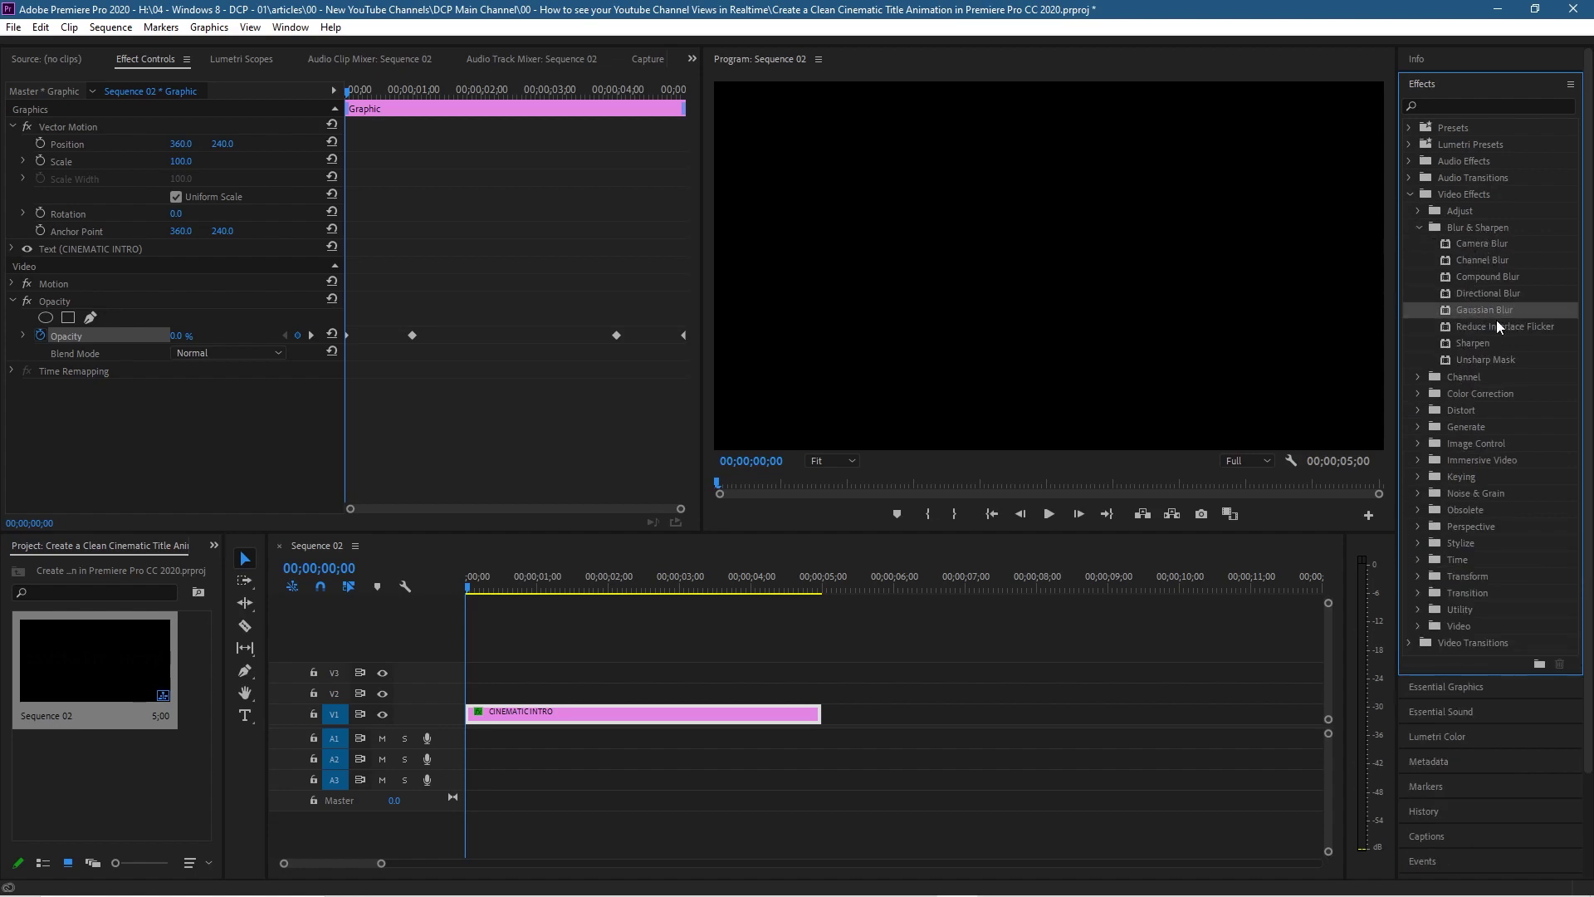
left_click_drag(1472, 309, 545, 711)
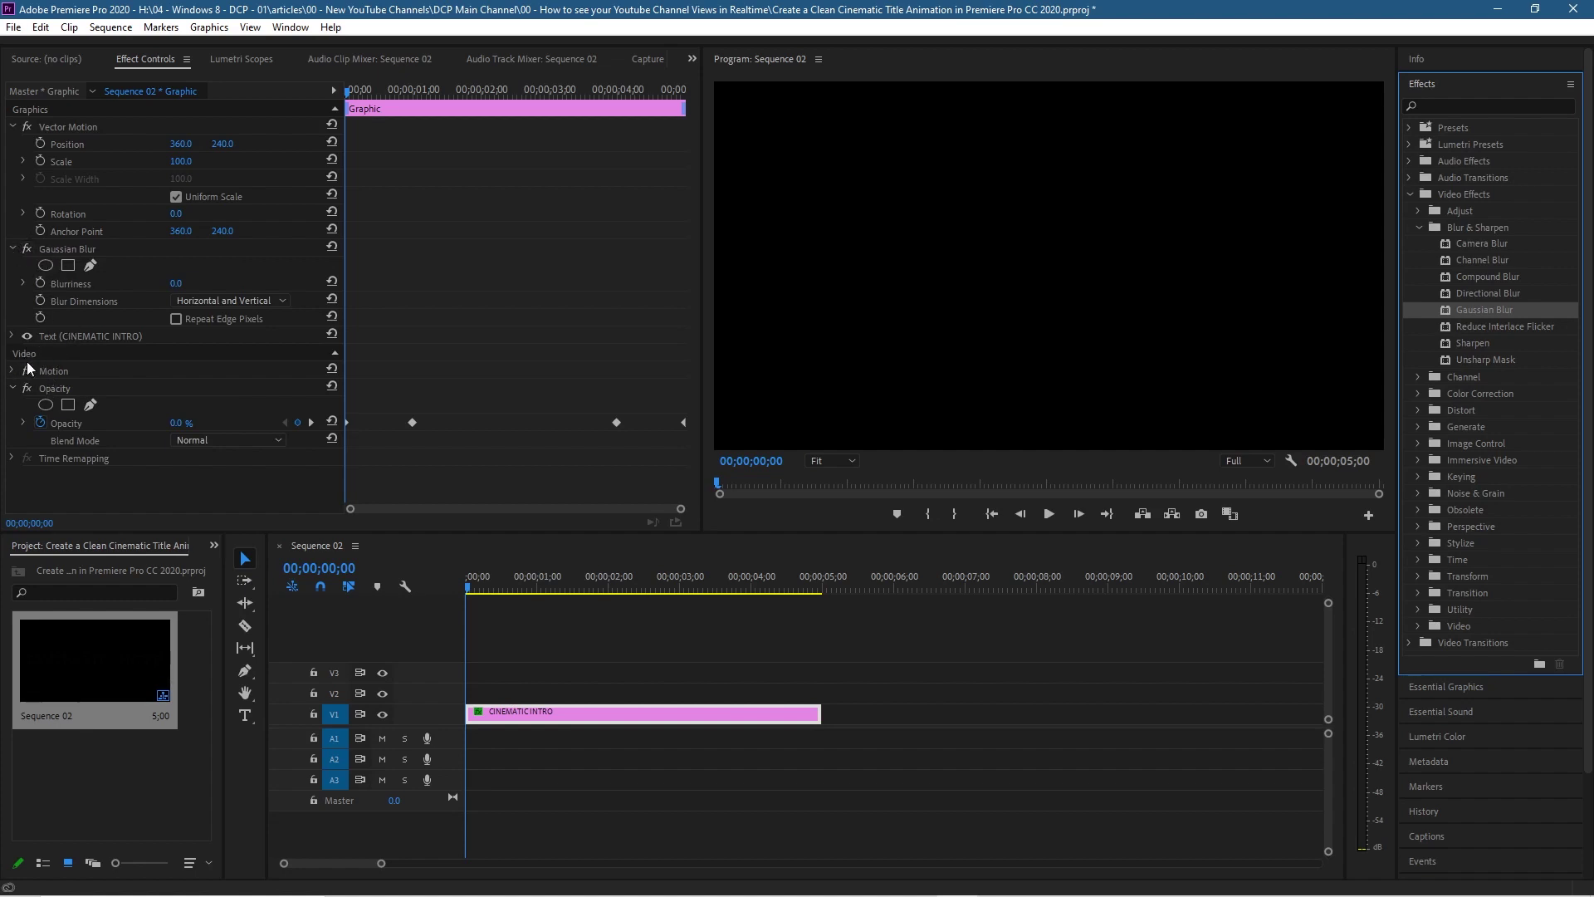
Add Gaussian Blur Blurriness keyframes at 0, 1, 4 and 5 seconds, aligned with the Opacity keyframes
left_click(56, 247)
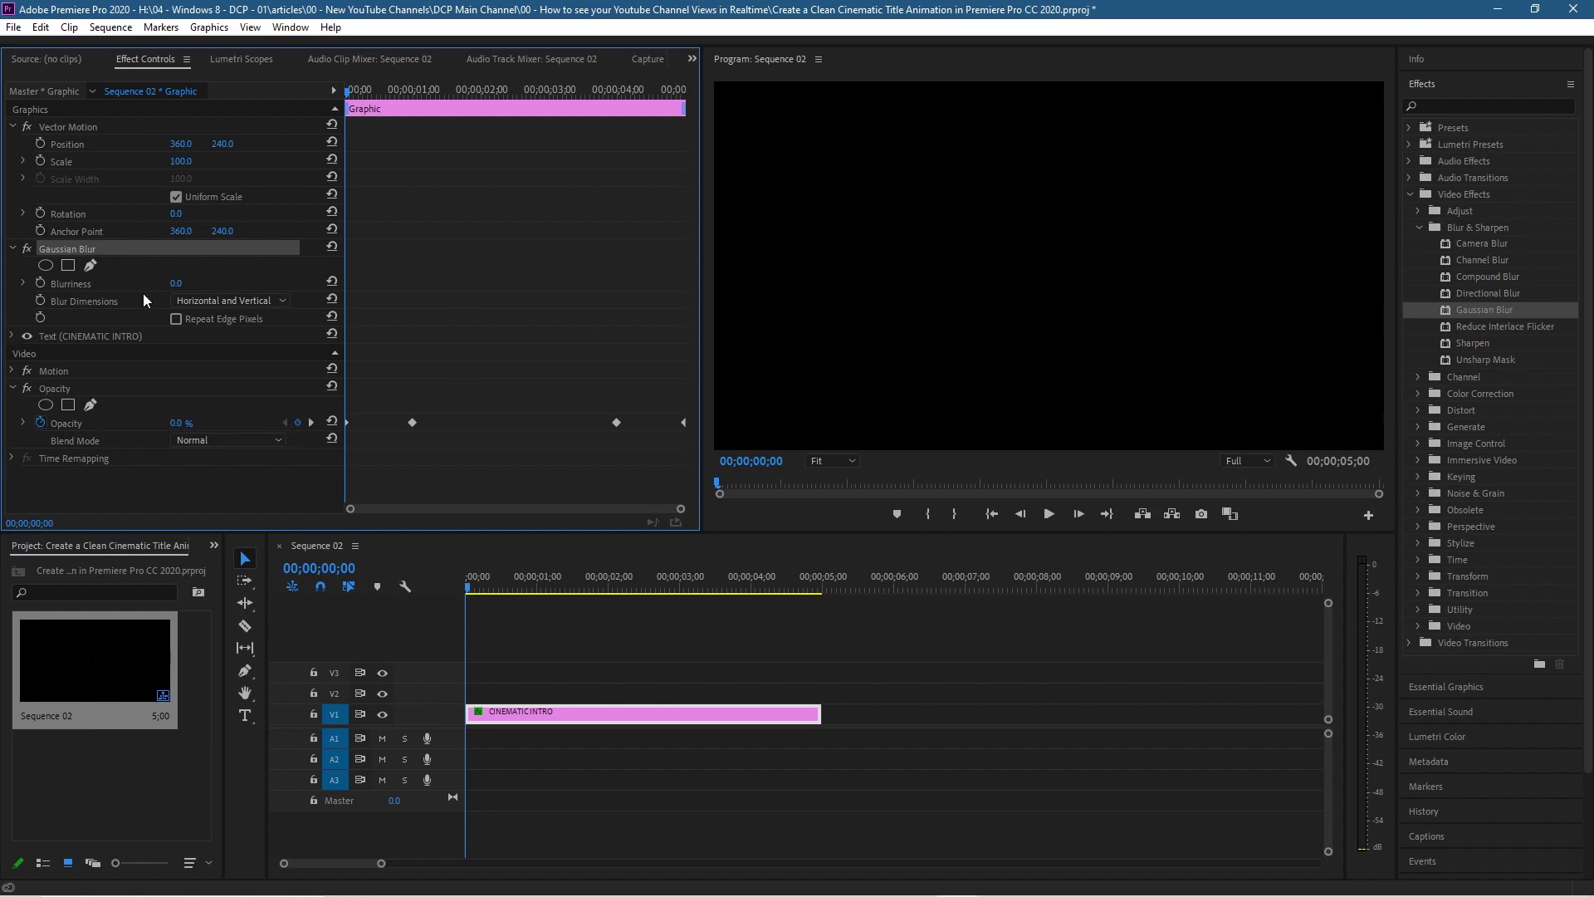
left_click(39, 282)
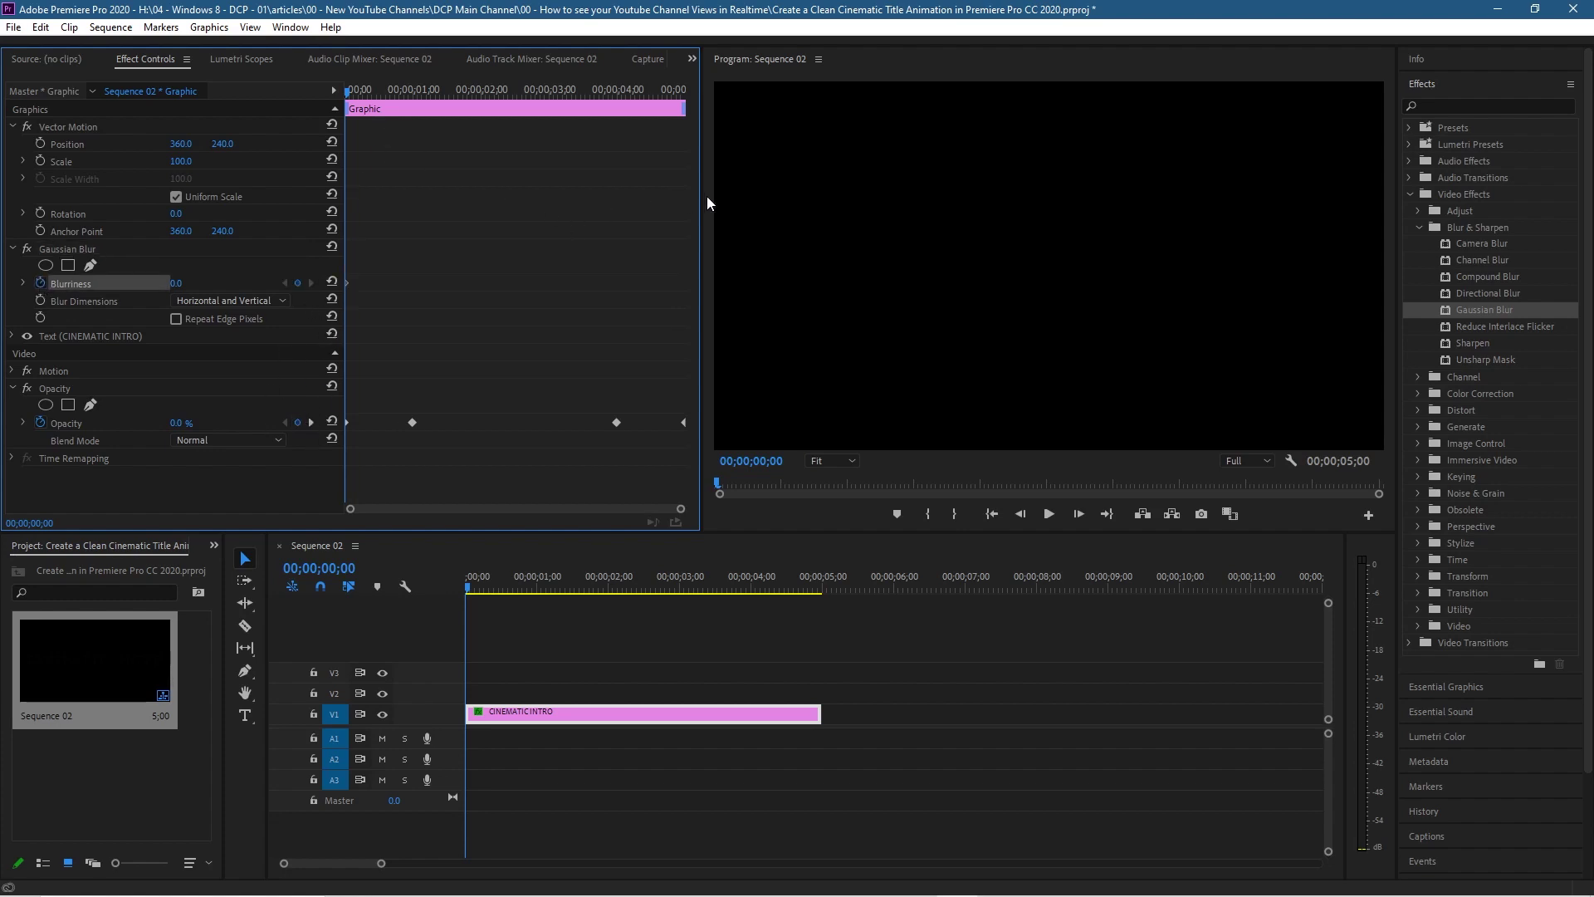
left_click(311, 421)
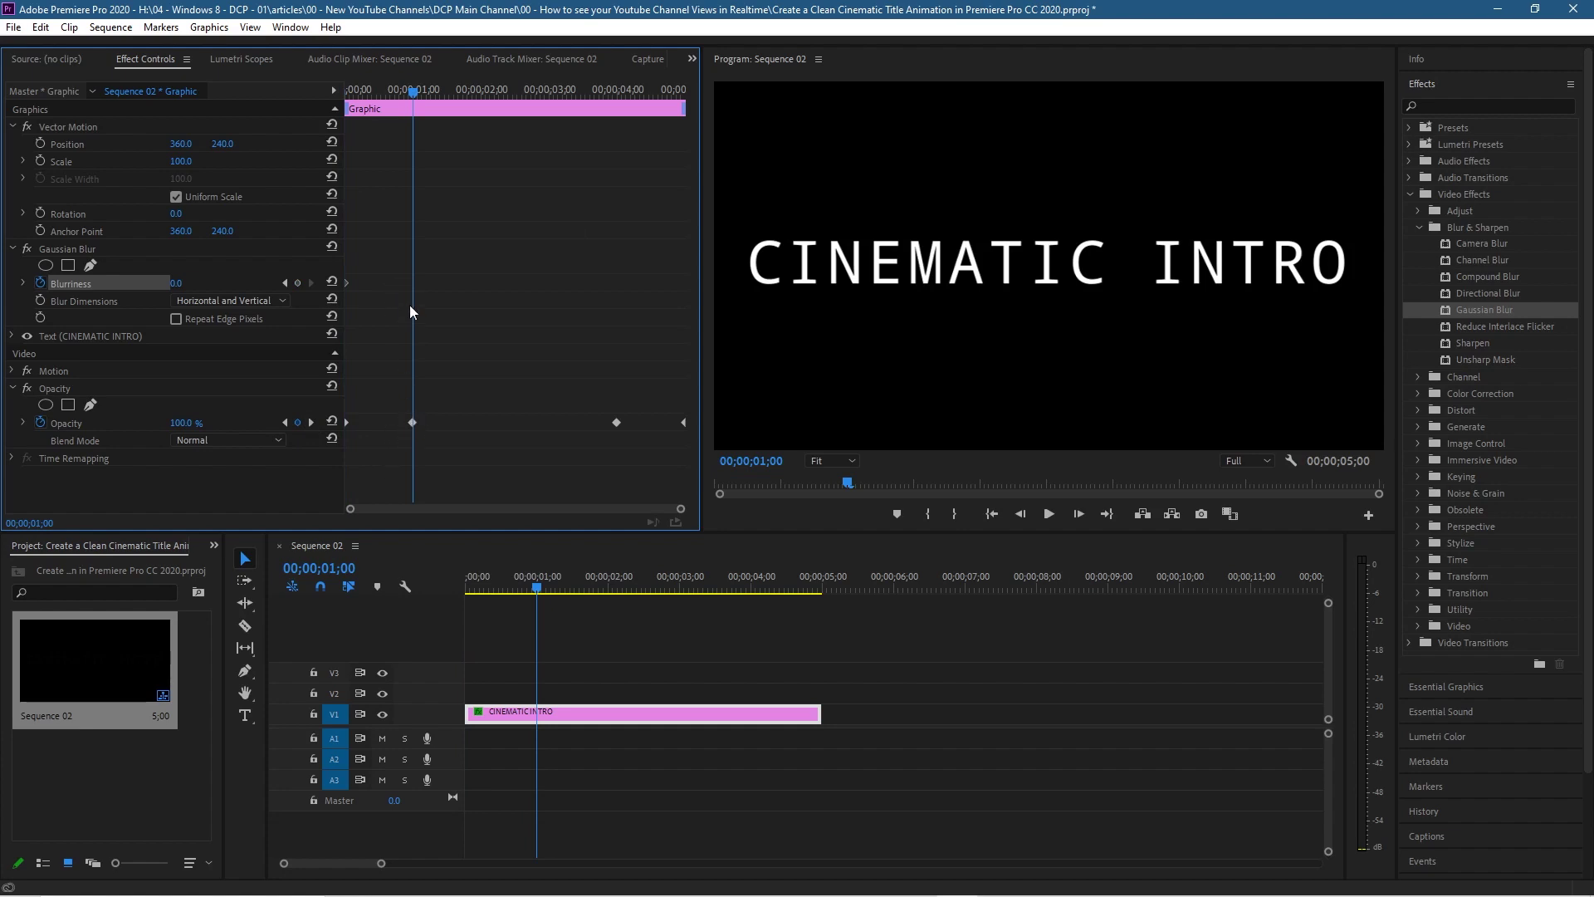
left_click(298, 284)
left_click(311, 422)
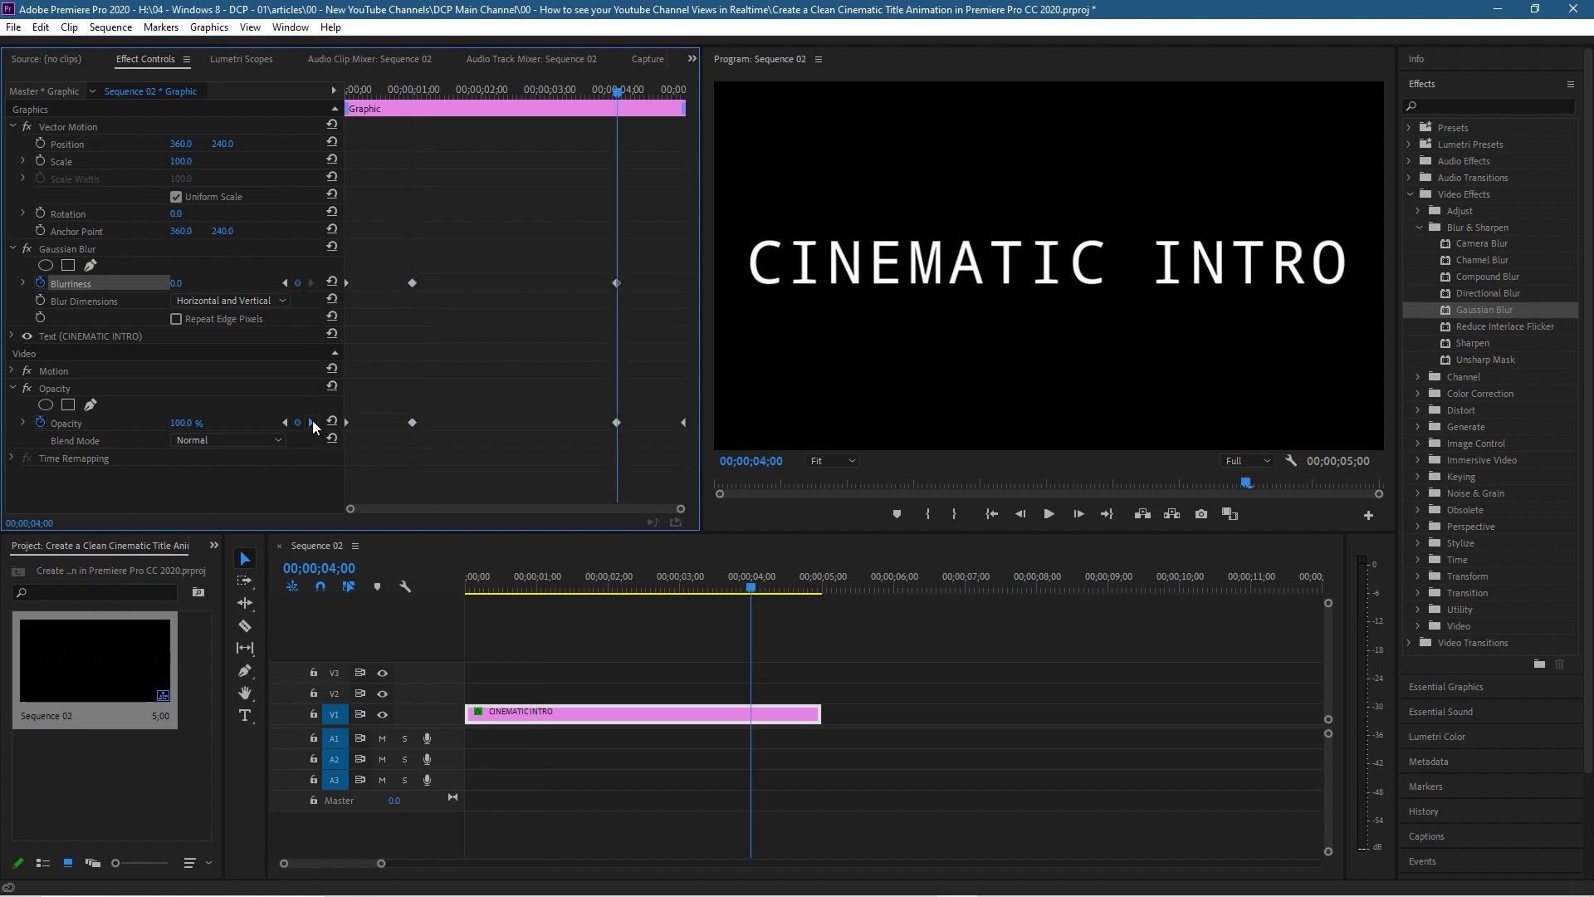
left_click(312, 421)
left_click(298, 283)
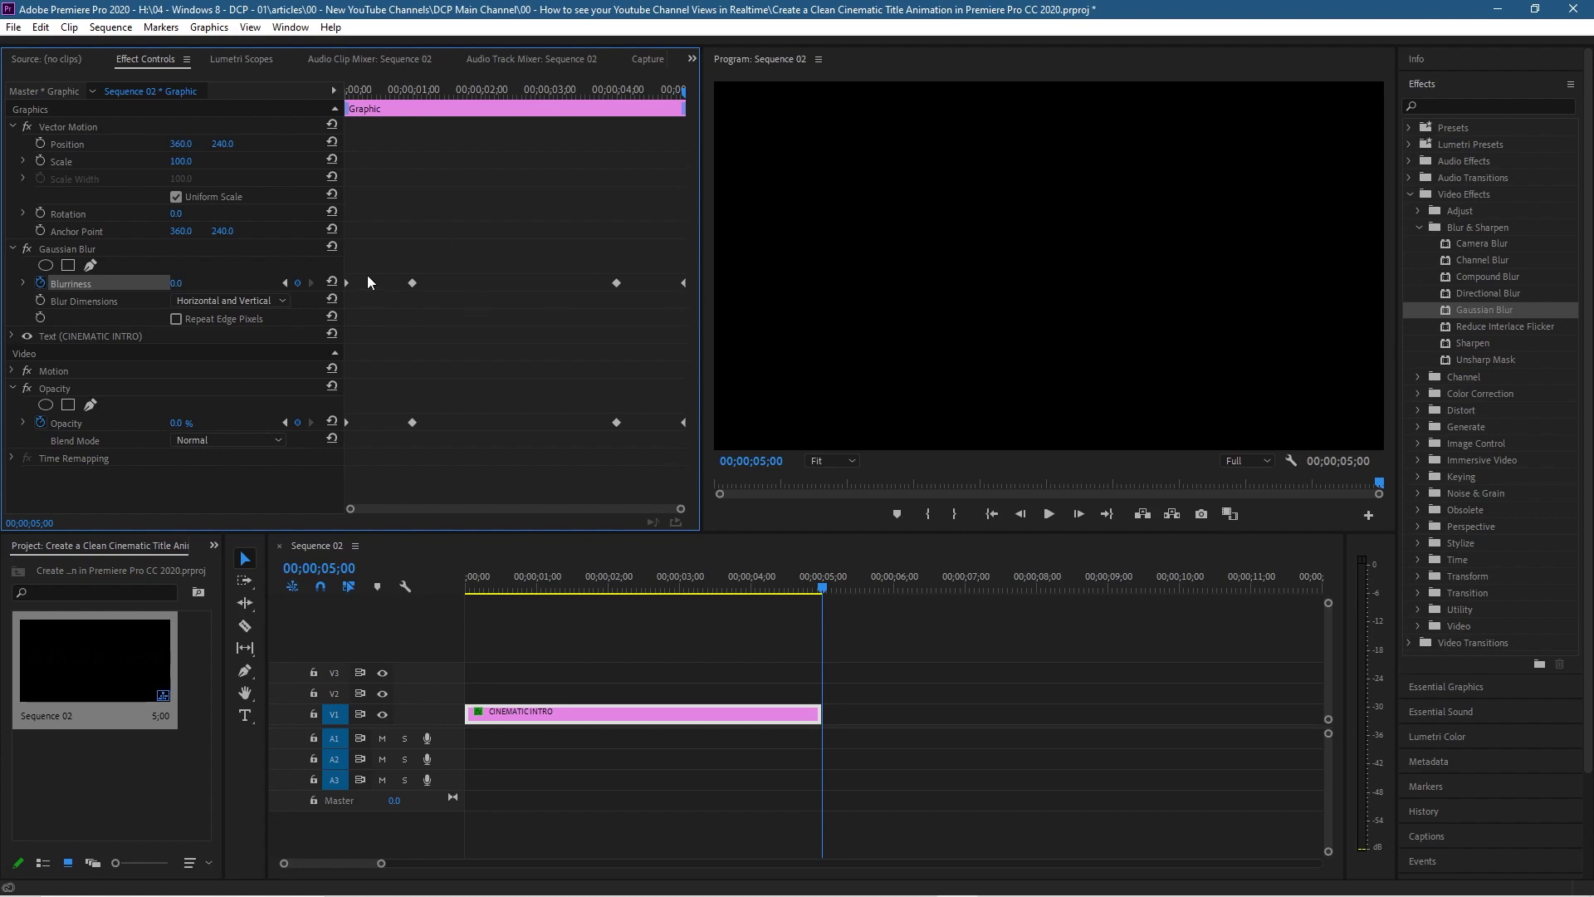
Set the Gaussian Blur Blurriness to 80 at the first keyframe, 00;00;00;00
left_click(283, 284)
left_click(283, 283)
left_click(283, 284)
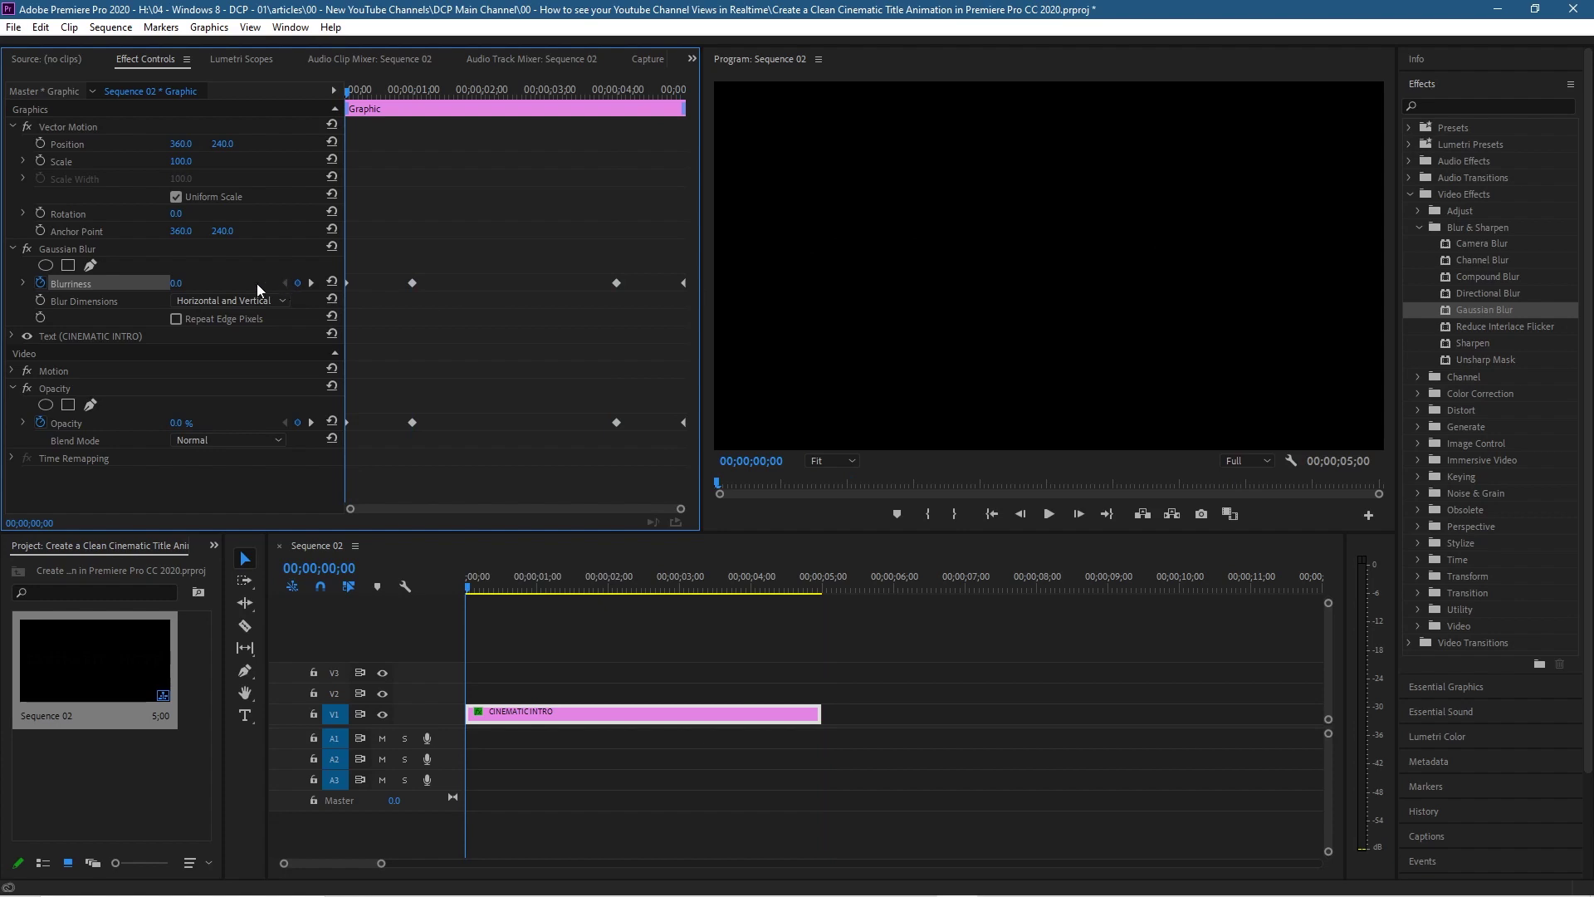
left_click(192, 283)
type("80")
key("Return")
Play back the start of the title animation and scrub ahead to its fade-out at 00;00;04;24
left_click(1048, 514)
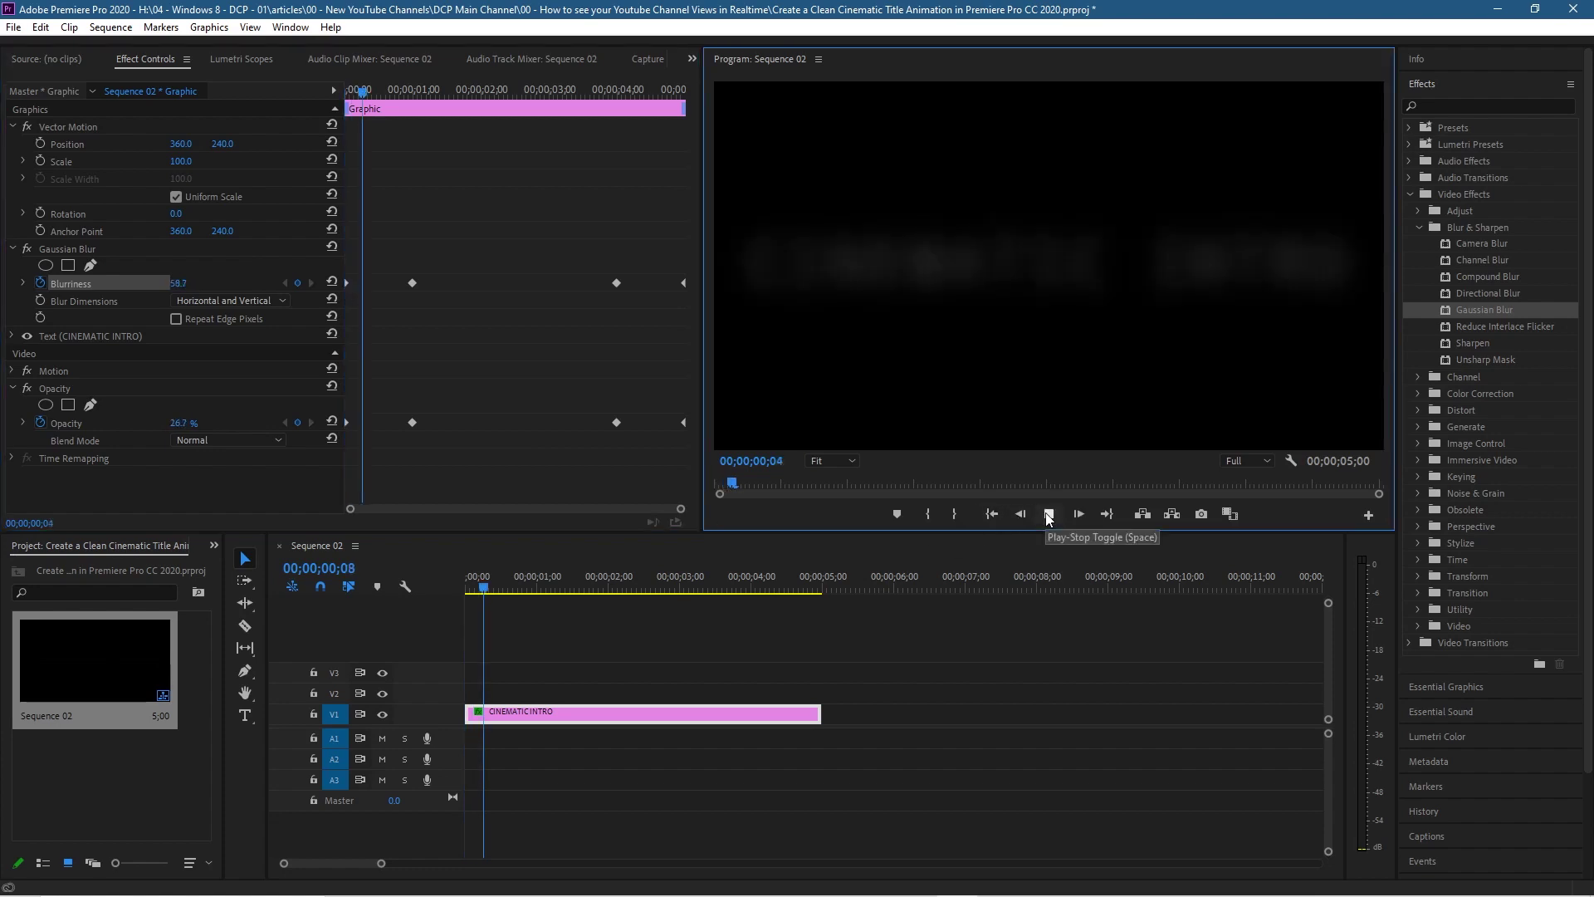
left_click(1044, 513)
left_click_drag(492, 91, 672, 125)
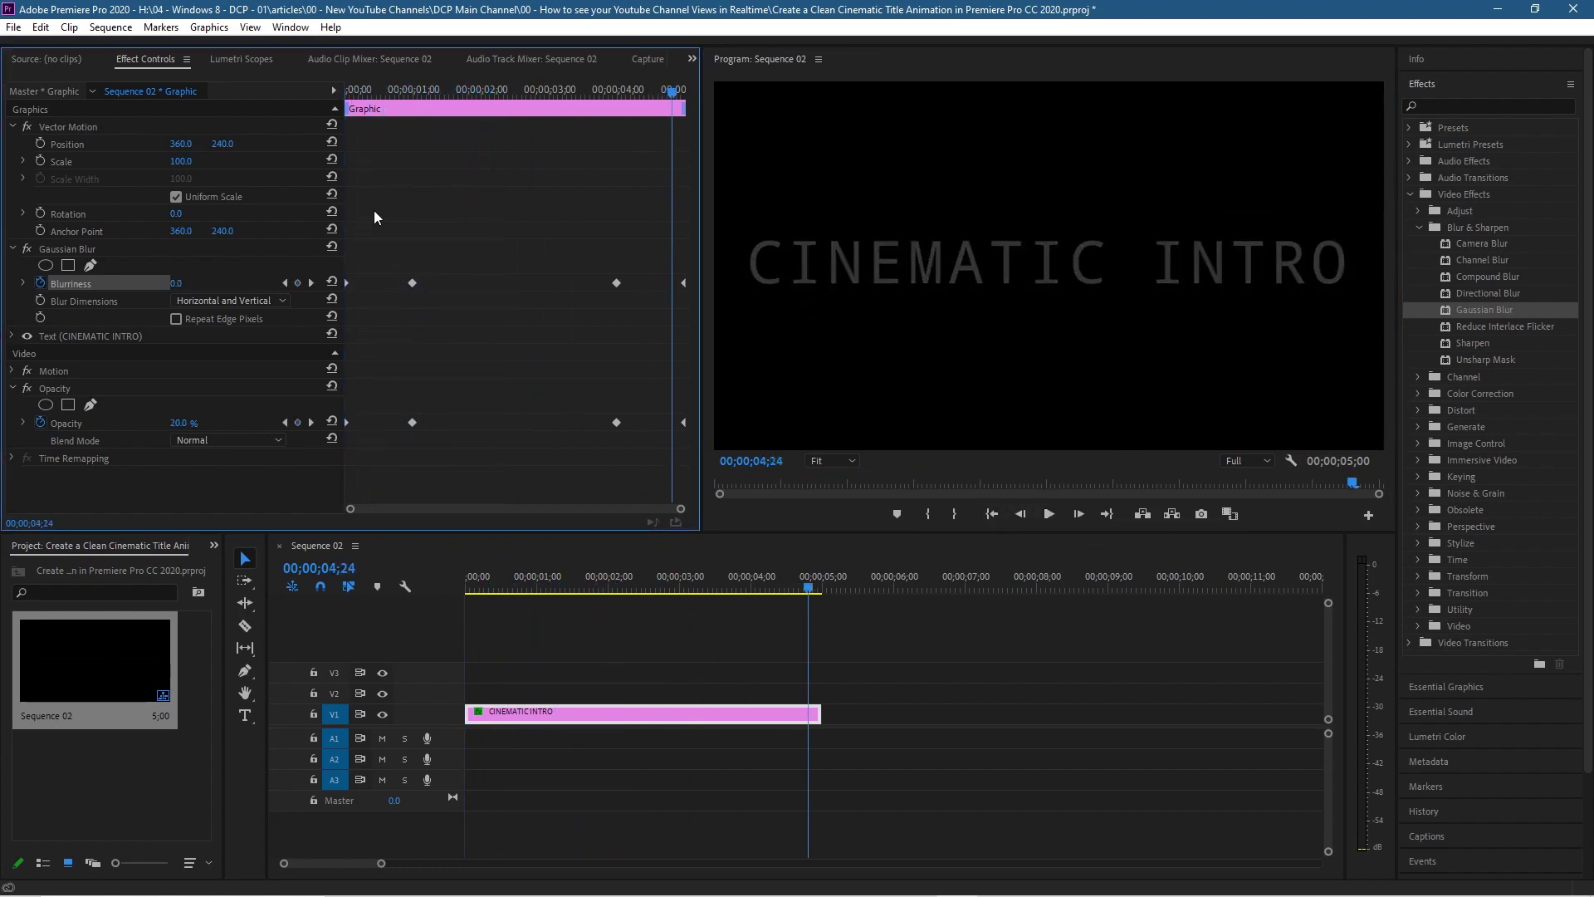
Set the Gaussian Blur Blurriness to 80 at the last keyframe, 00;00;05;00
left_click(311, 283)
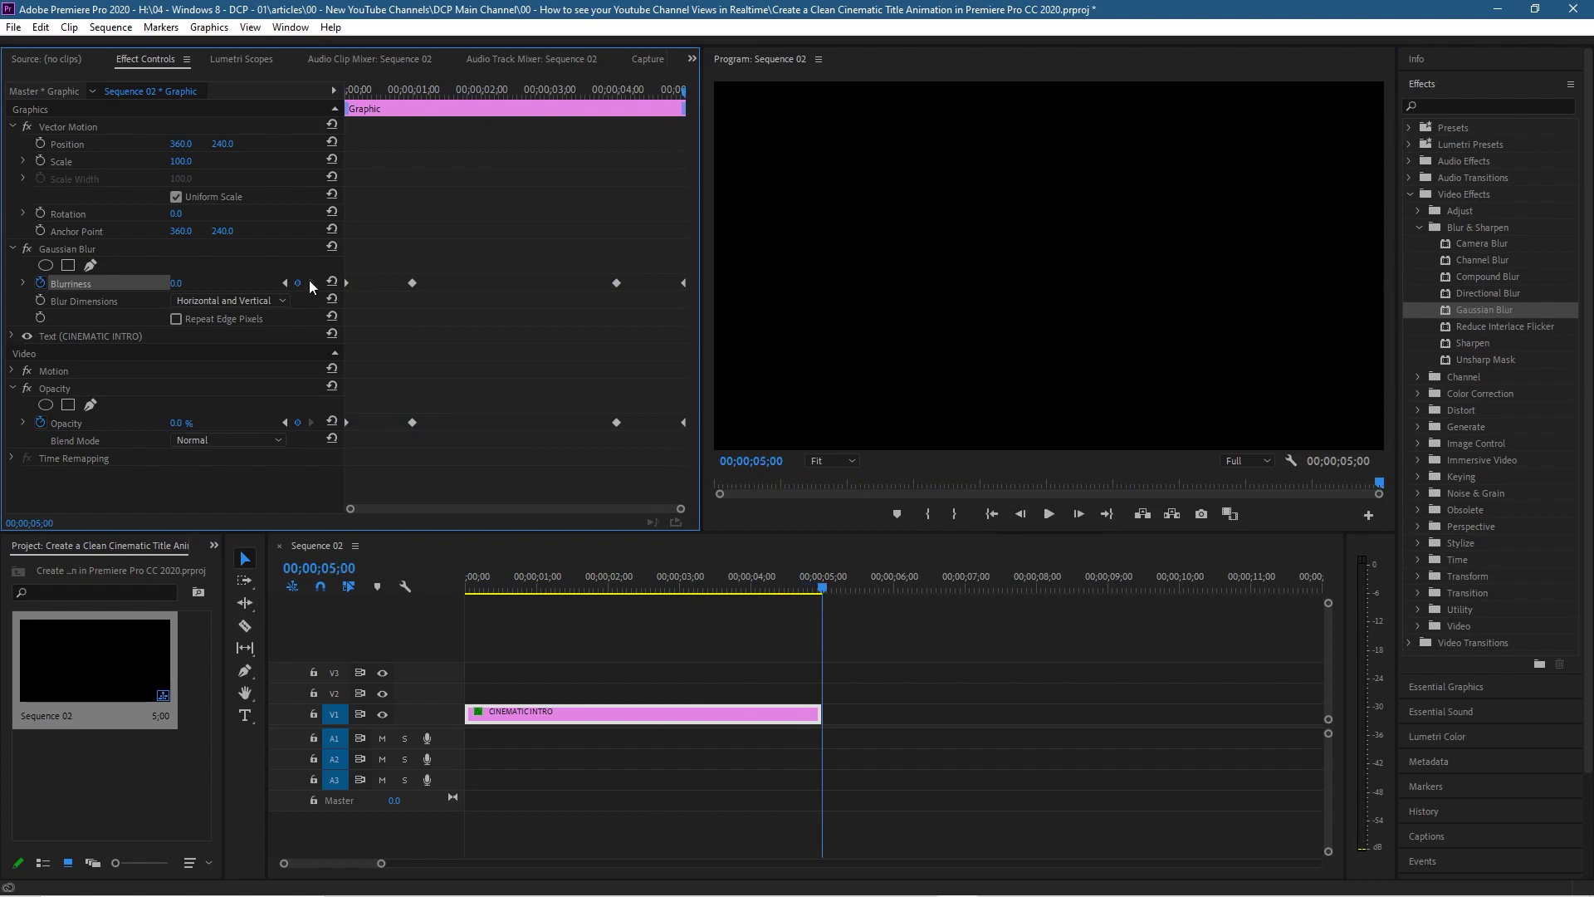
left_click(176, 283)
type("80")
key("Return")
Play the title animation from the start through its blurred fade-out and scrub back over the ending
left_click_drag(675, 89, 328, 123)
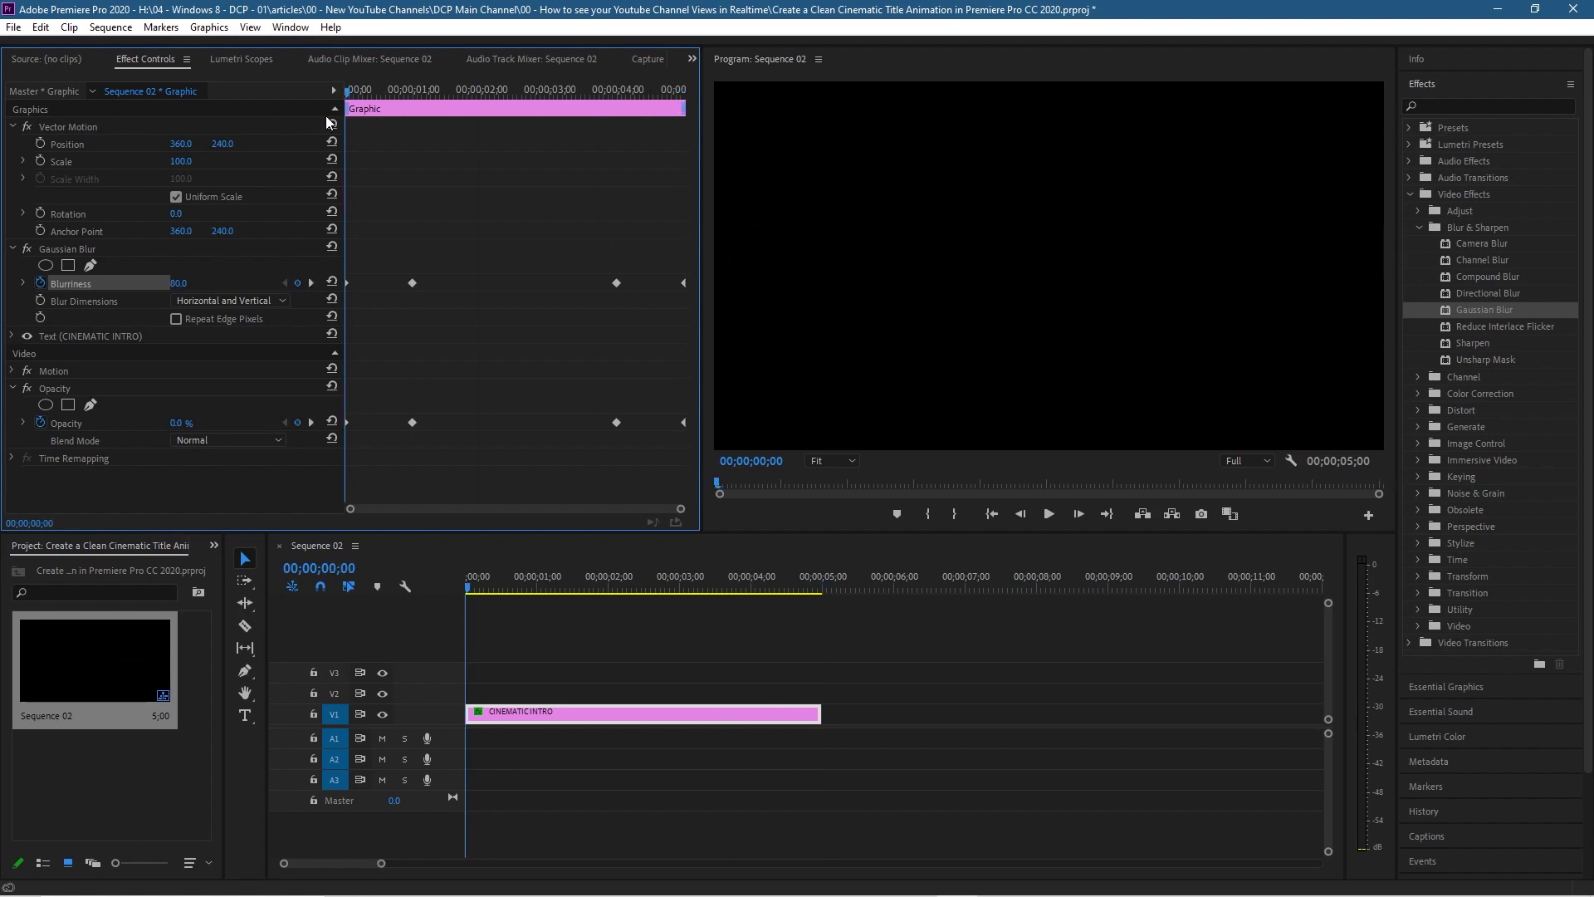
left_click(1050, 514)
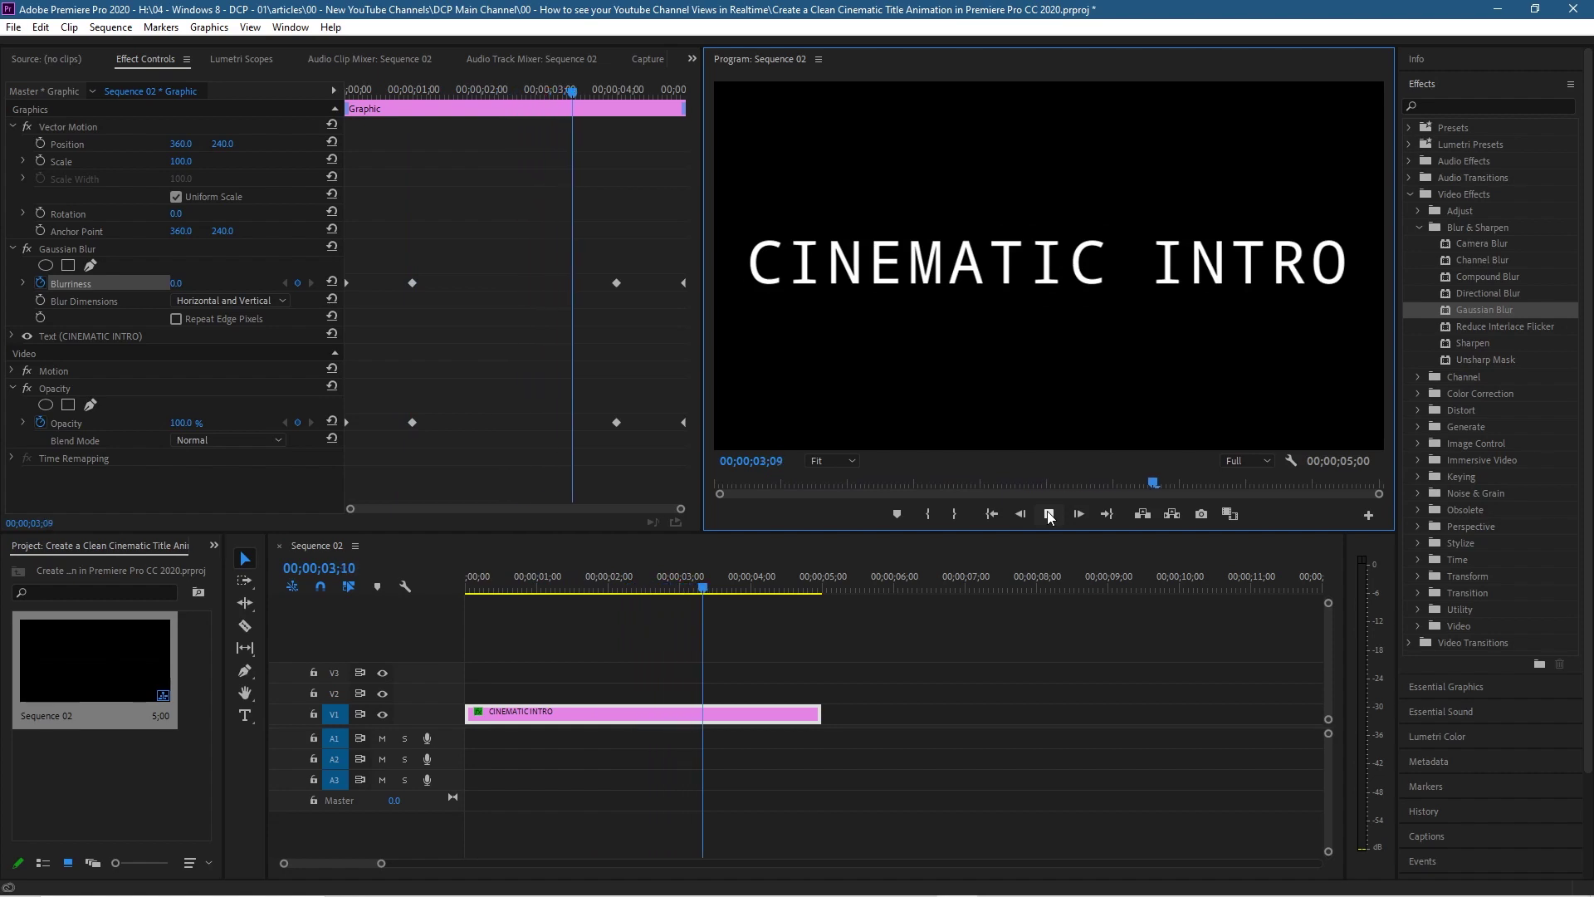
left_click(1050, 517)
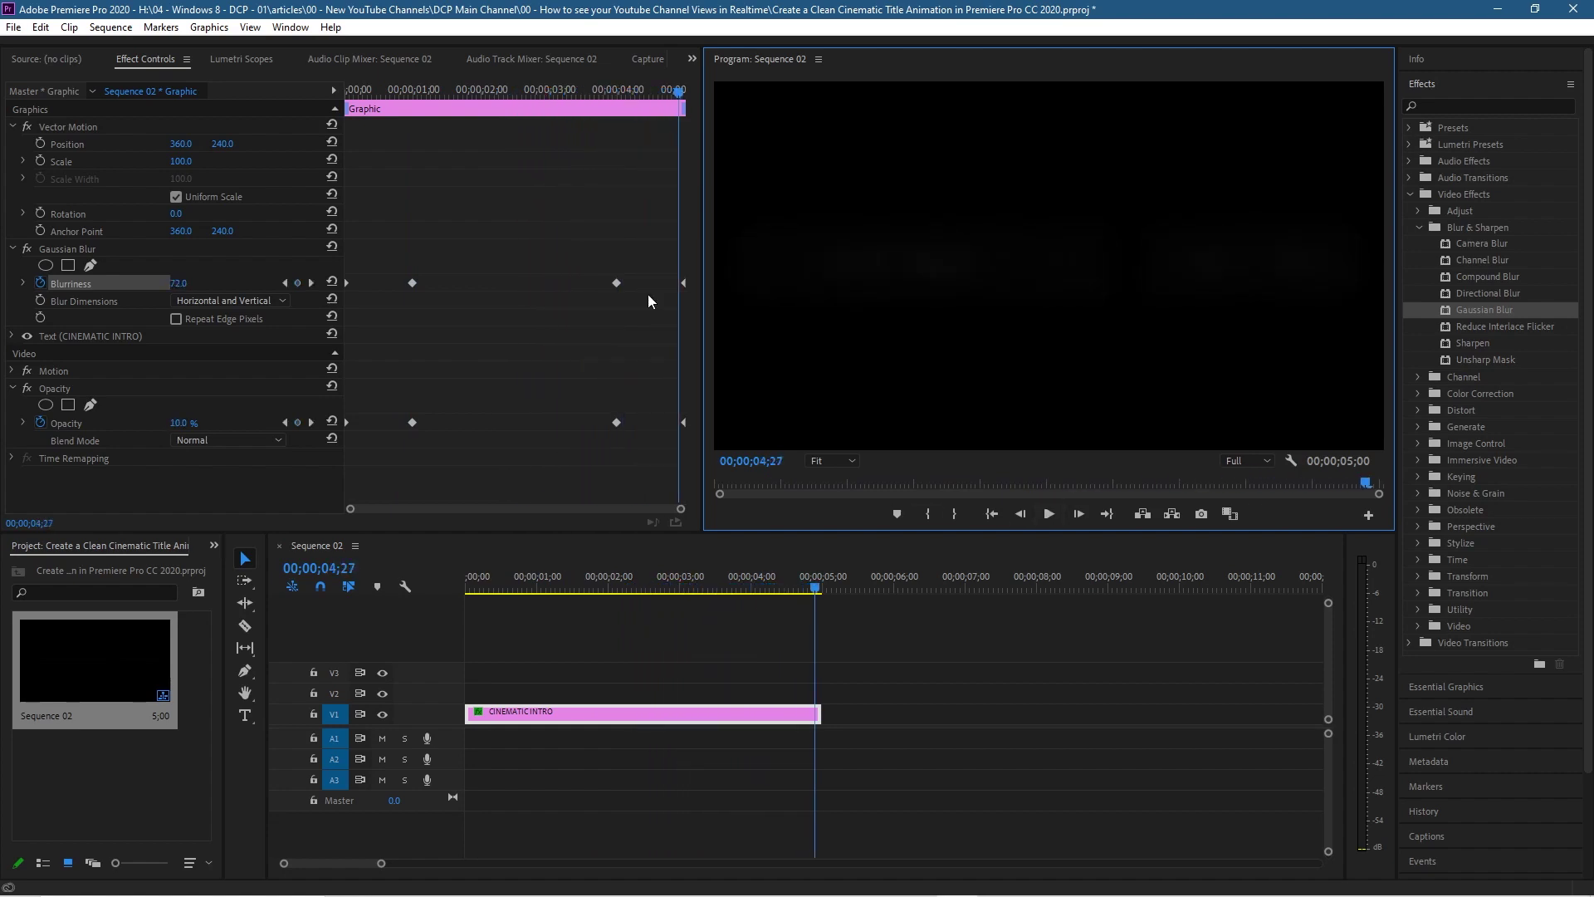
left_click_drag(679, 91, 639, 292)
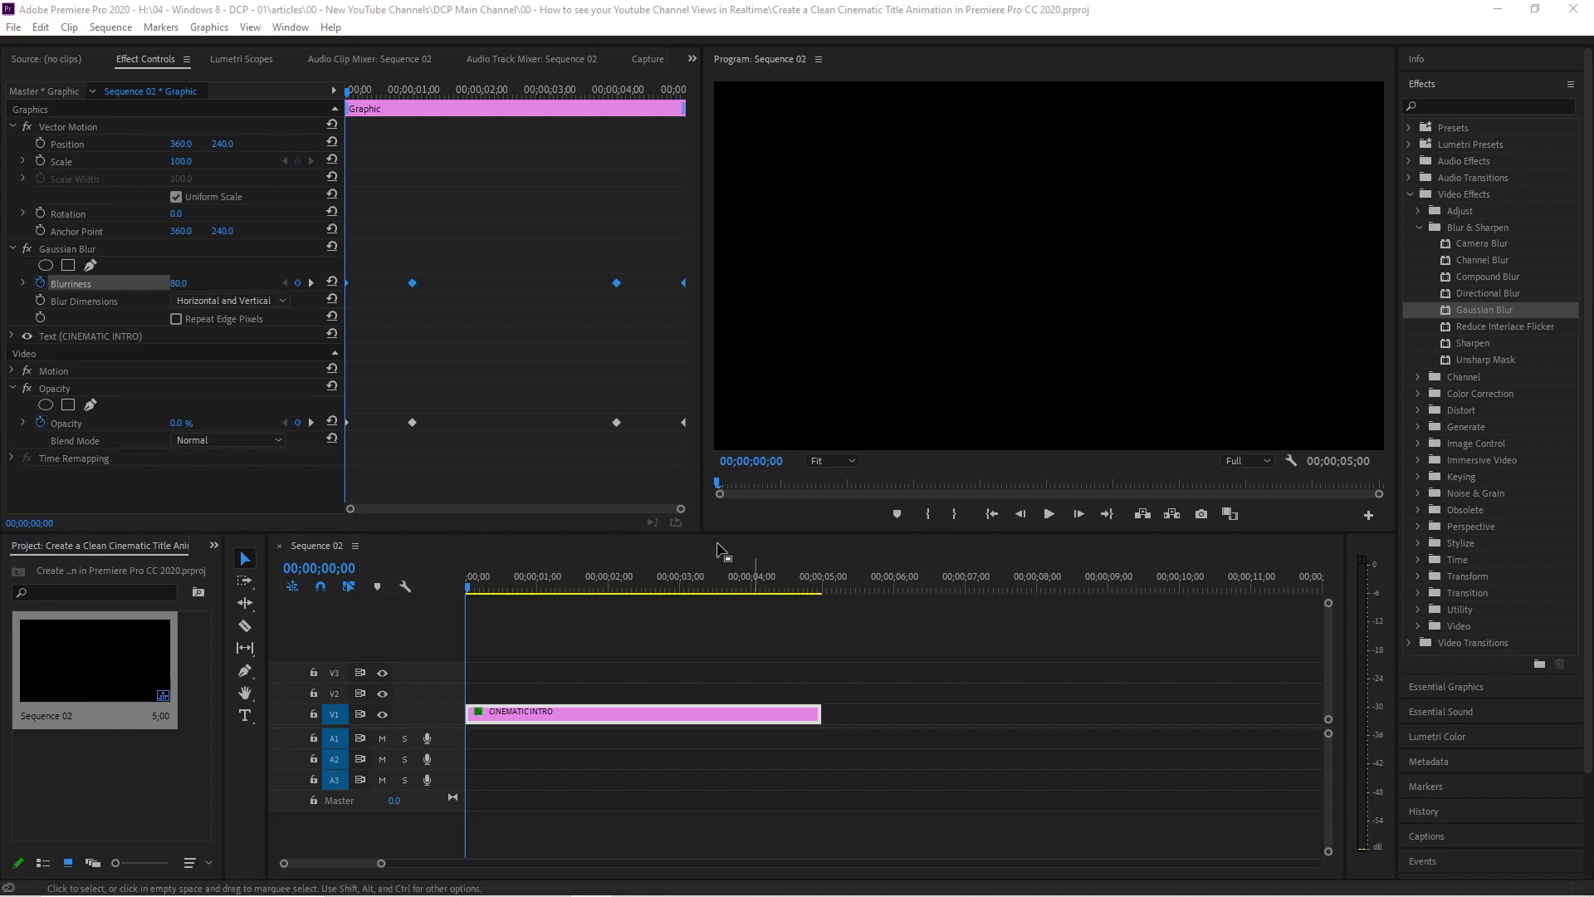
Add Scale keyframes under Vector Motion at 0 and 5 seconds on the title clip
left_click(469, 591)
left_click_drag(469, 591, 430, 615)
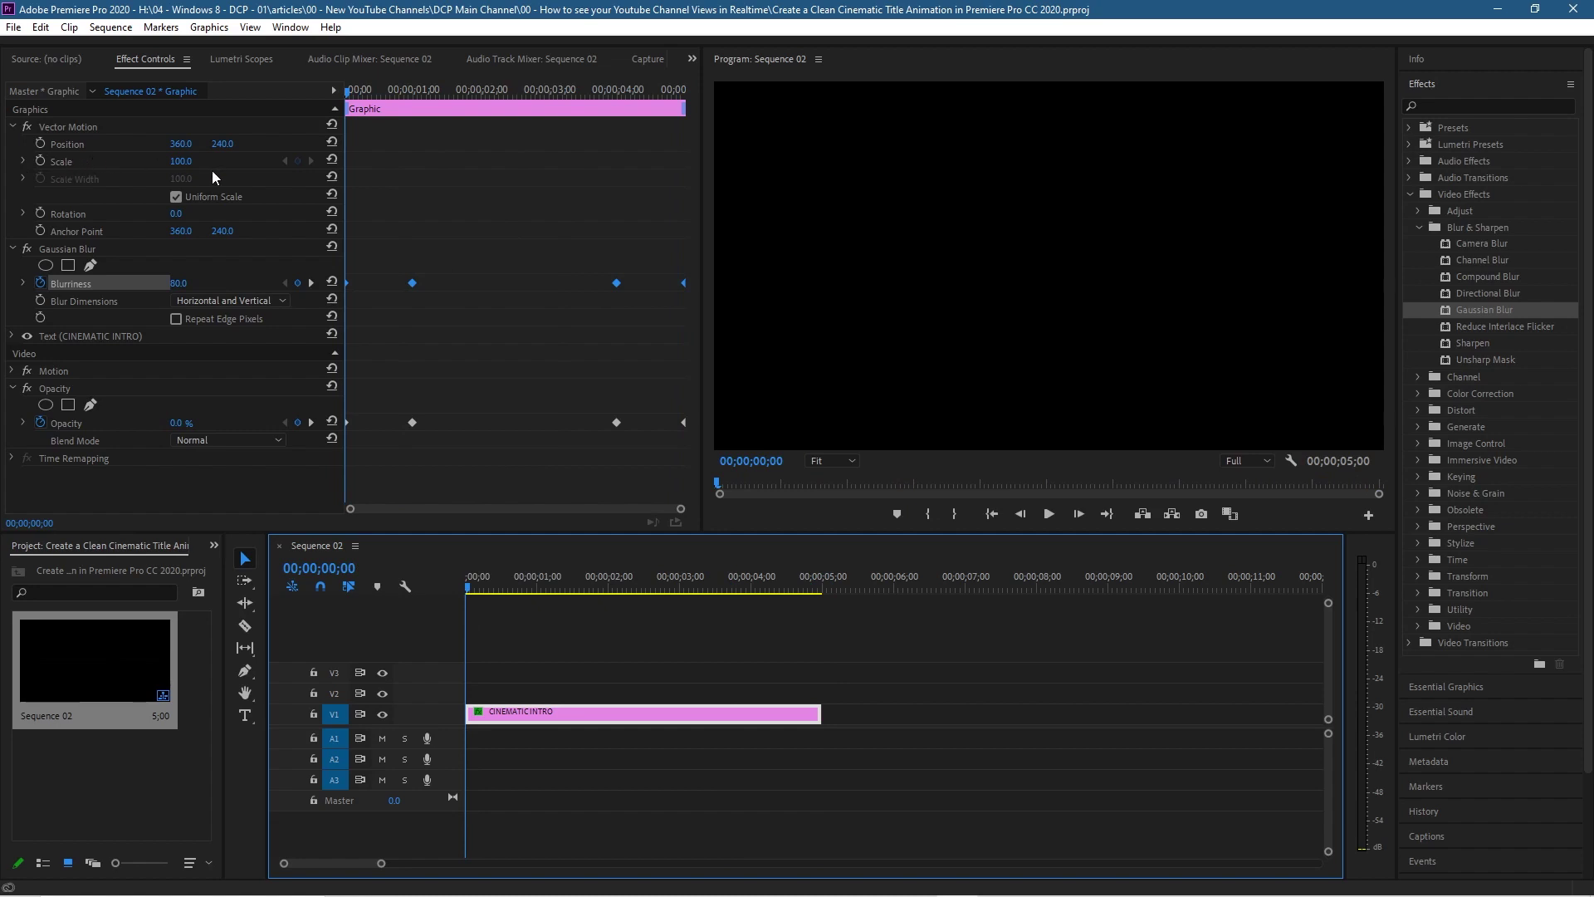
left_click(40, 160)
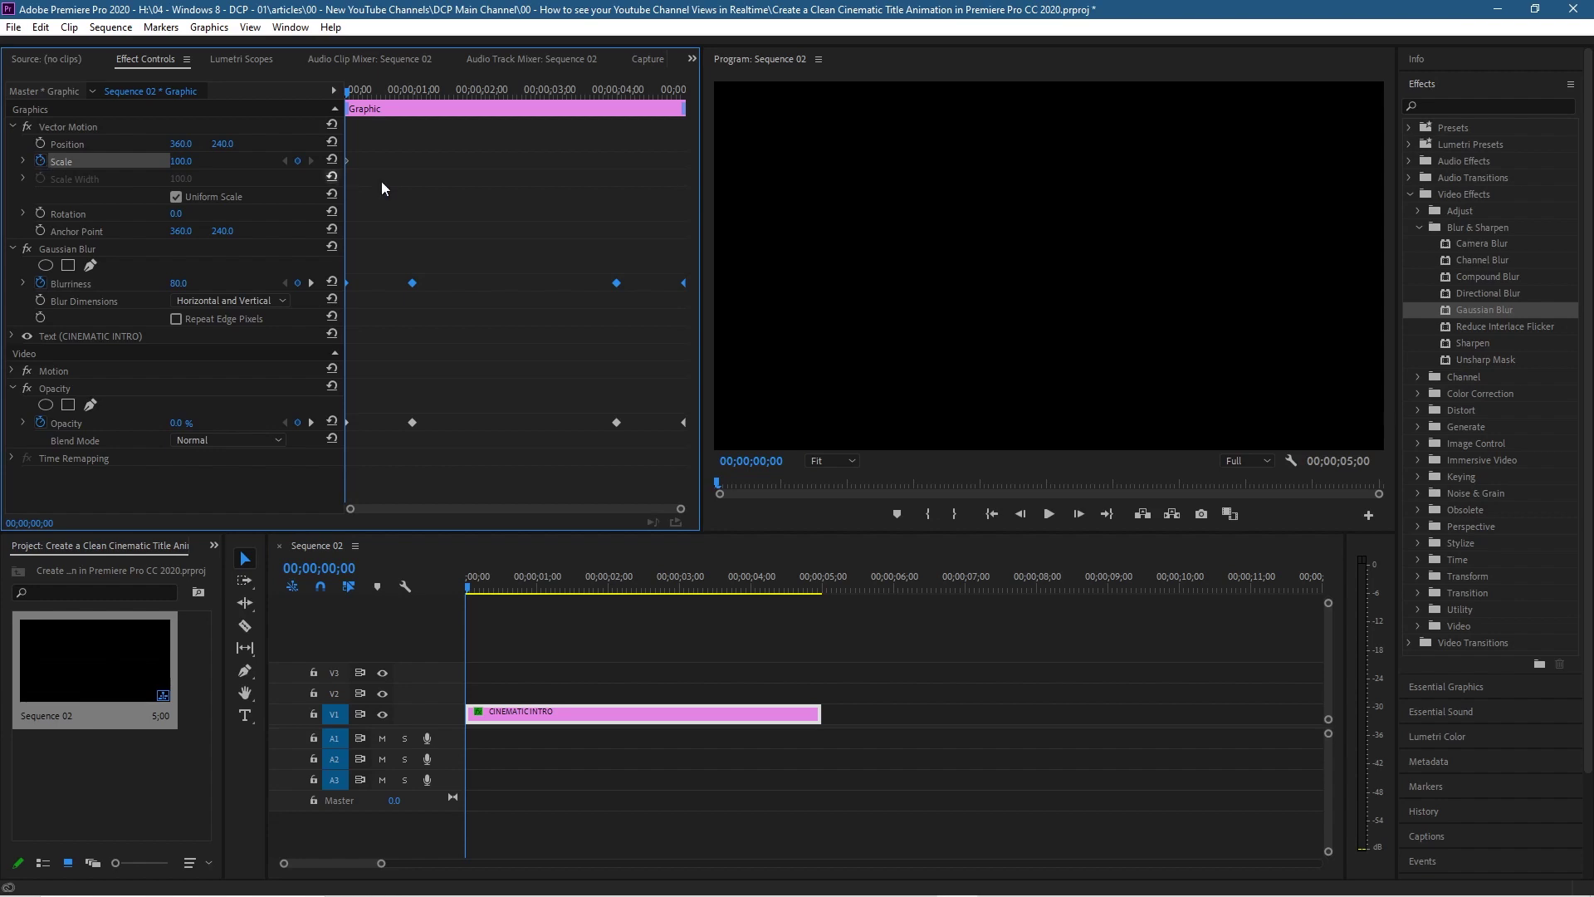
left_click(307, 283)
left_click(307, 283)
left_click(307, 283)
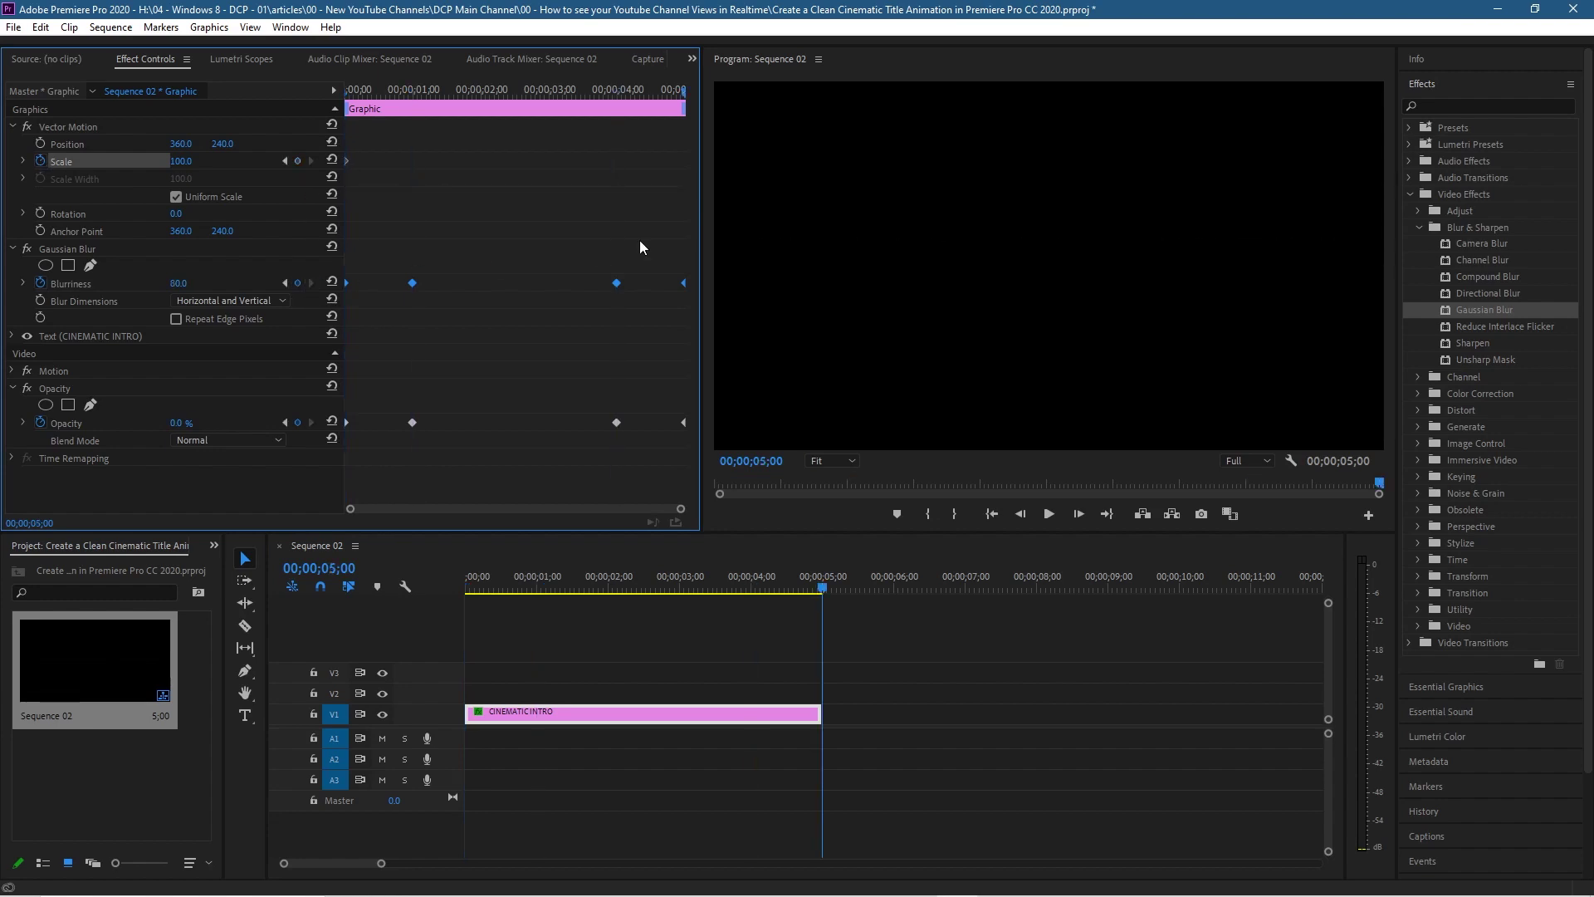
left_click(297, 163)
Set the Scale to 60 at the first keyframe and play back the title's scale-up animation
left_click(286, 160)
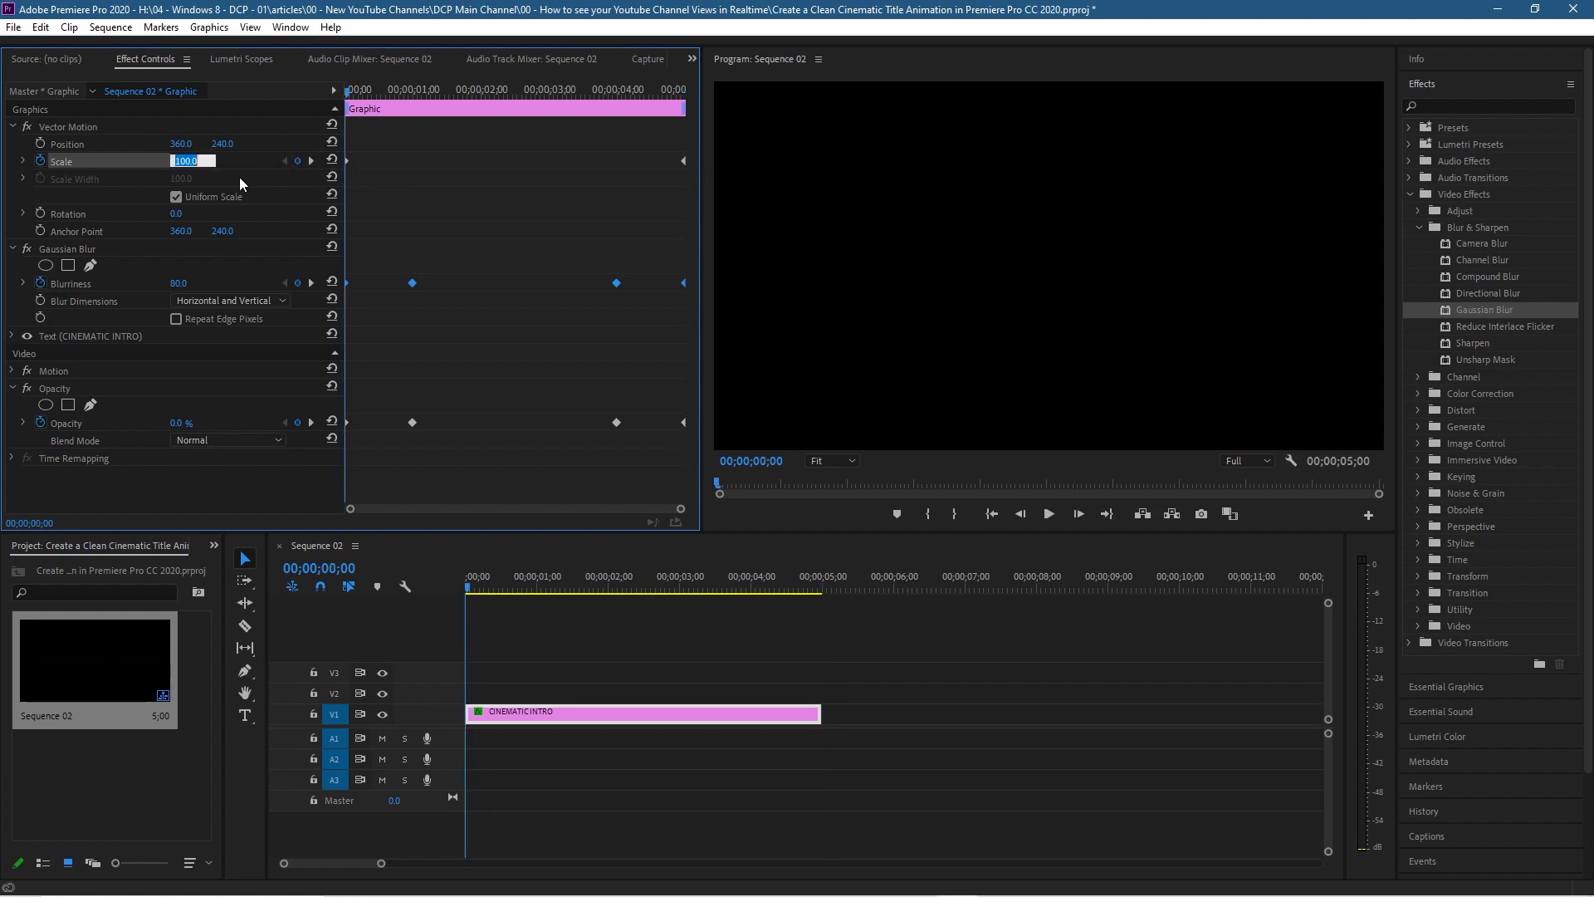
type("60")
key("Return")
left_click(1051, 515)
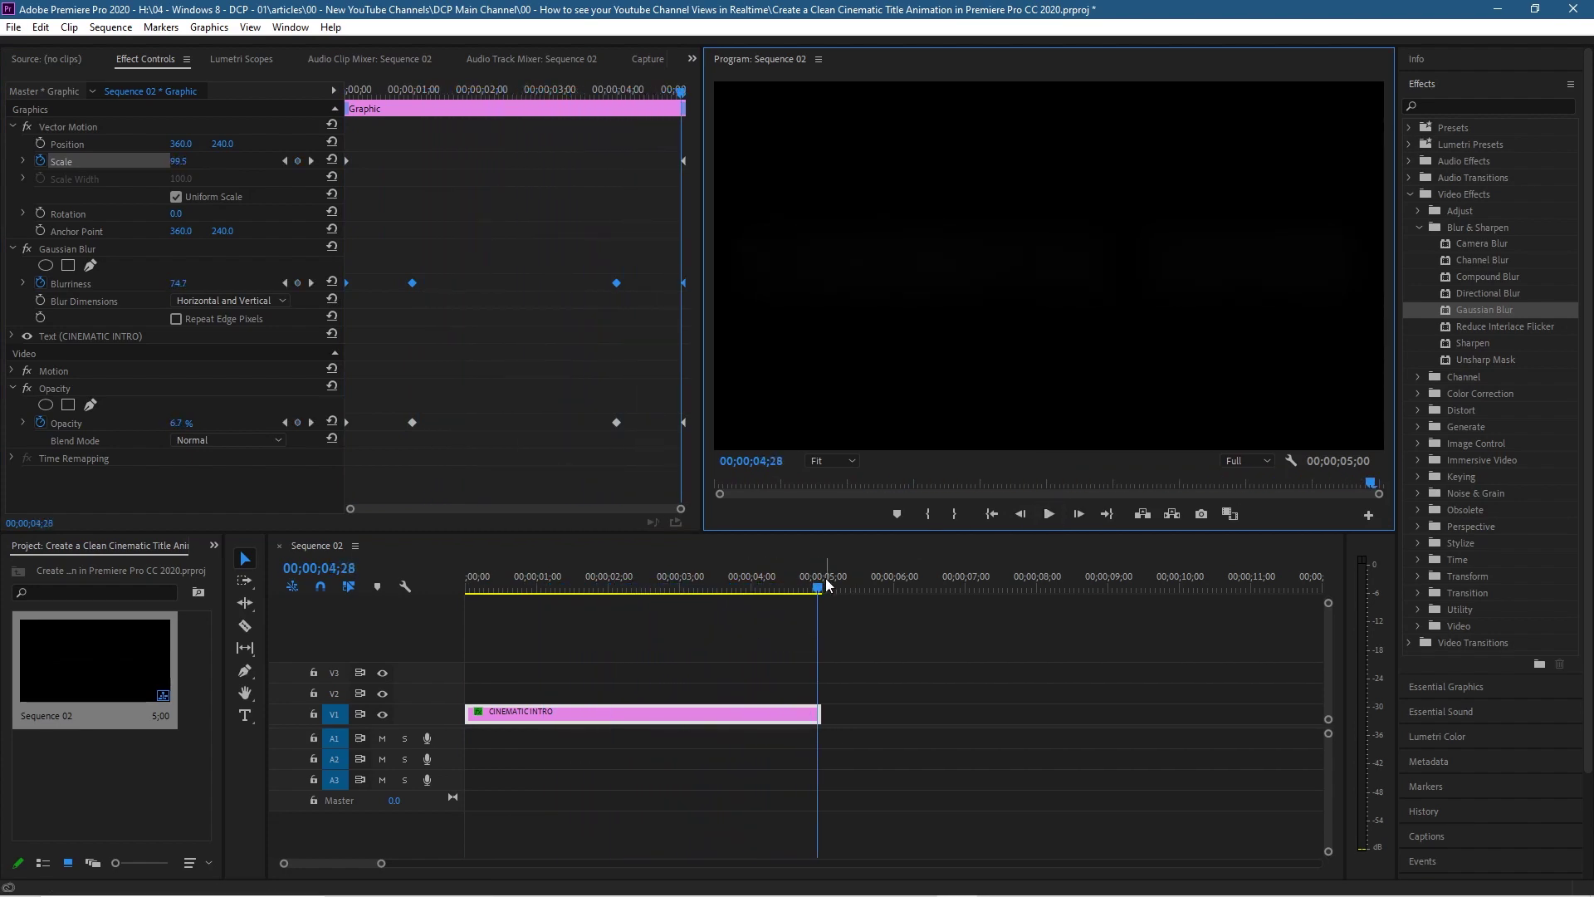
left_click_drag(820, 589, 454, 615)
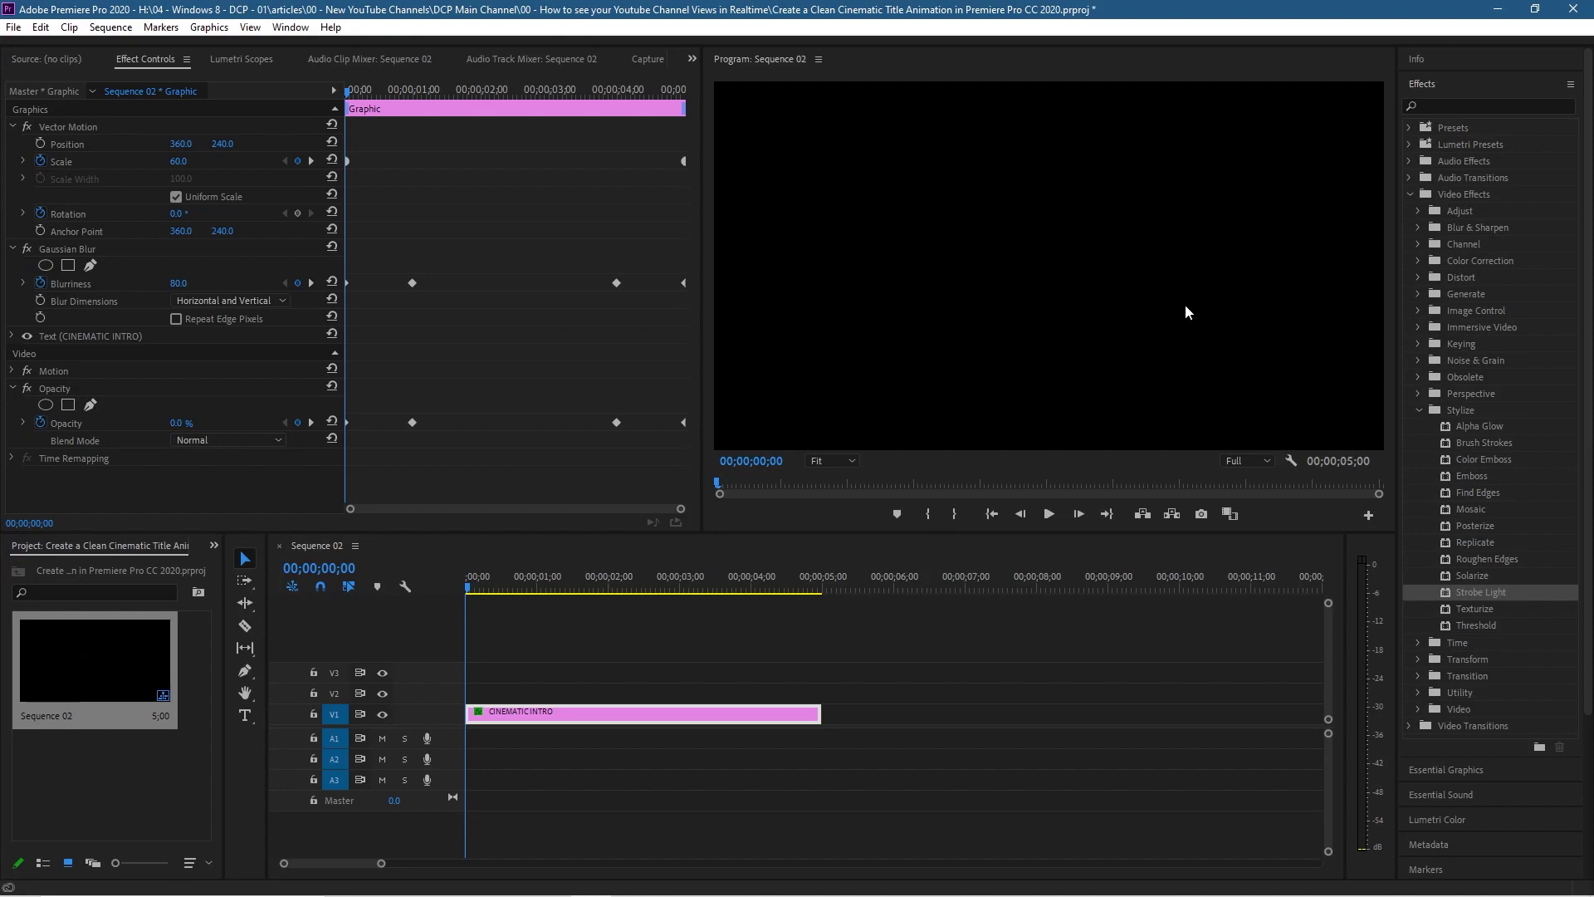
Add Vector Motion Rotation keyframes at 0 and 1 second on the title clip, with Rotation set to 5° at the first
left_click(599, 710)
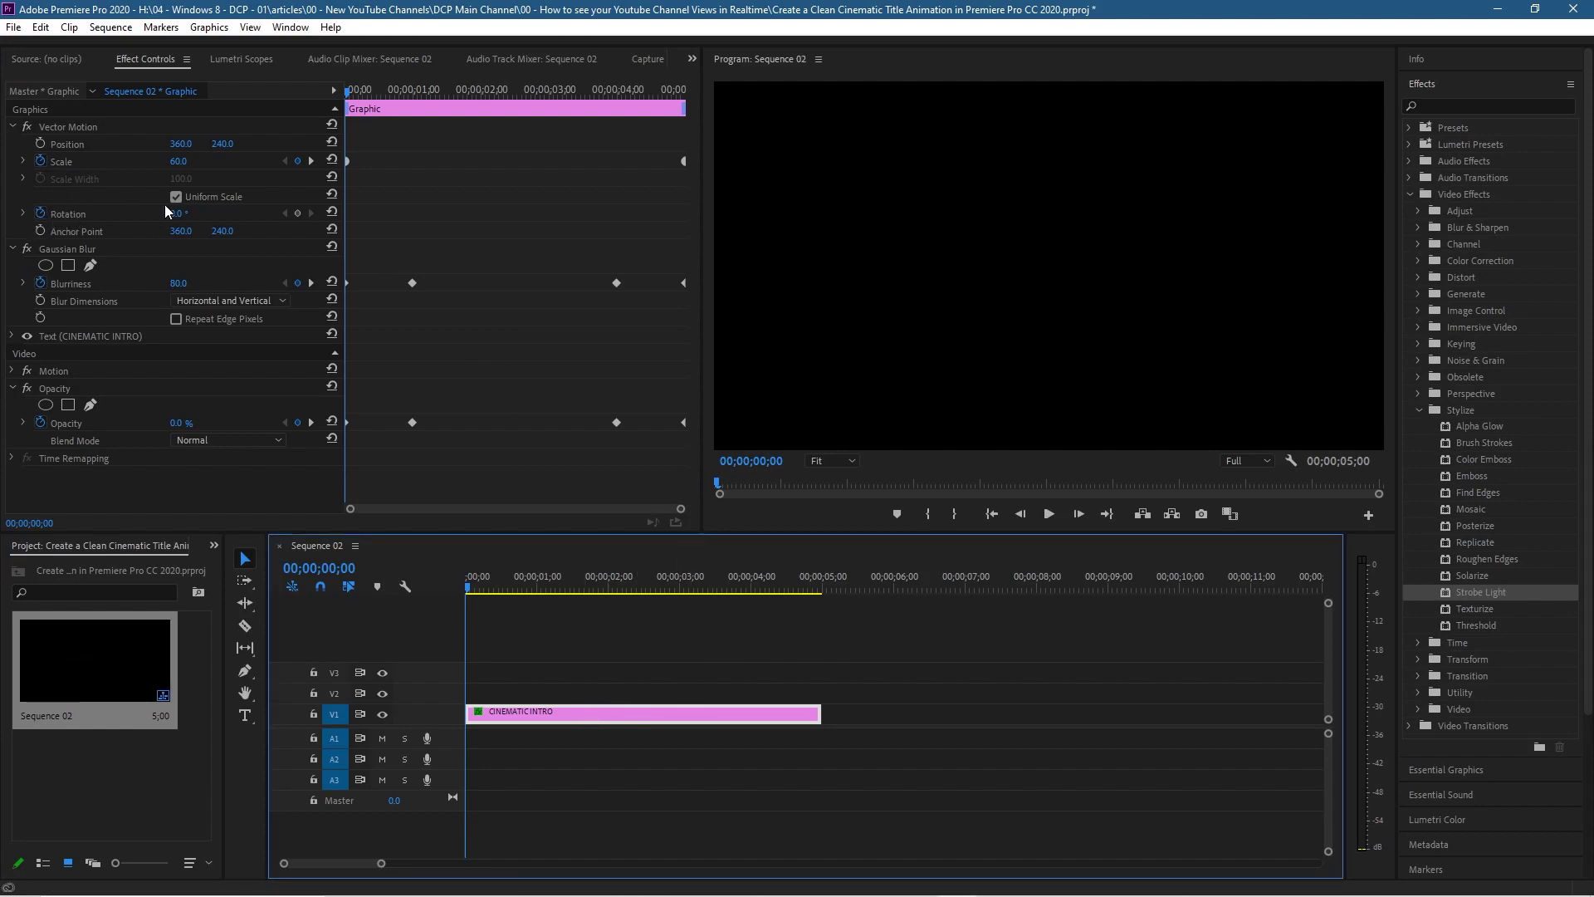
left_click(298, 213)
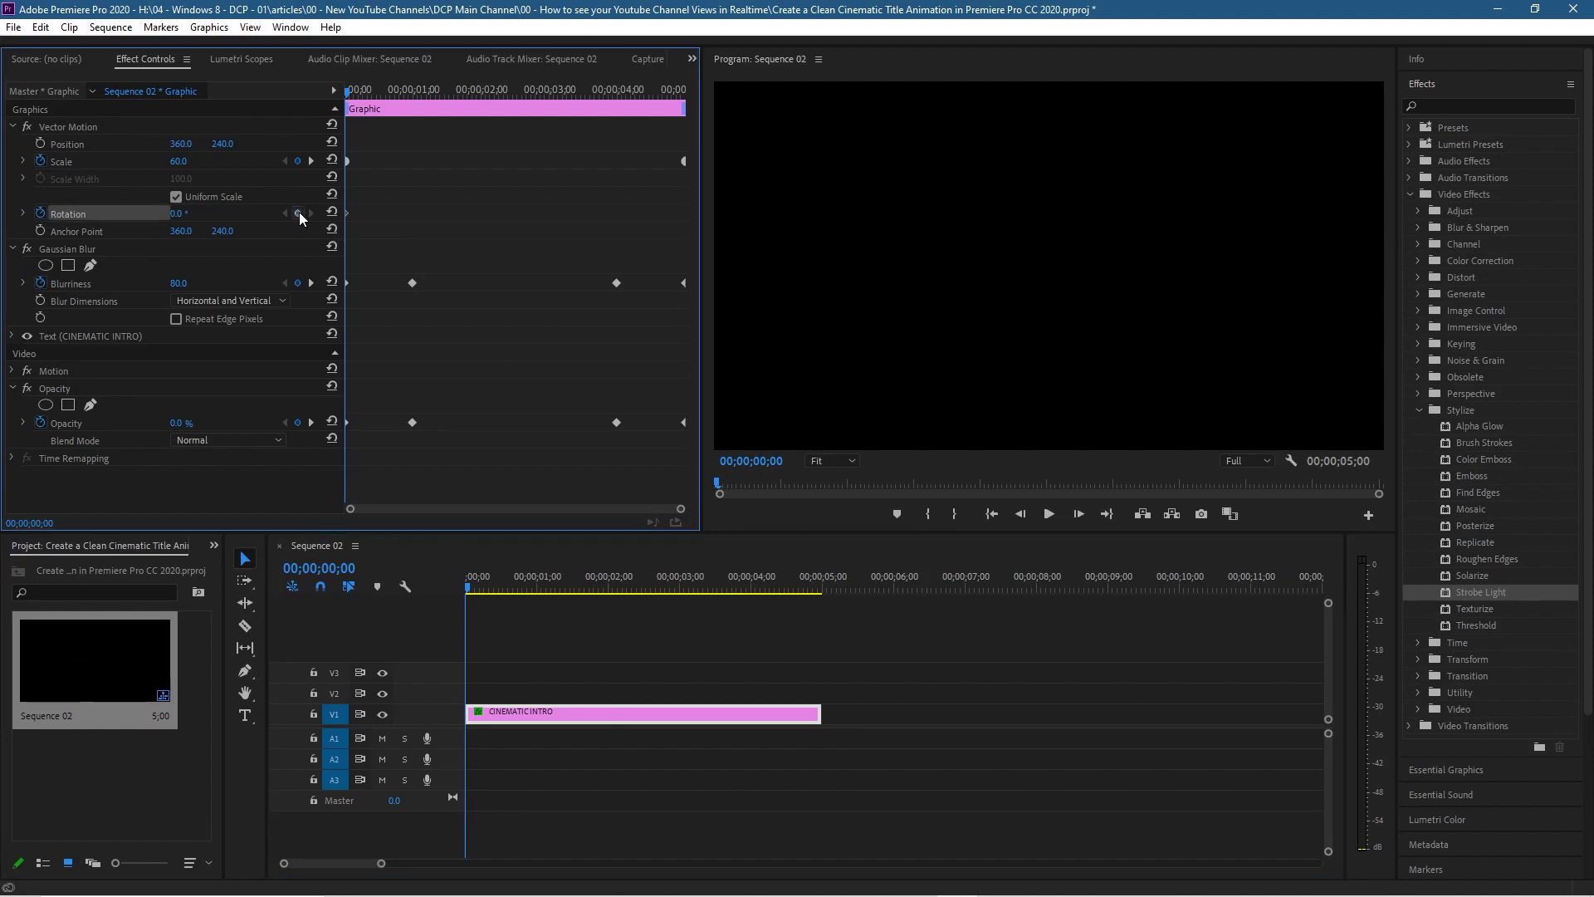
left_click(309, 283)
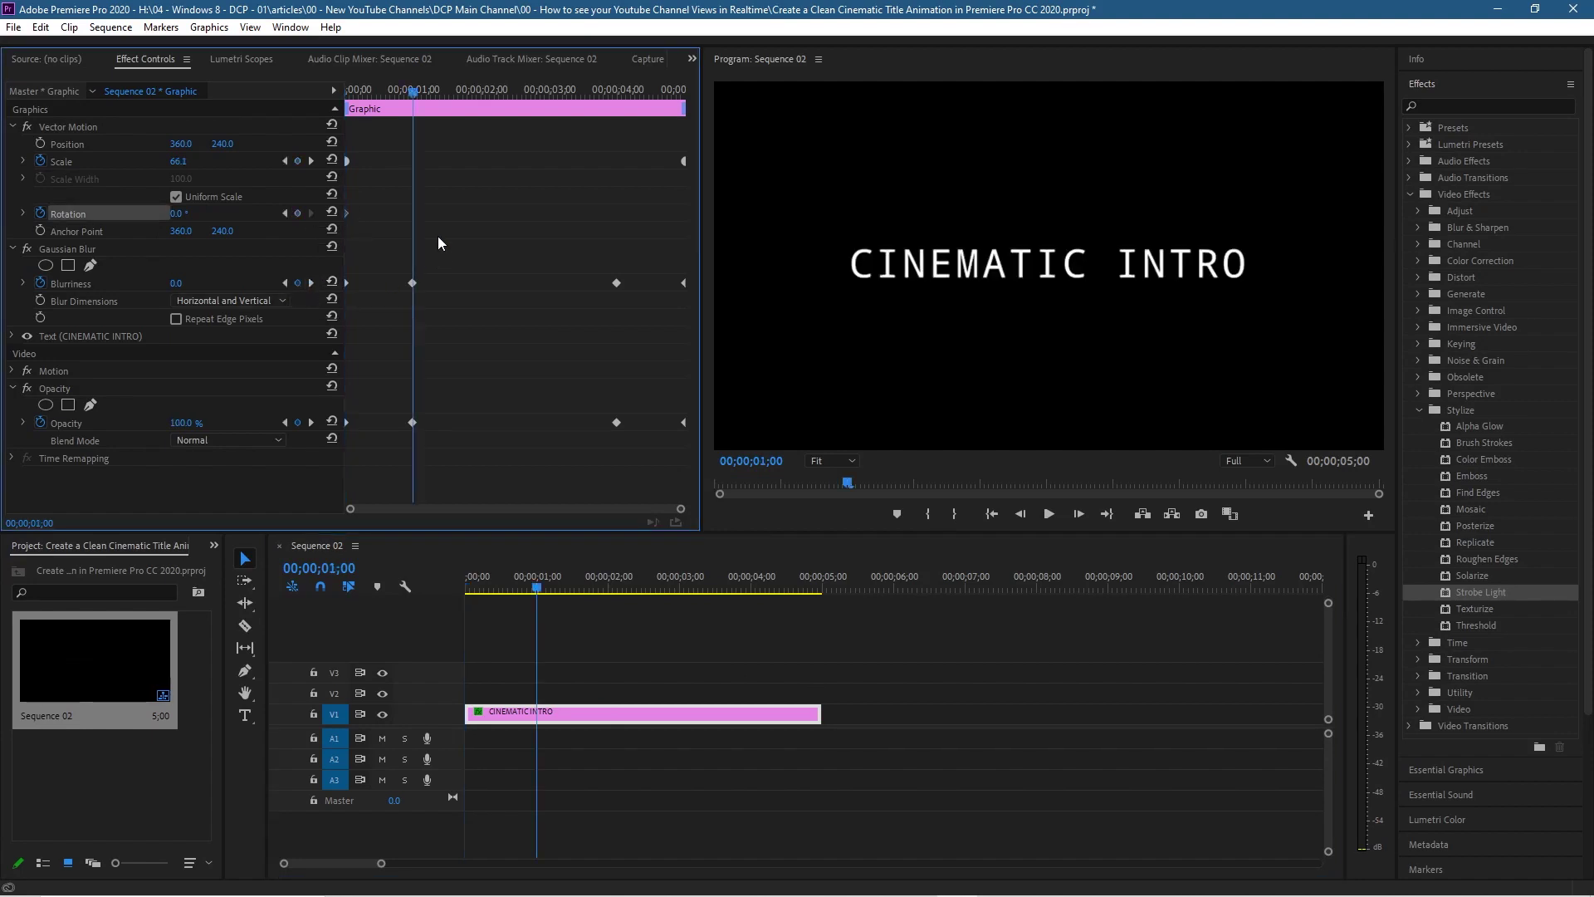
left_click(298, 213)
left_click(284, 213)
left_click(178, 213)
type("5")
key("Return")
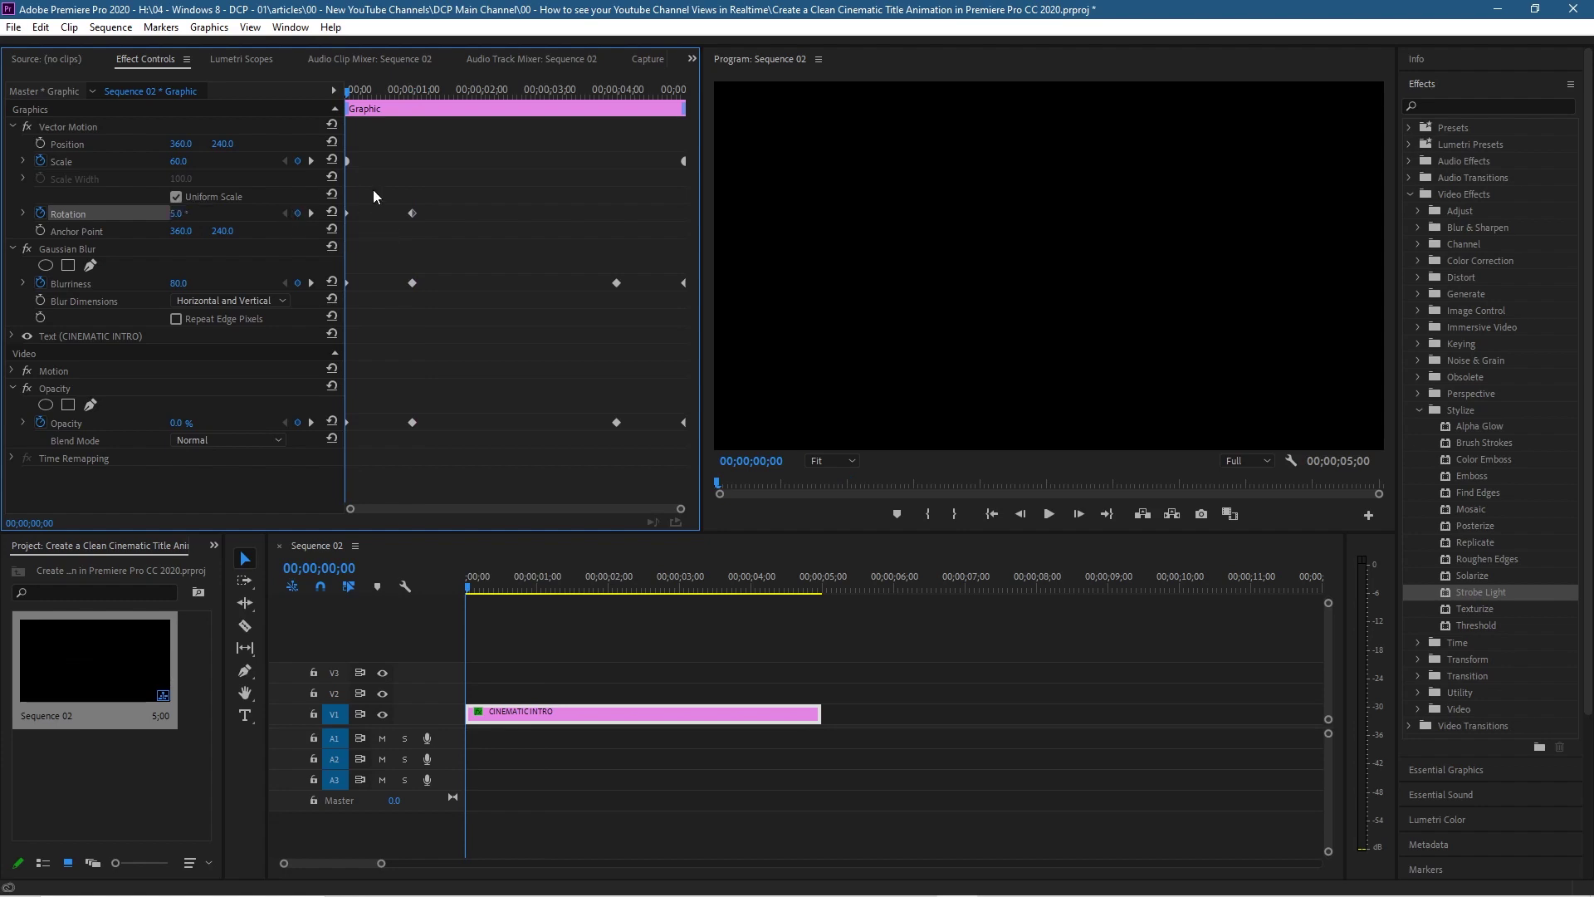
Play back the title animation to review the rotation during the fade-in
left_click(1048, 513)
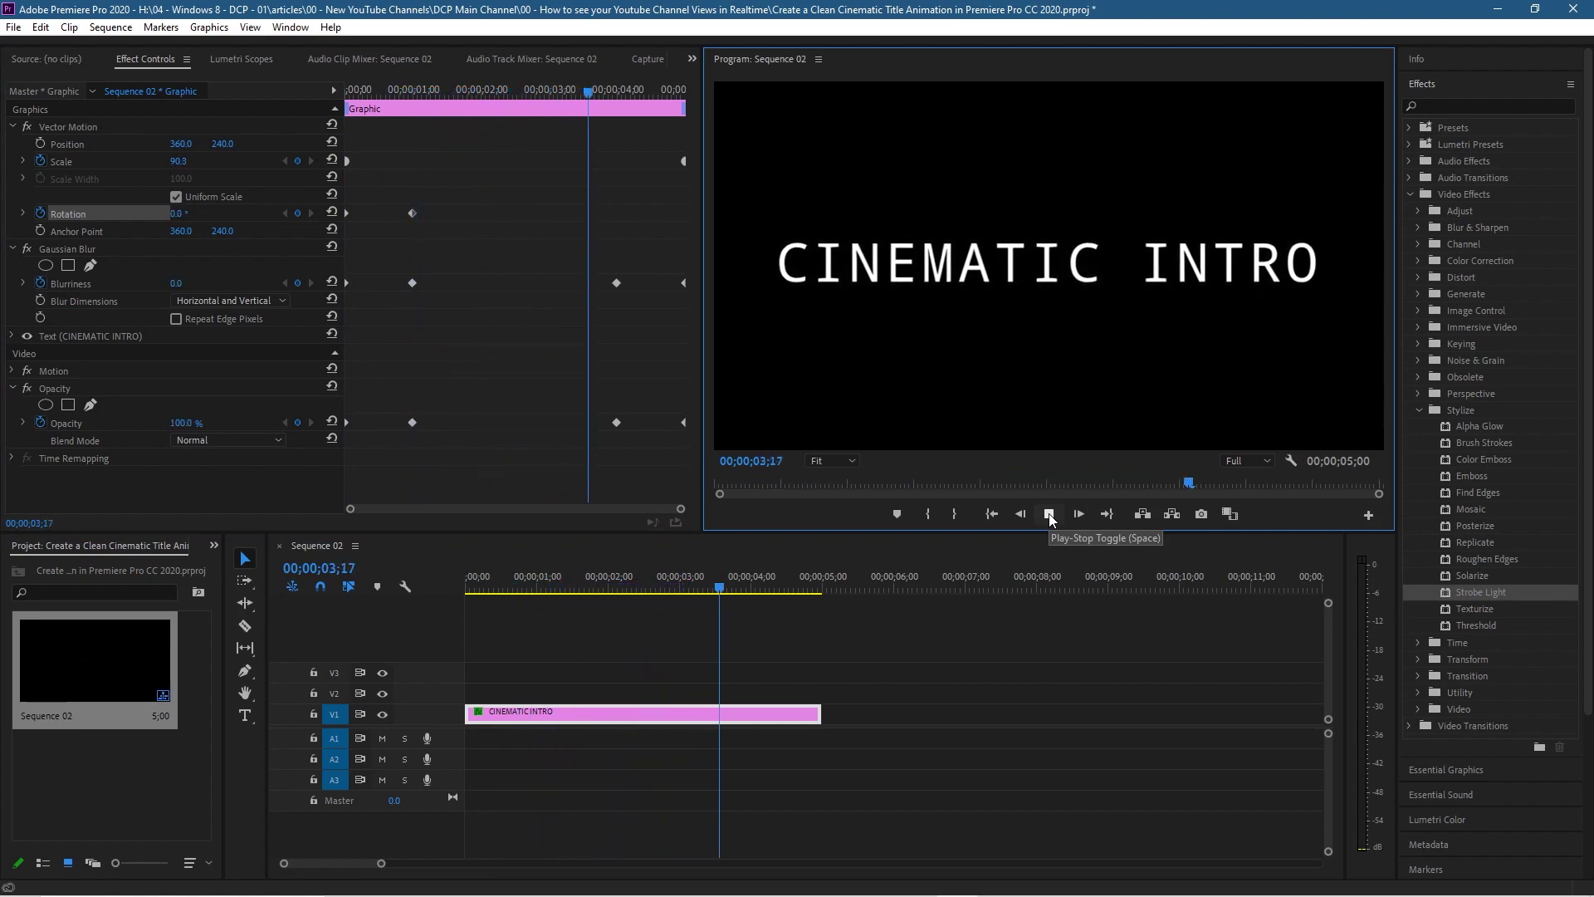
left_click(1049, 513)
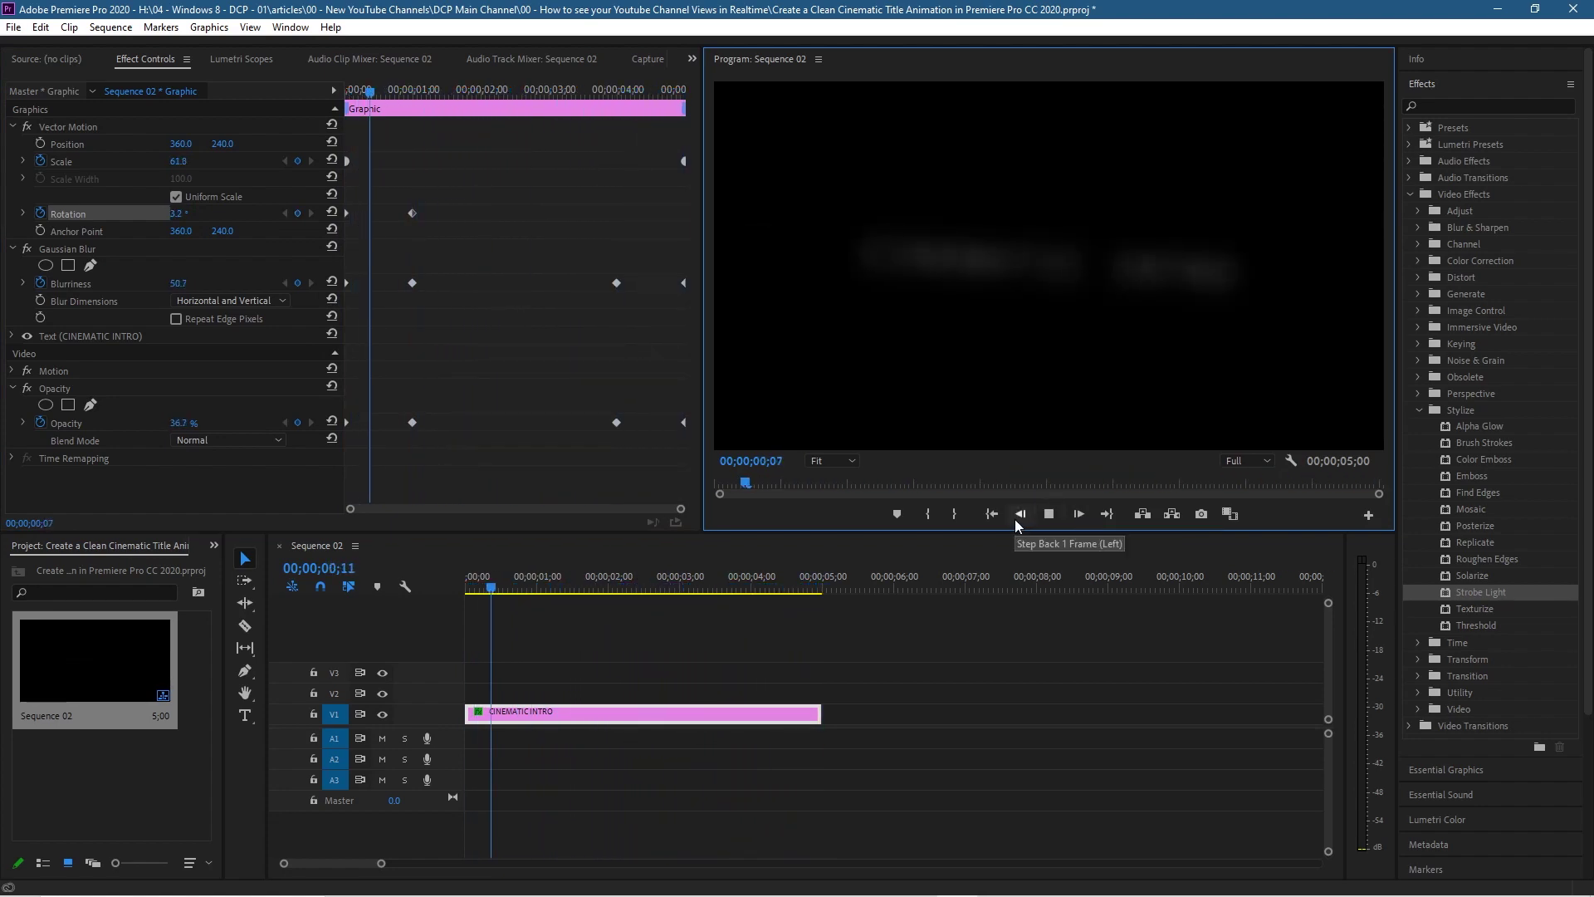
left_click(1049, 514)
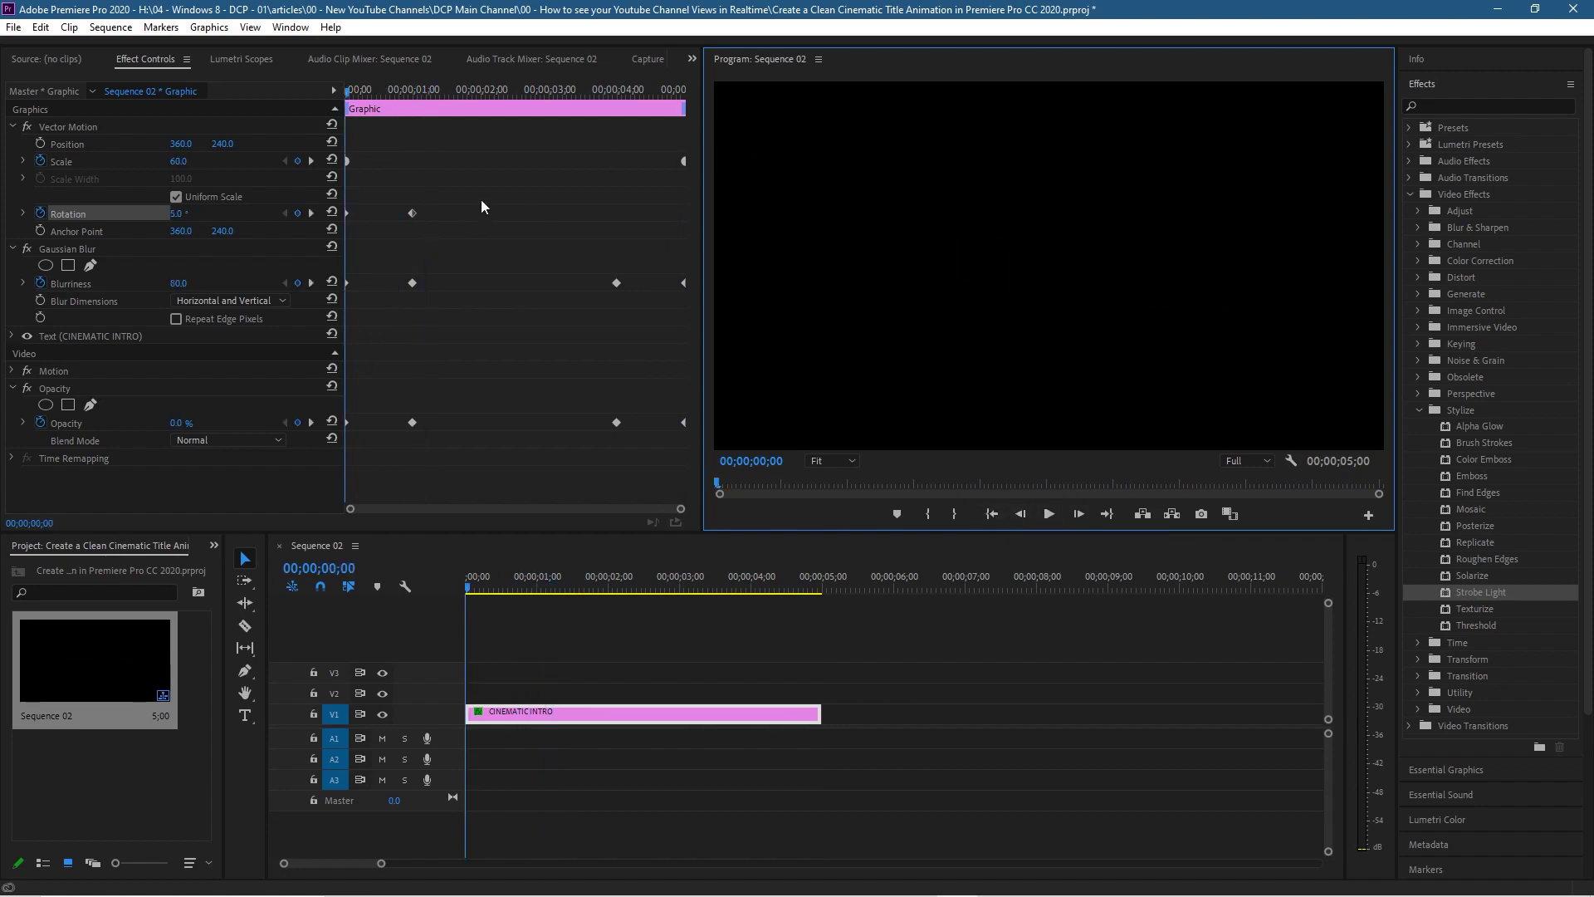
Switch both Scale keyframes to Linear interpolation and return them to Auto Bezier
left_click(684, 171)
left_click(61, 163)
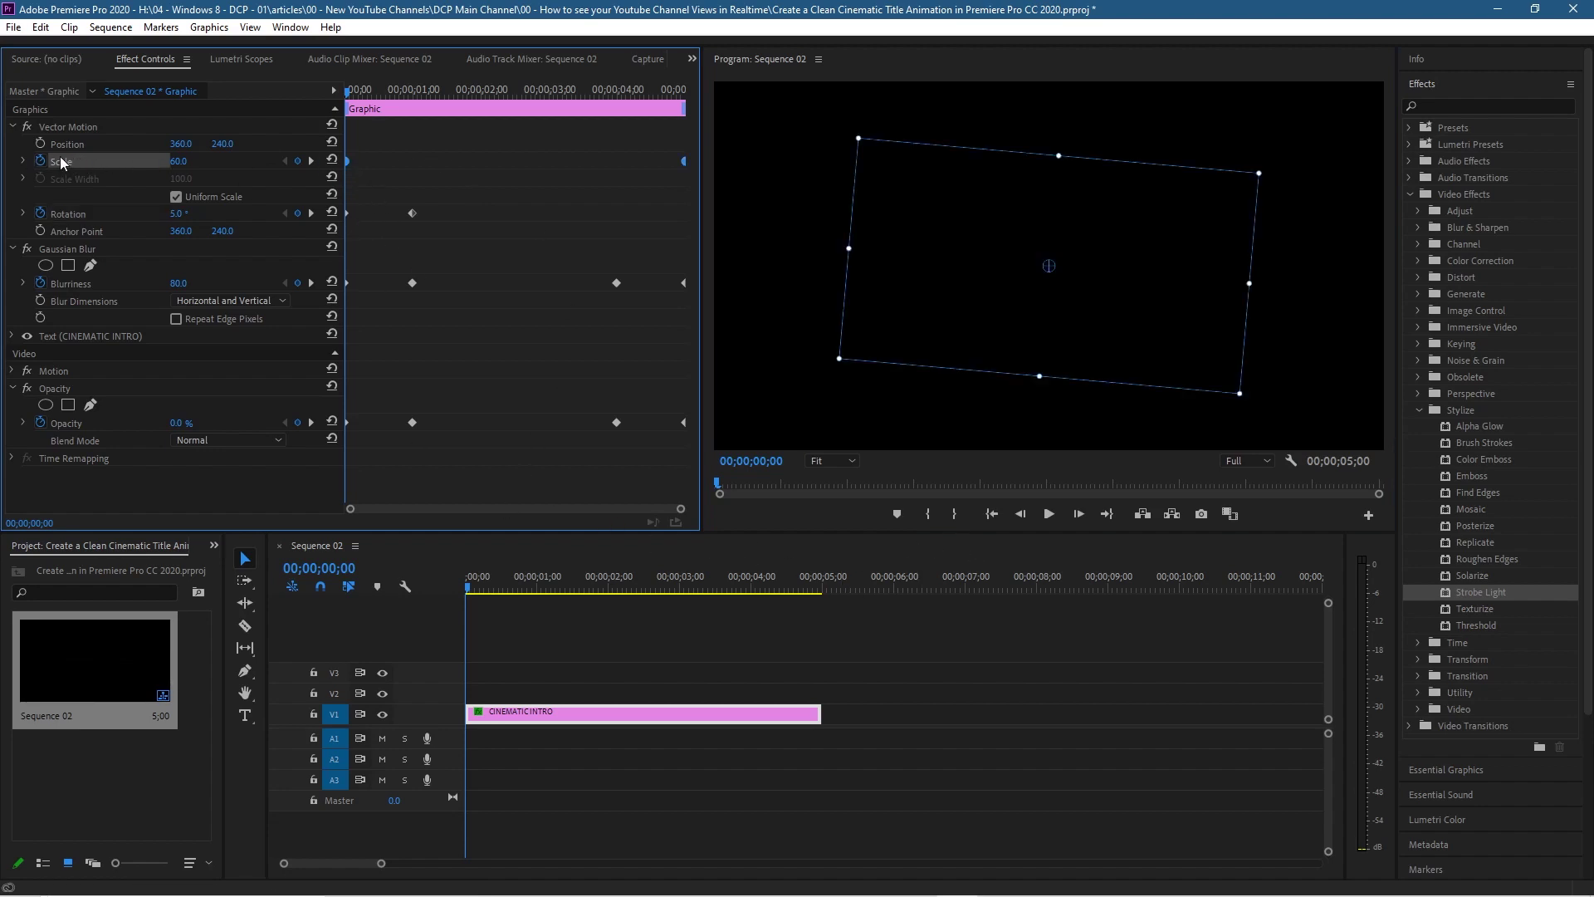
right_click(684, 160)
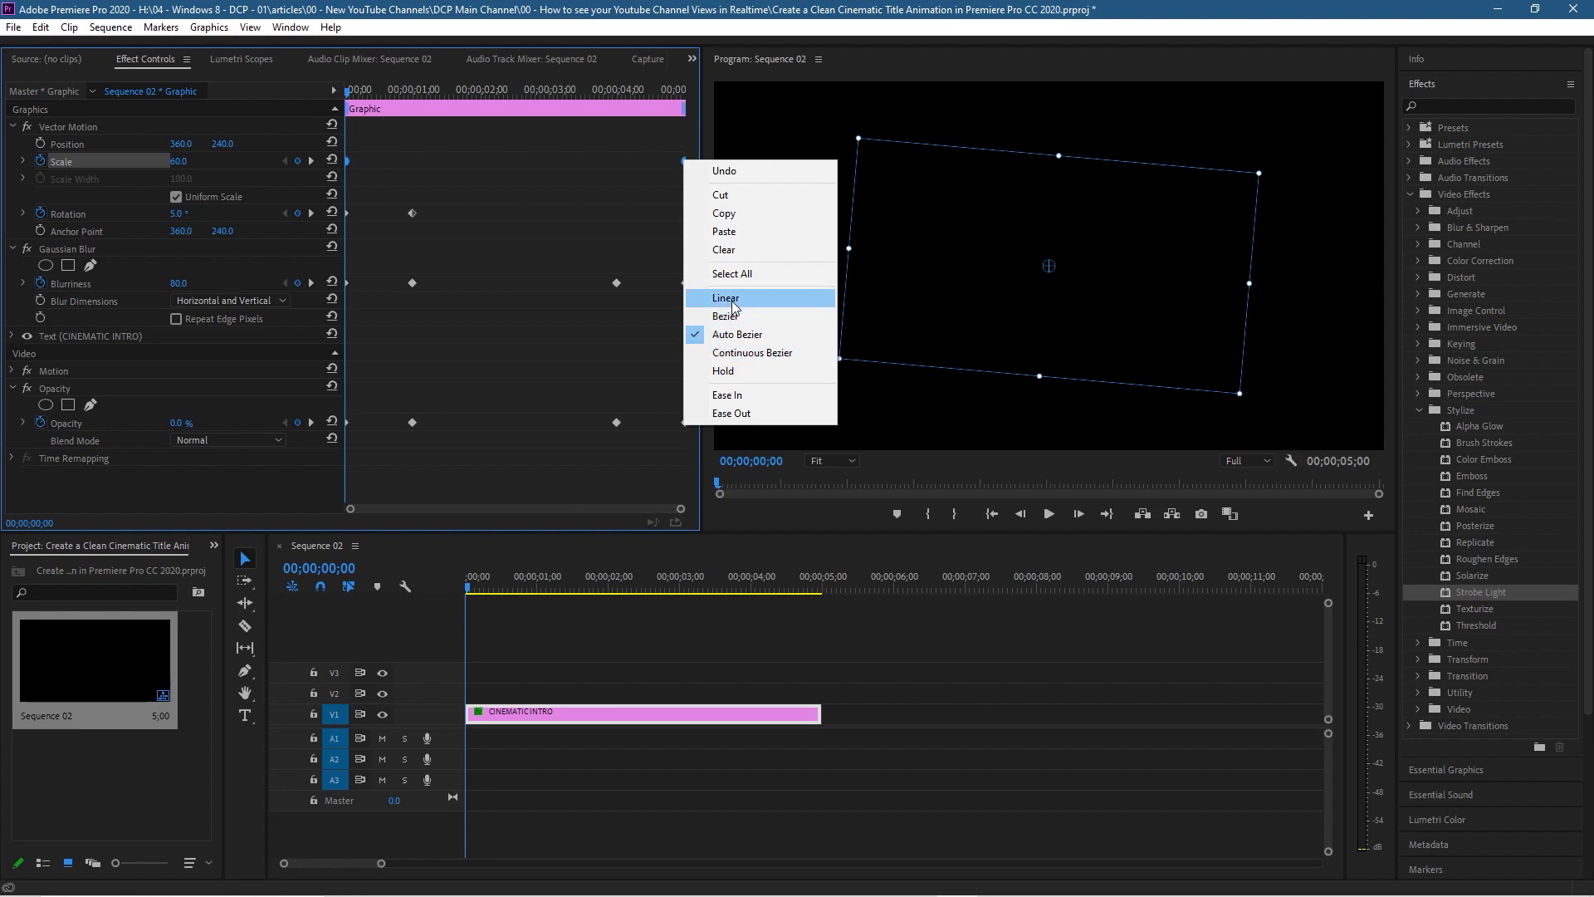
left_click(731, 297)
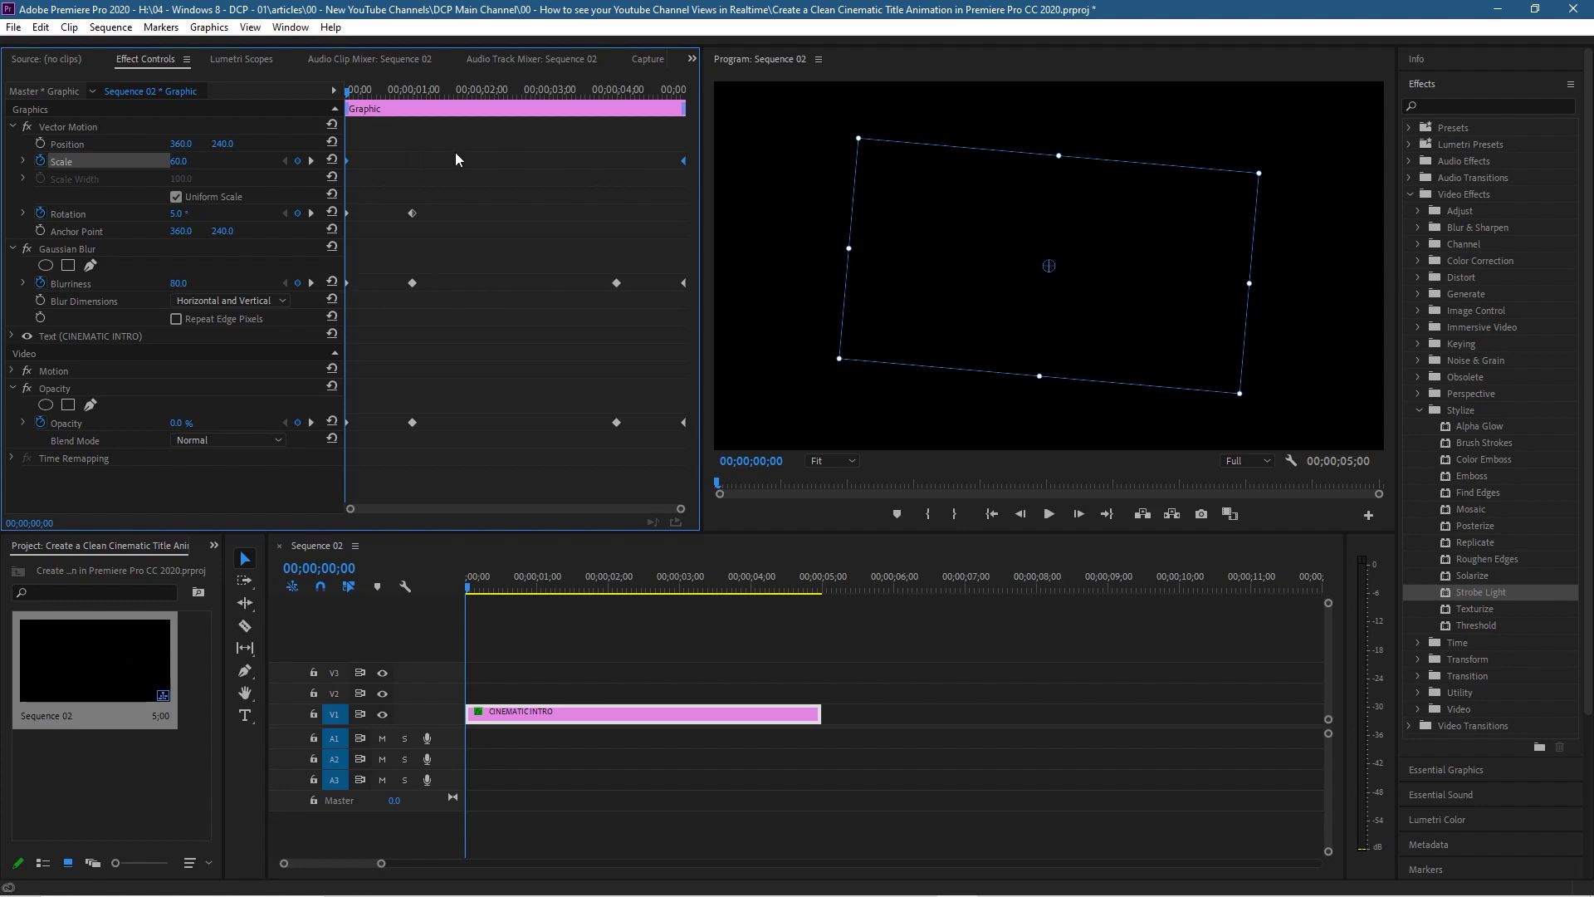
right_click(684, 160)
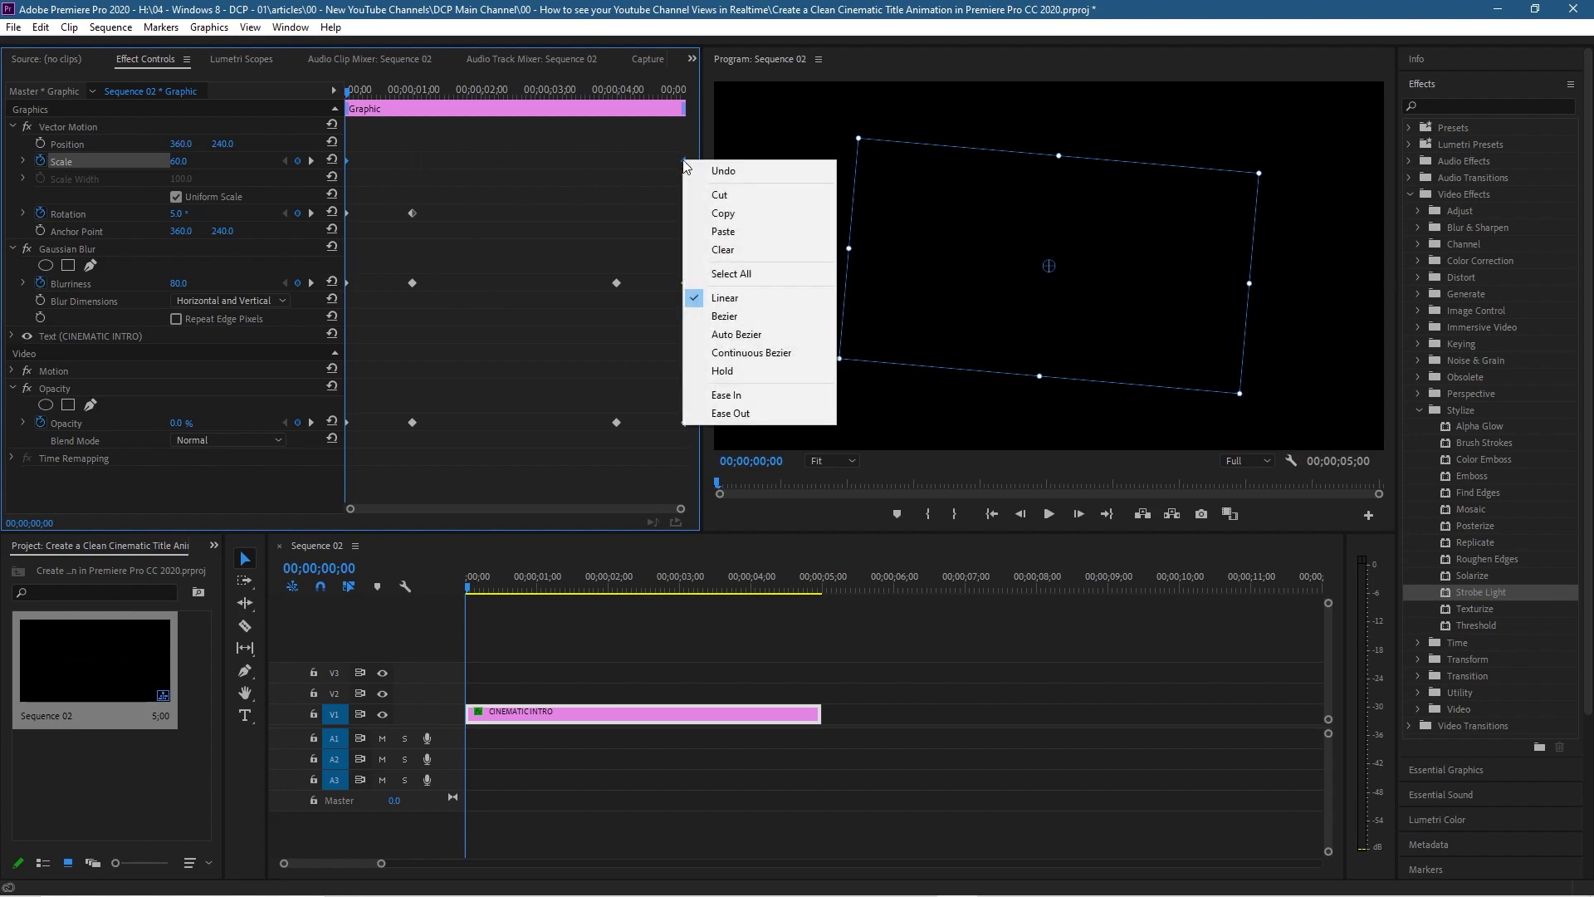
left_click(755, 336)
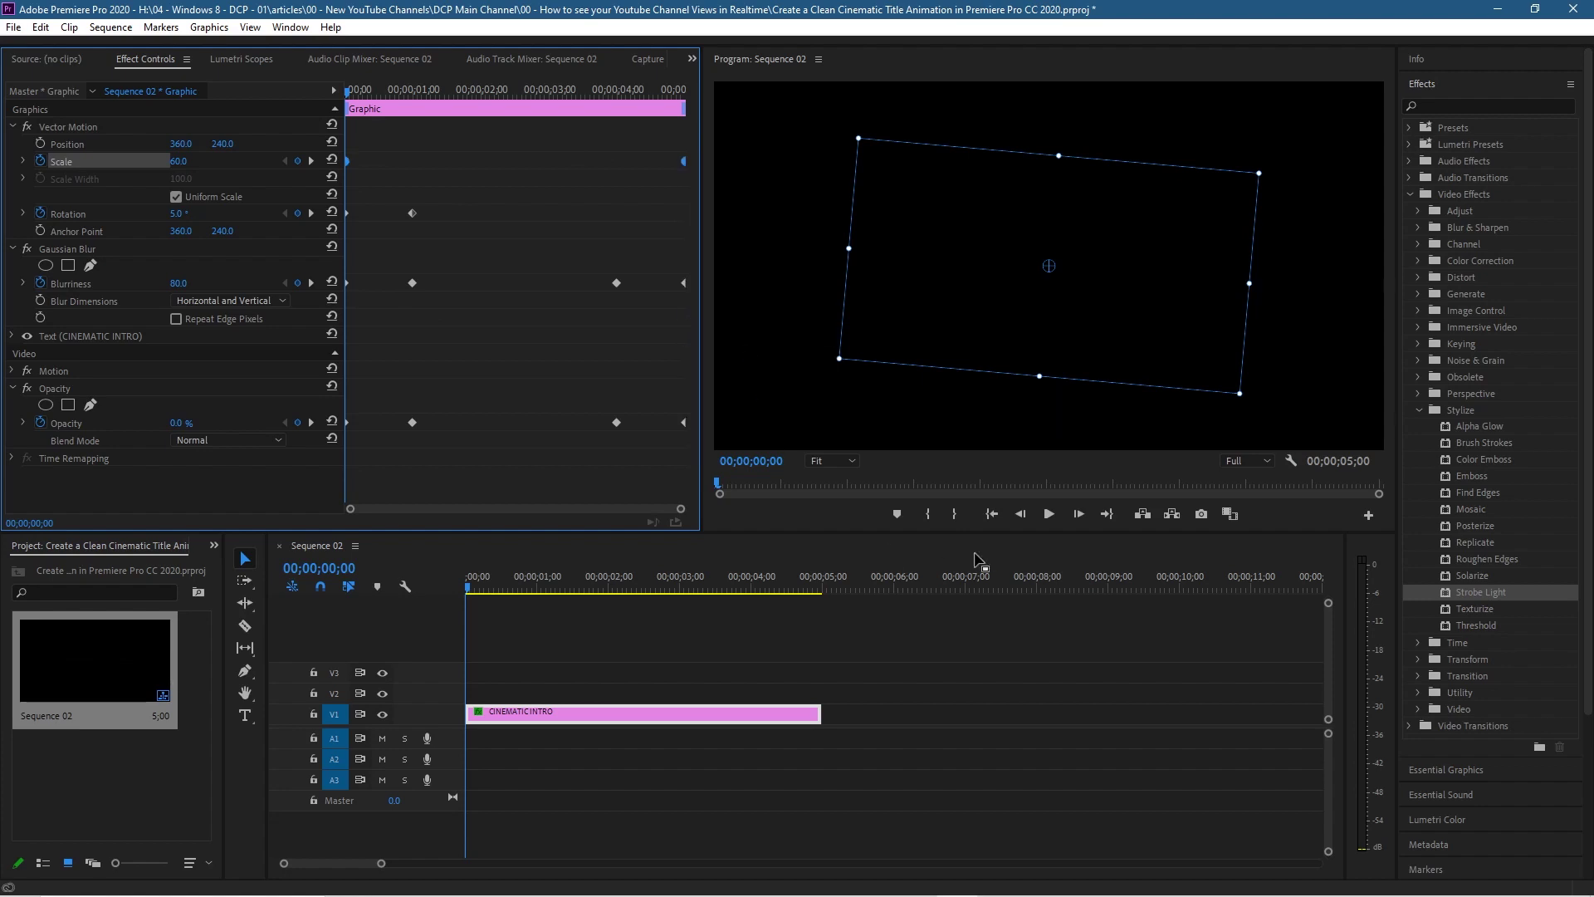
Play the whole title animation once and return to the start of the sequence
left_click(1051, 516)
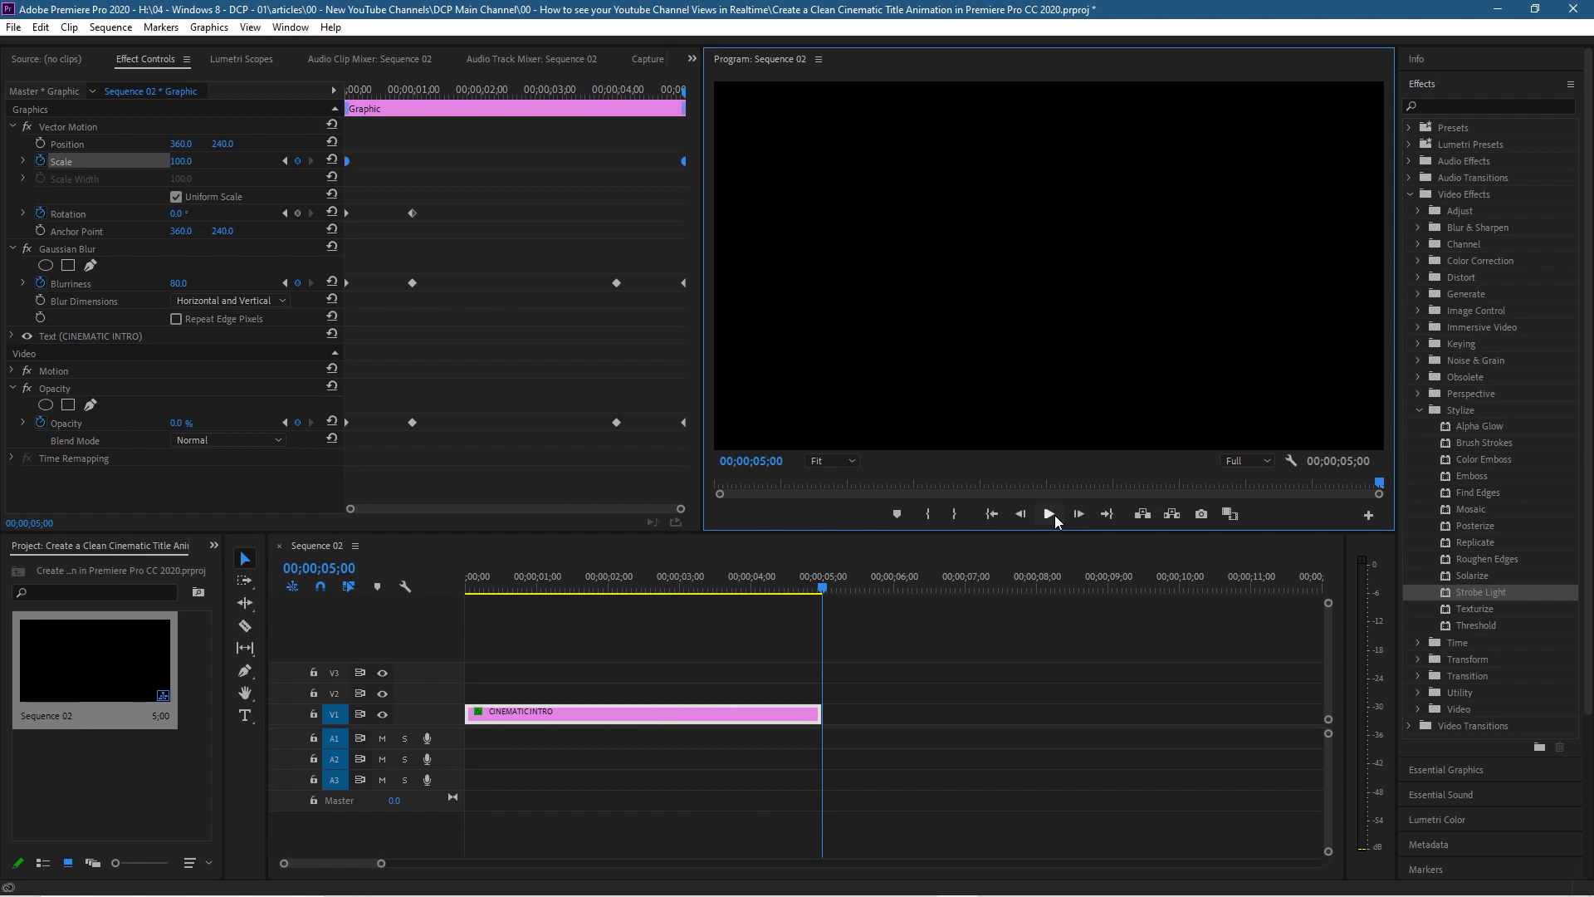
left_click(332, 85)
key("Home")
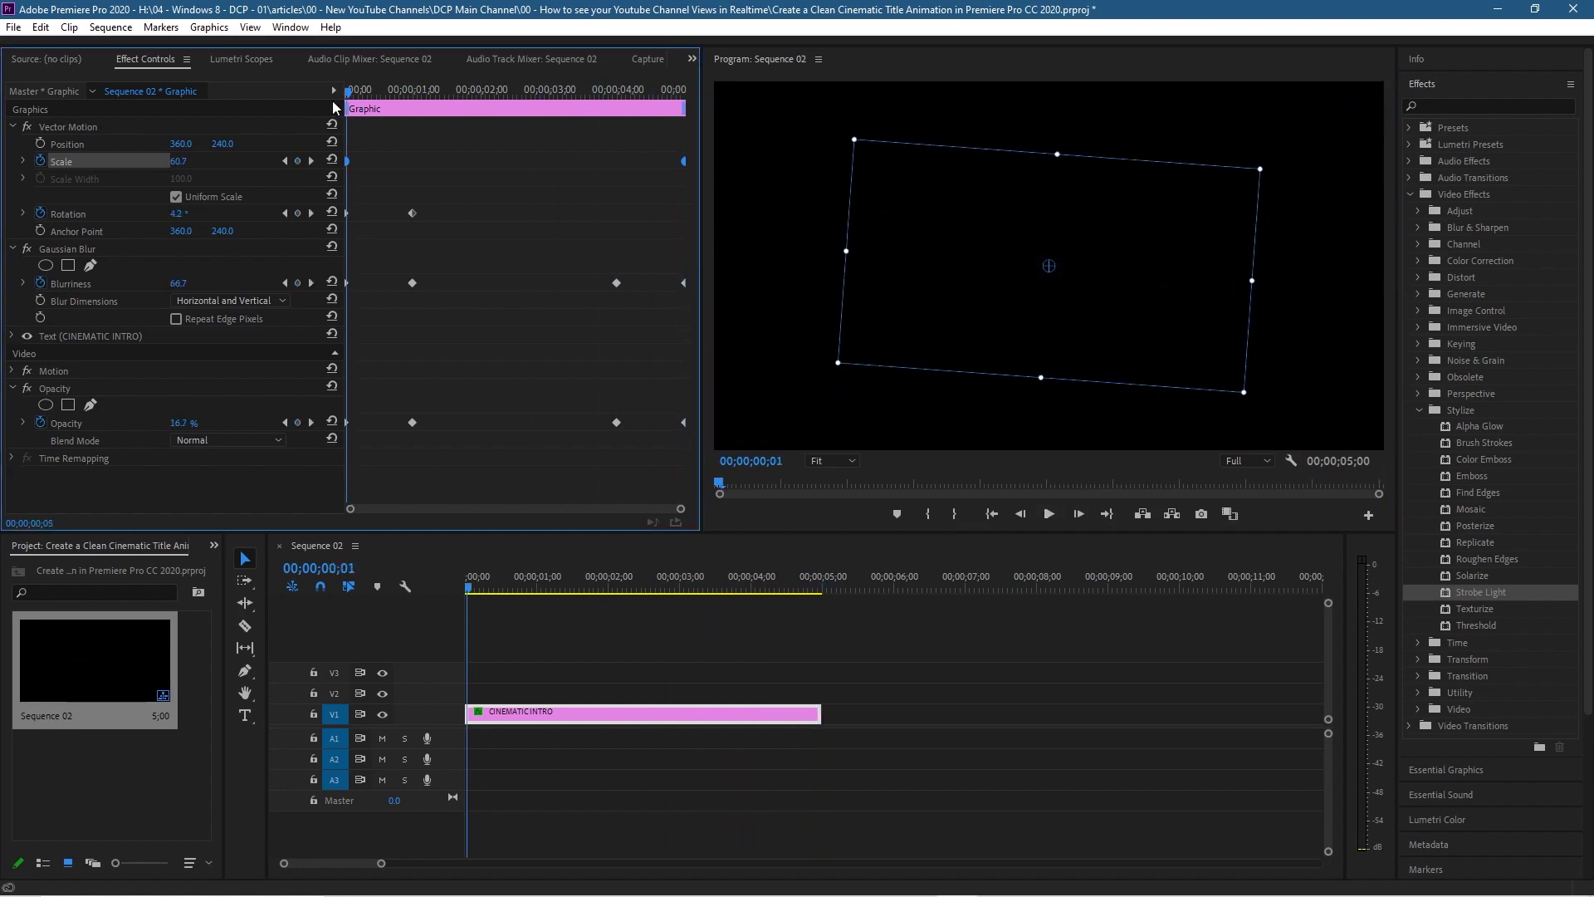
left_click_drag(391, 89, 341, 125)
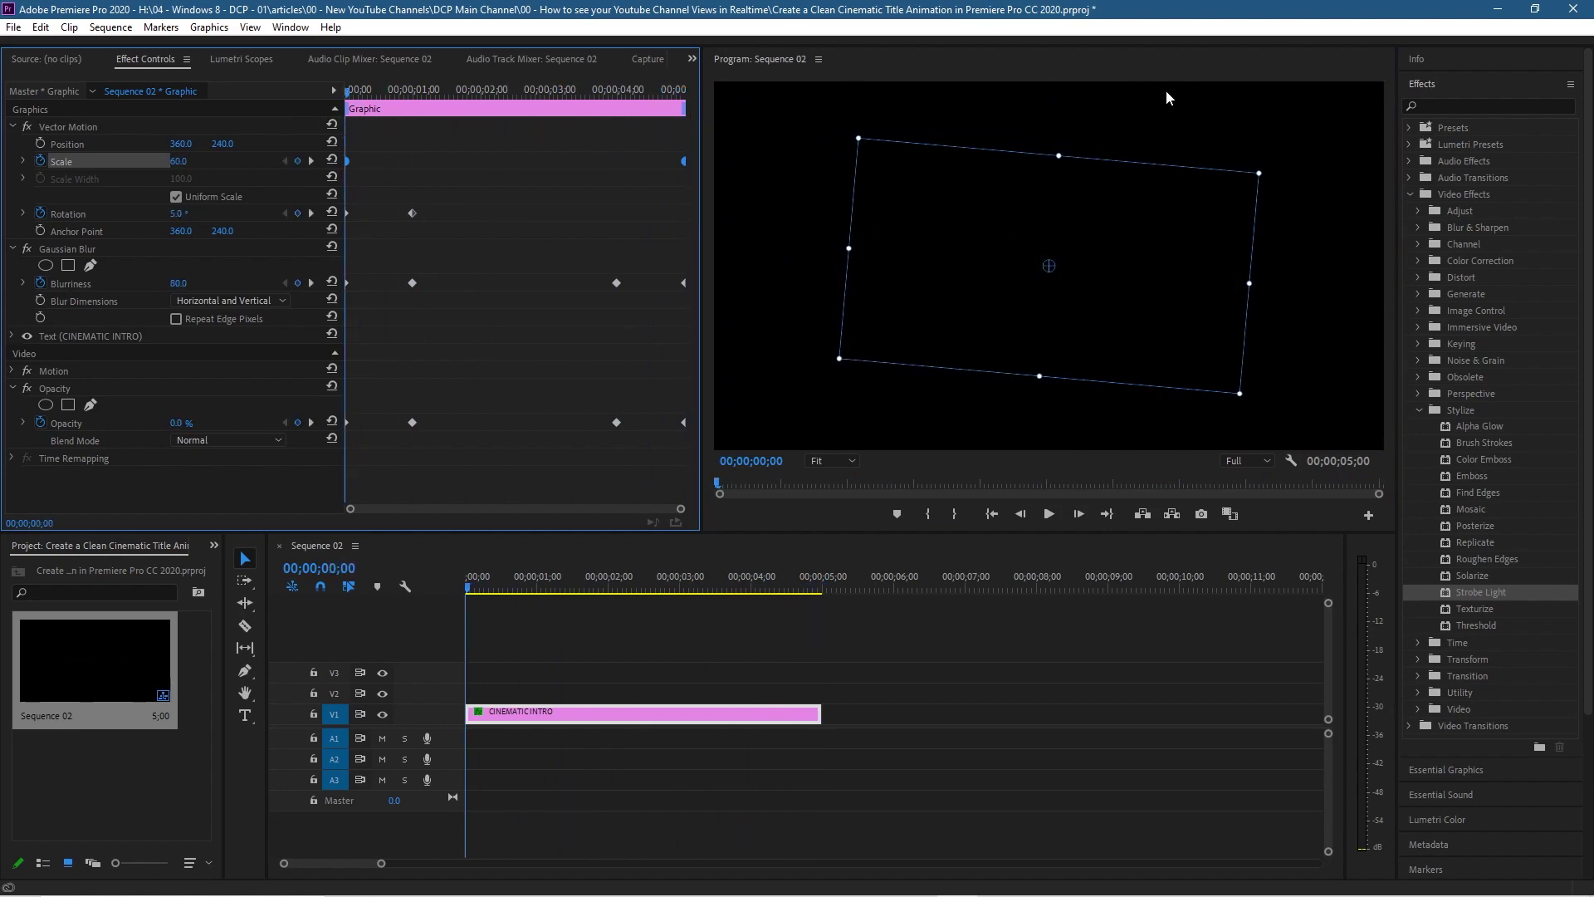
left_click(13, 26)
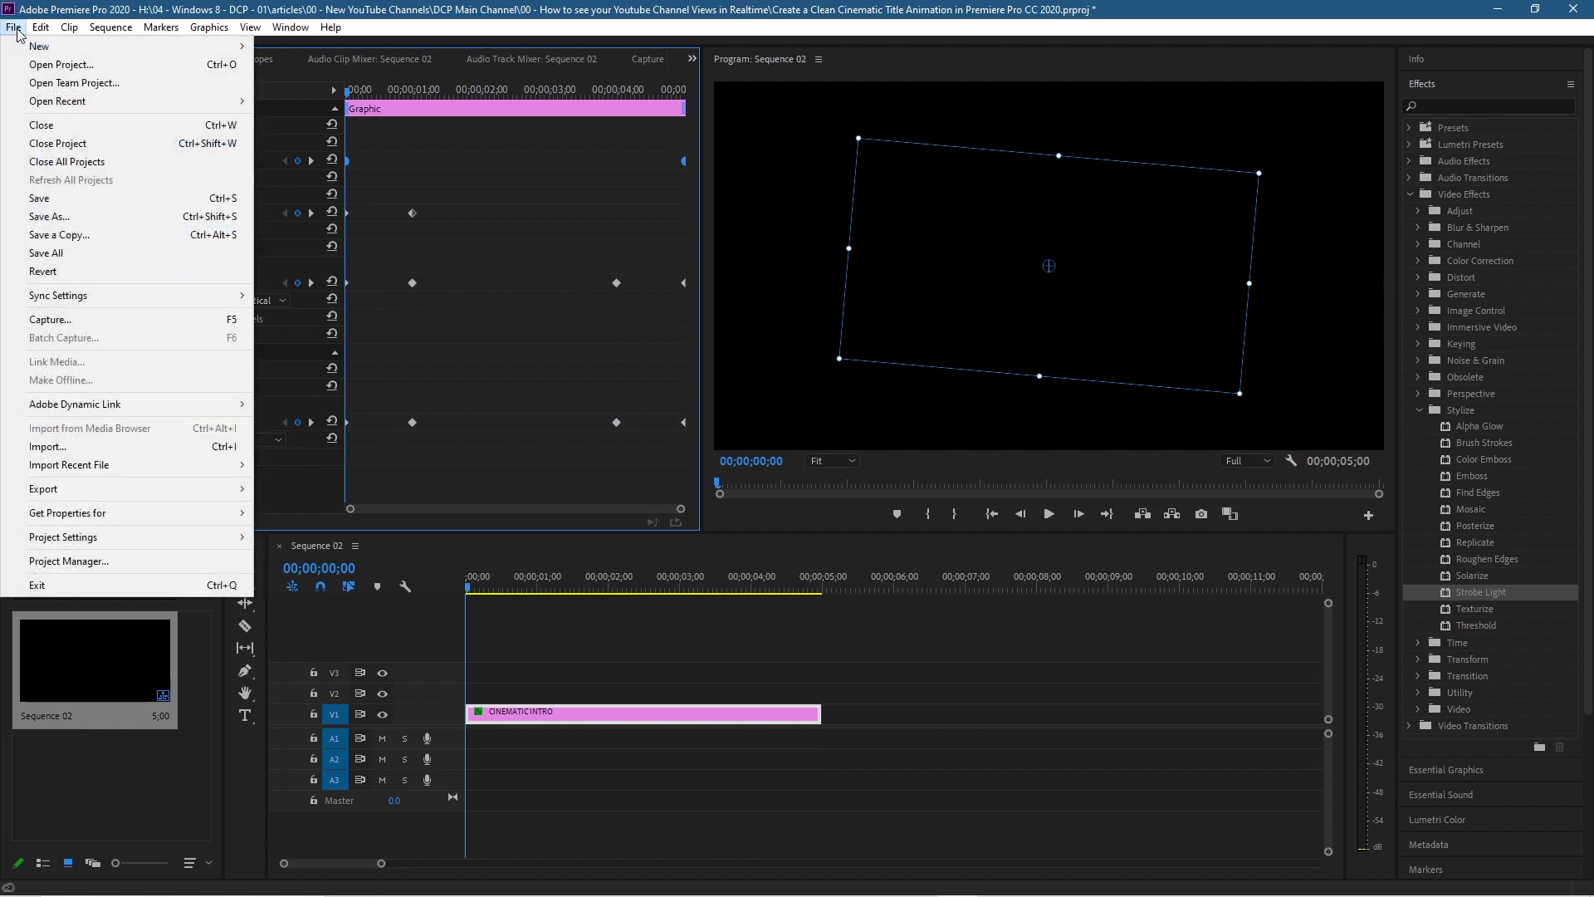
left_click(49, 216)
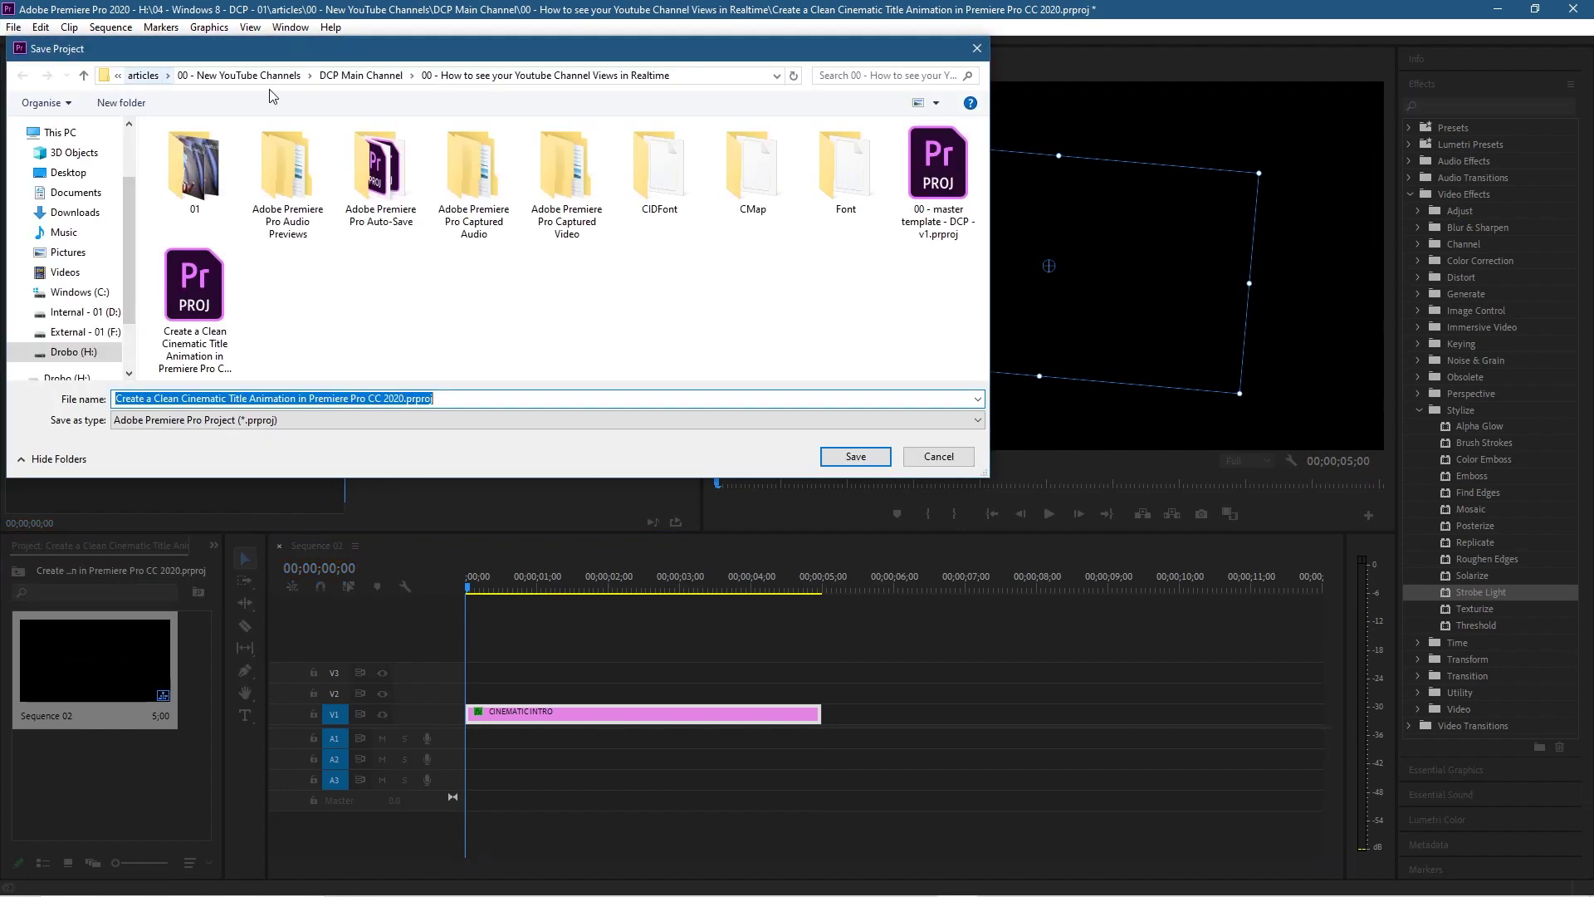
key("Escape")
Save the project under its existing file name
left_click(13, 27)
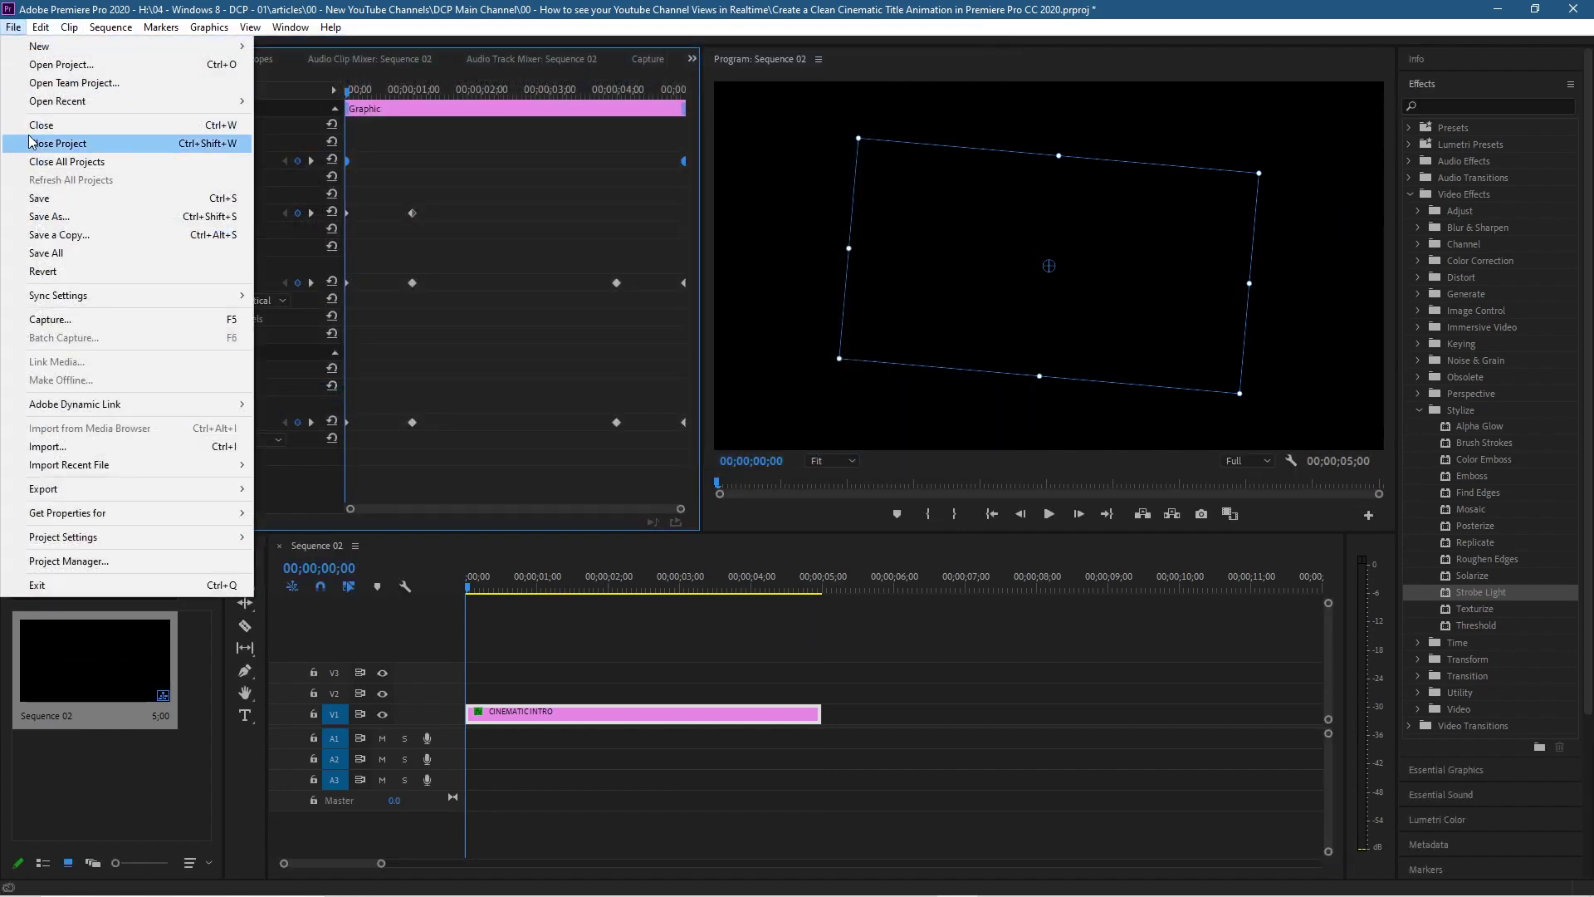
left_click(33, 197)
Import Pexels Videos 1851190.mp4 into the project from the File Explorer folder "Create a Clean Cinematic Title Animation in Premiere Pro CC 2020"
left_click(1497, 10)
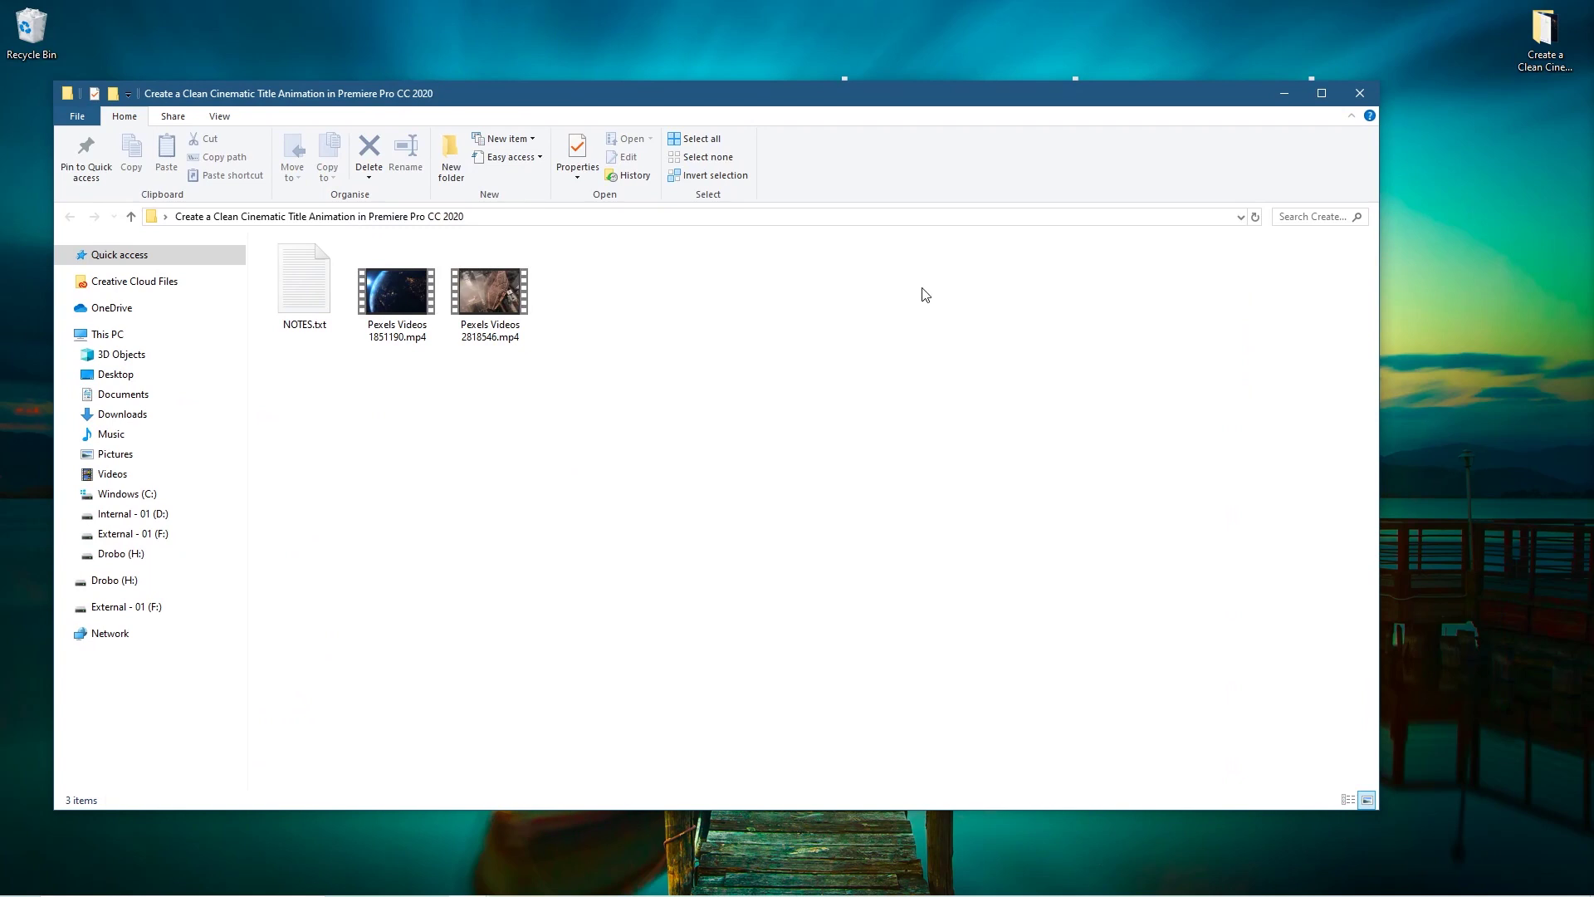
left_click(501, 303)
left_click(406, 321)
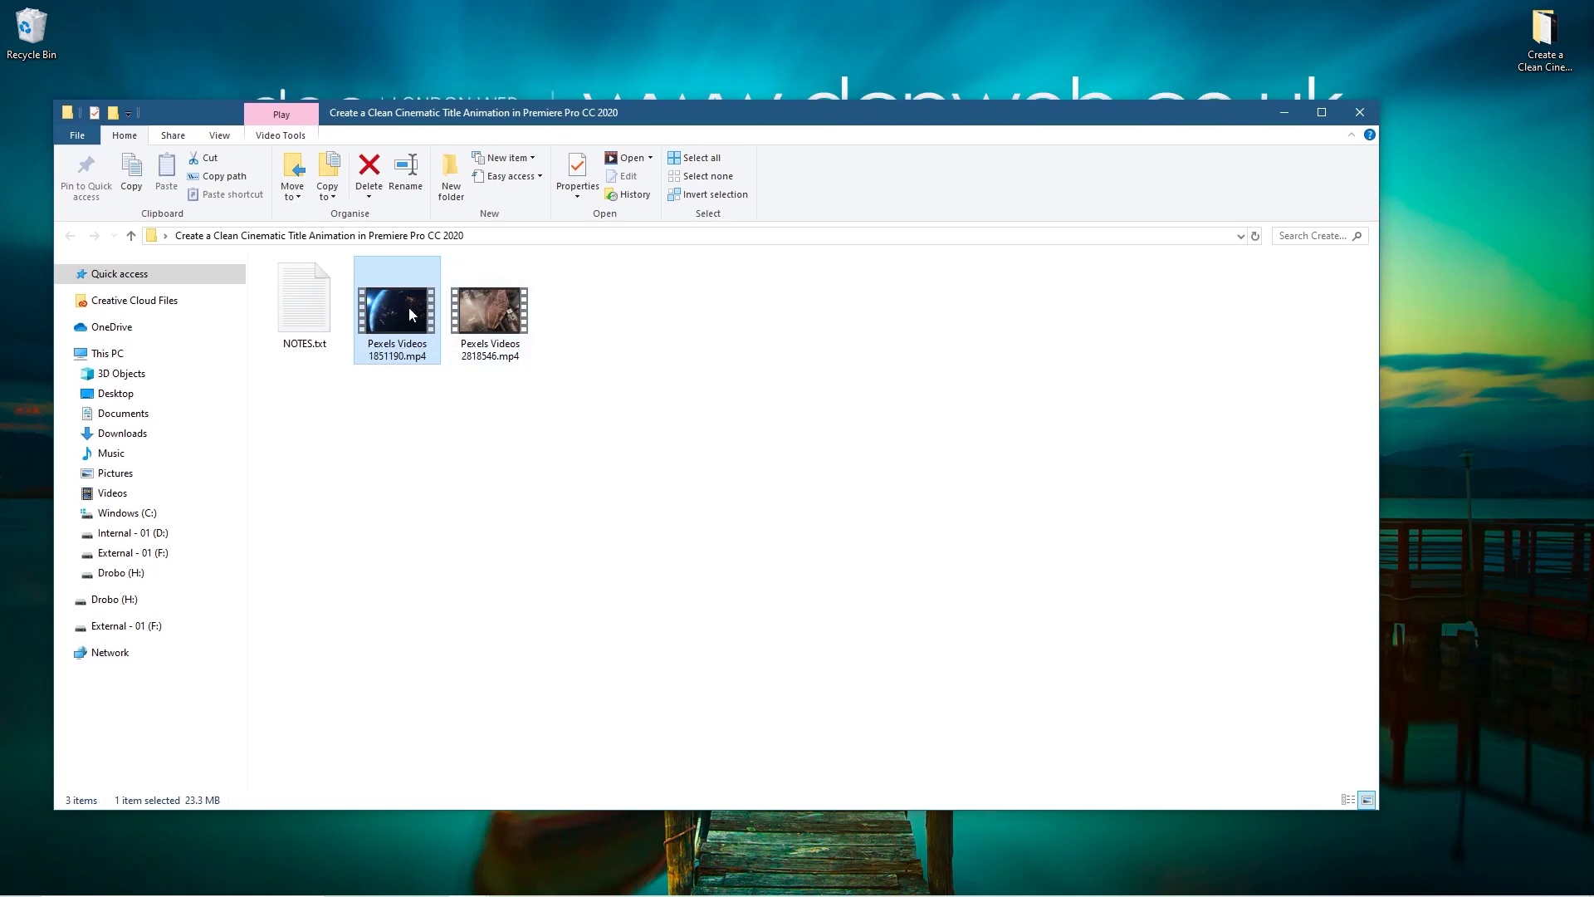
left_click_drag(731, 121, 1411, 126)
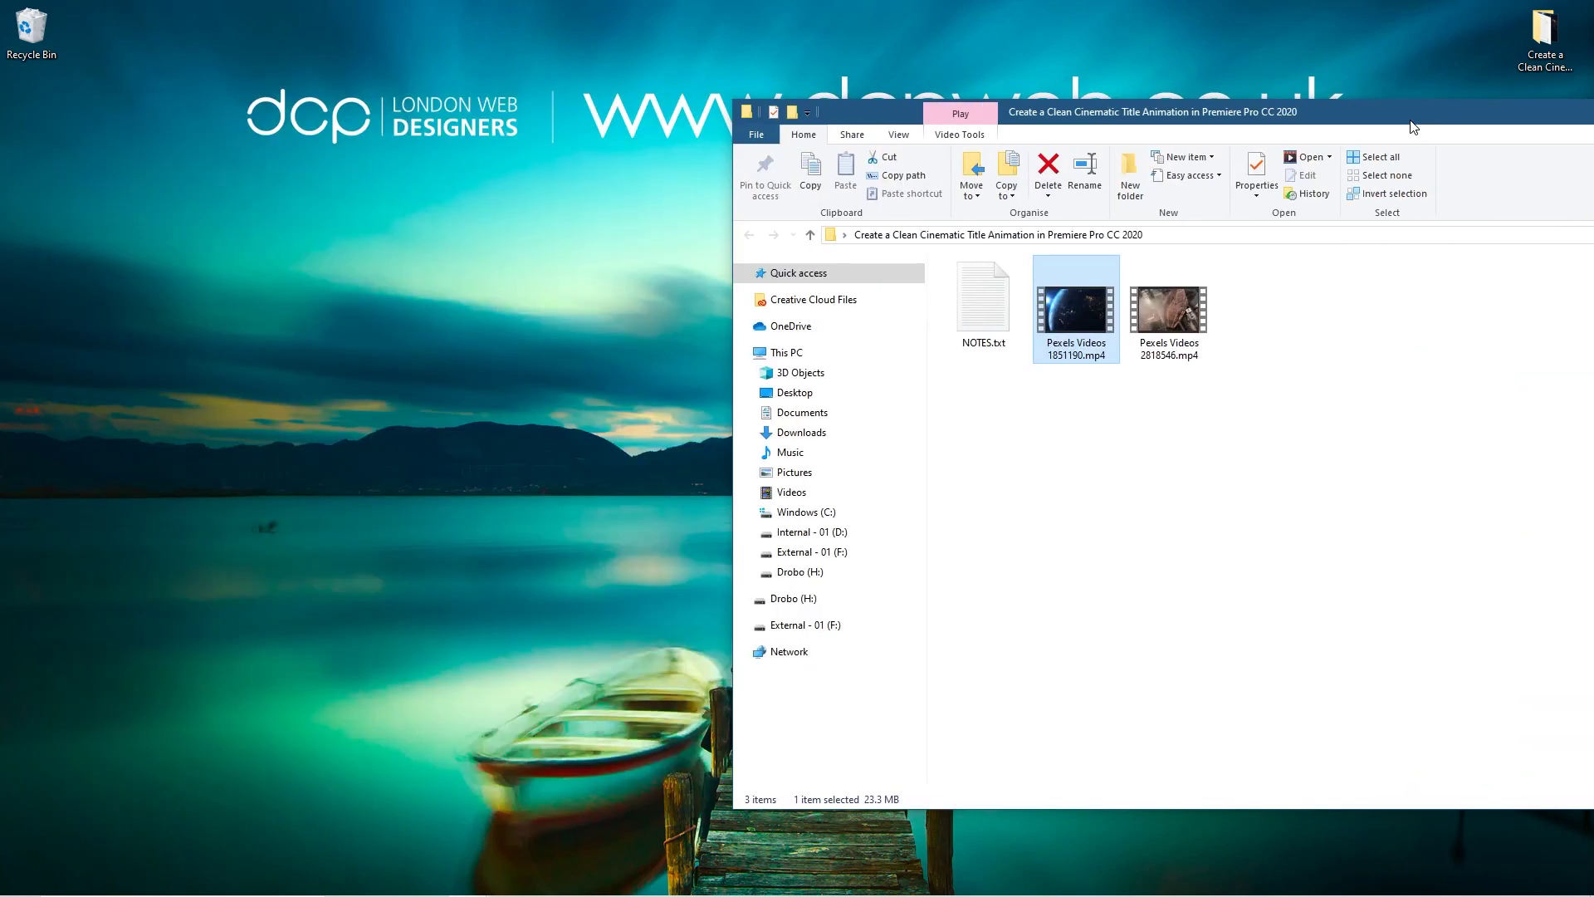
left_click(957, 884)
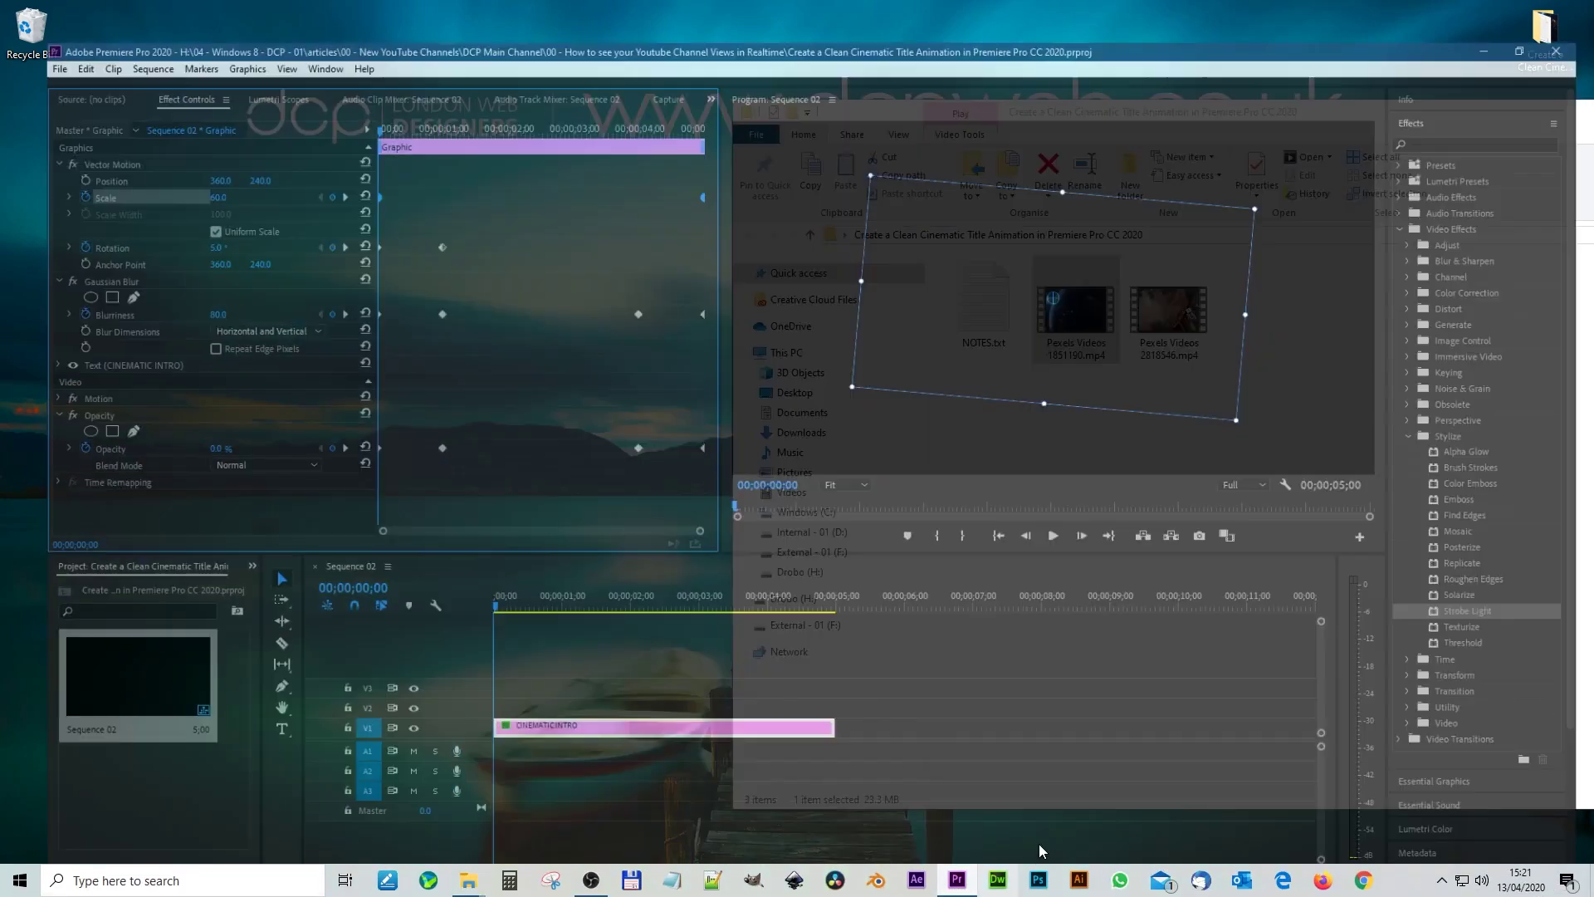
key("alt+Tab")
left_click(1145, 544)
left_click_drag(1076, 311, 511, 618)
left_click_drag(80, 765, 107, 778)
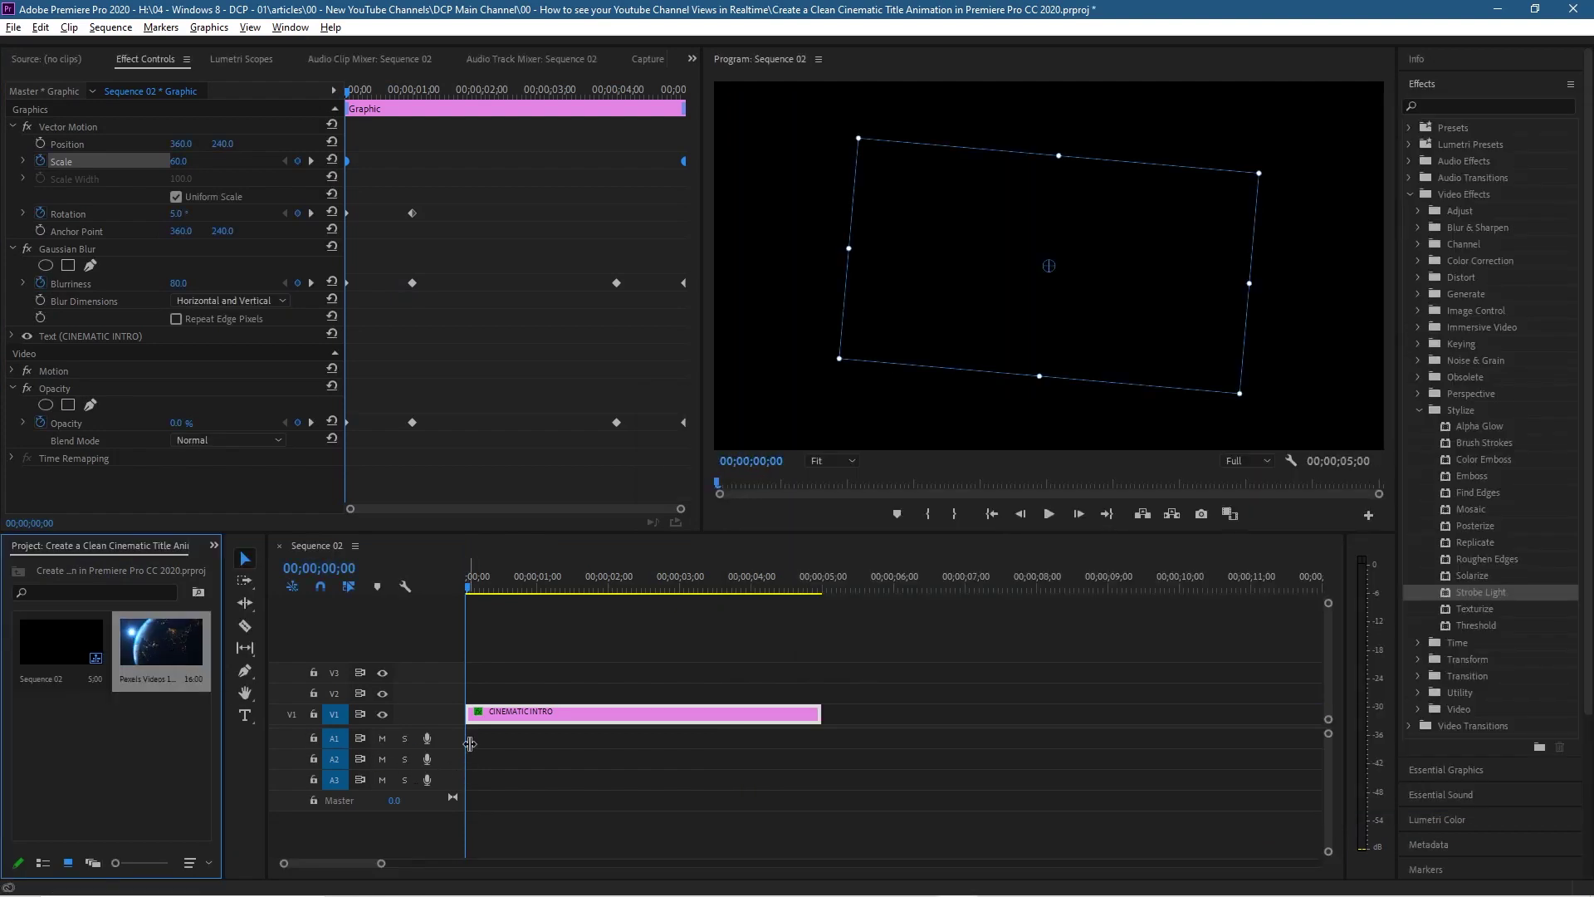
Move the CINEMATIC INTRO title clip from V1 up to V2, still starting at 0 seconds
left_click_drag(488, 721, 488, 693)
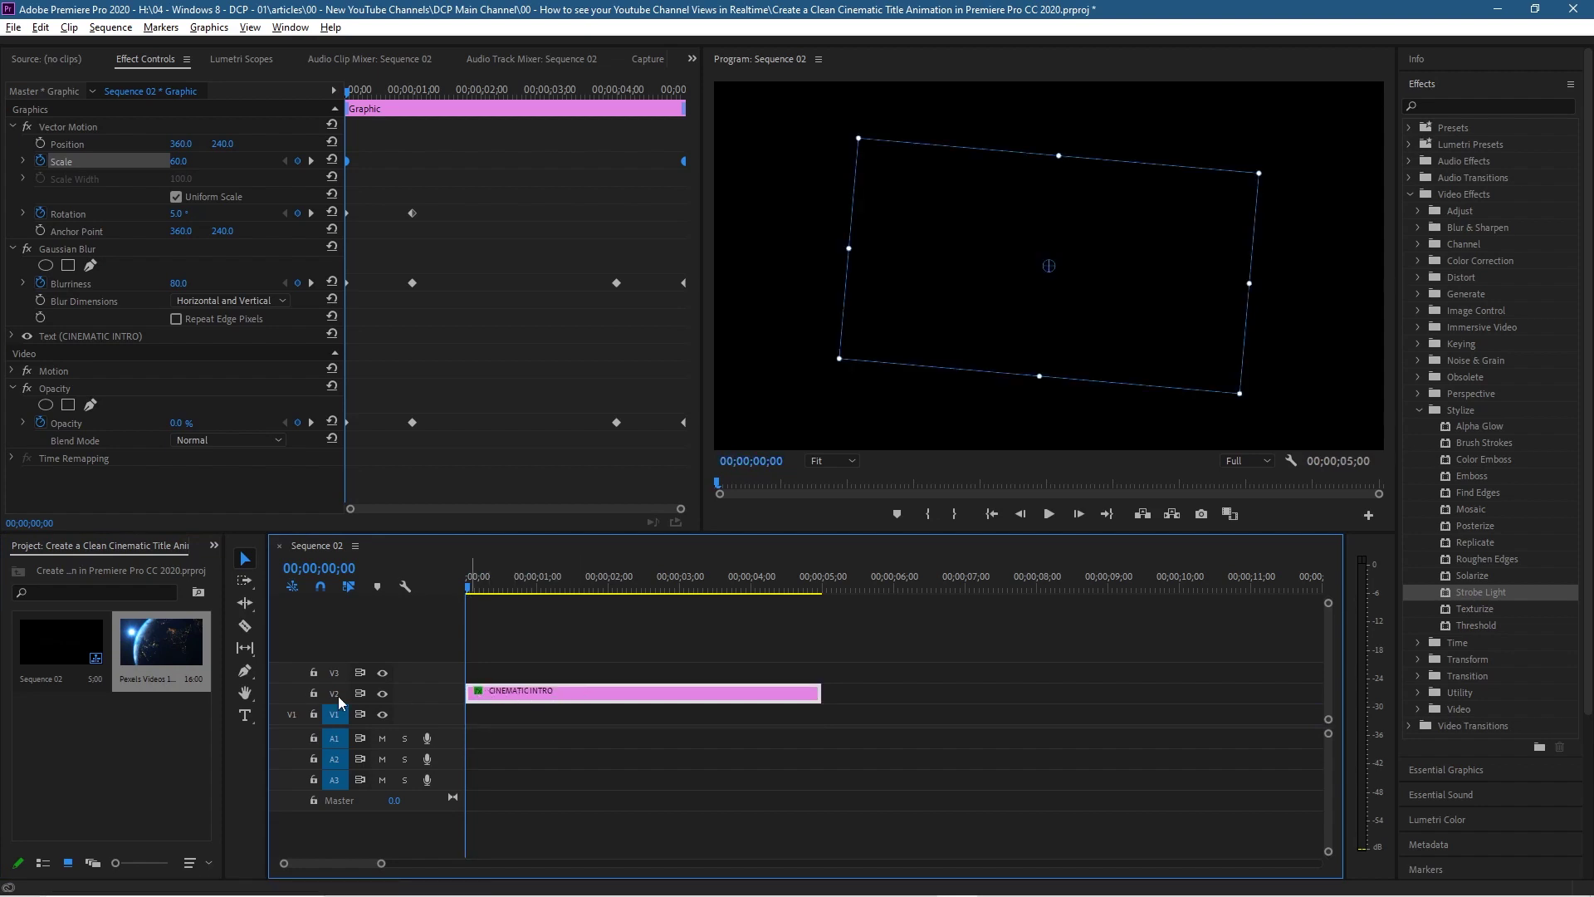
Place Pexels Videos 1851190.mp4 on V1 beneath the title, starting at 0 seconds, and preview the start of the sequence
left_click_drag(161, 652, 471, 727)
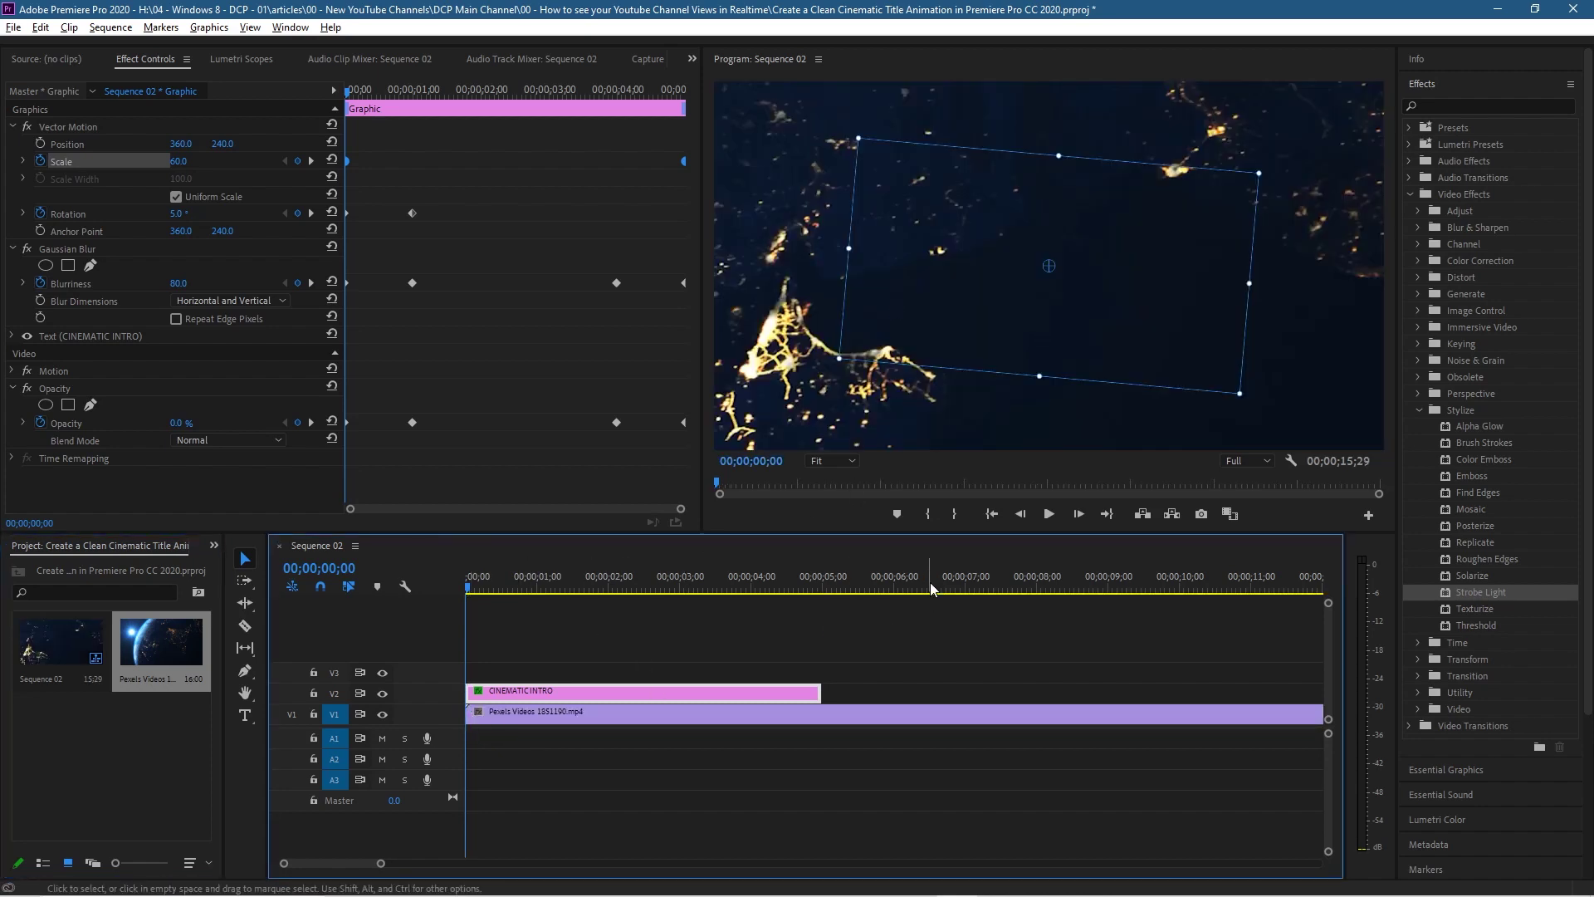
left_click(1047, 514)
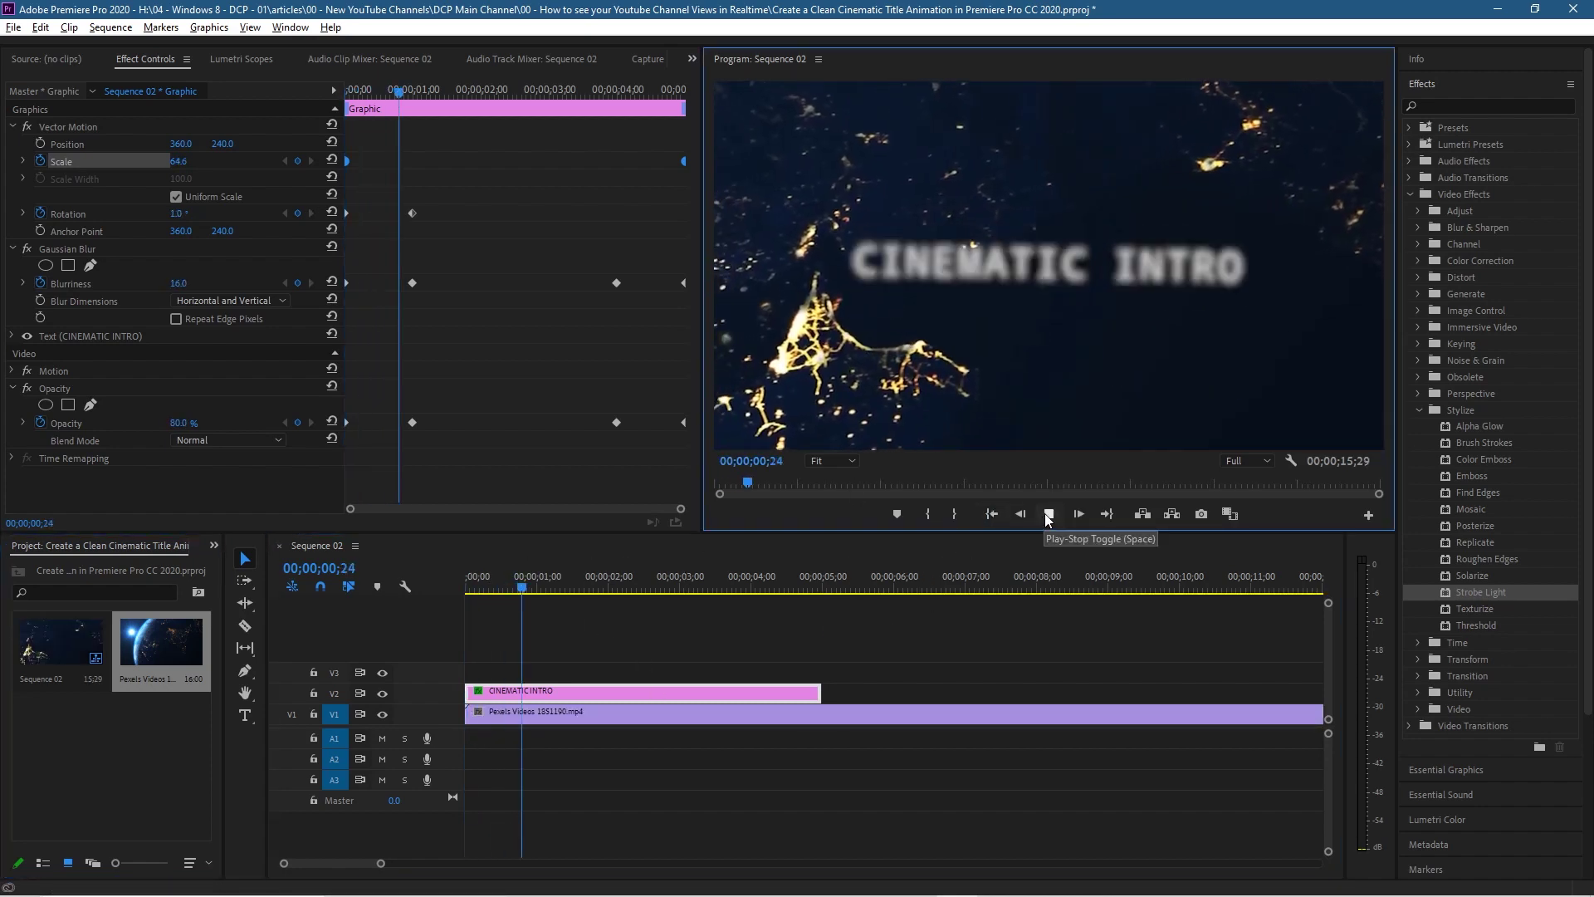
left_click(1047, 514)
Apply Set to Frame Size to the Pexels background clip on V1
left_click(629, 712)
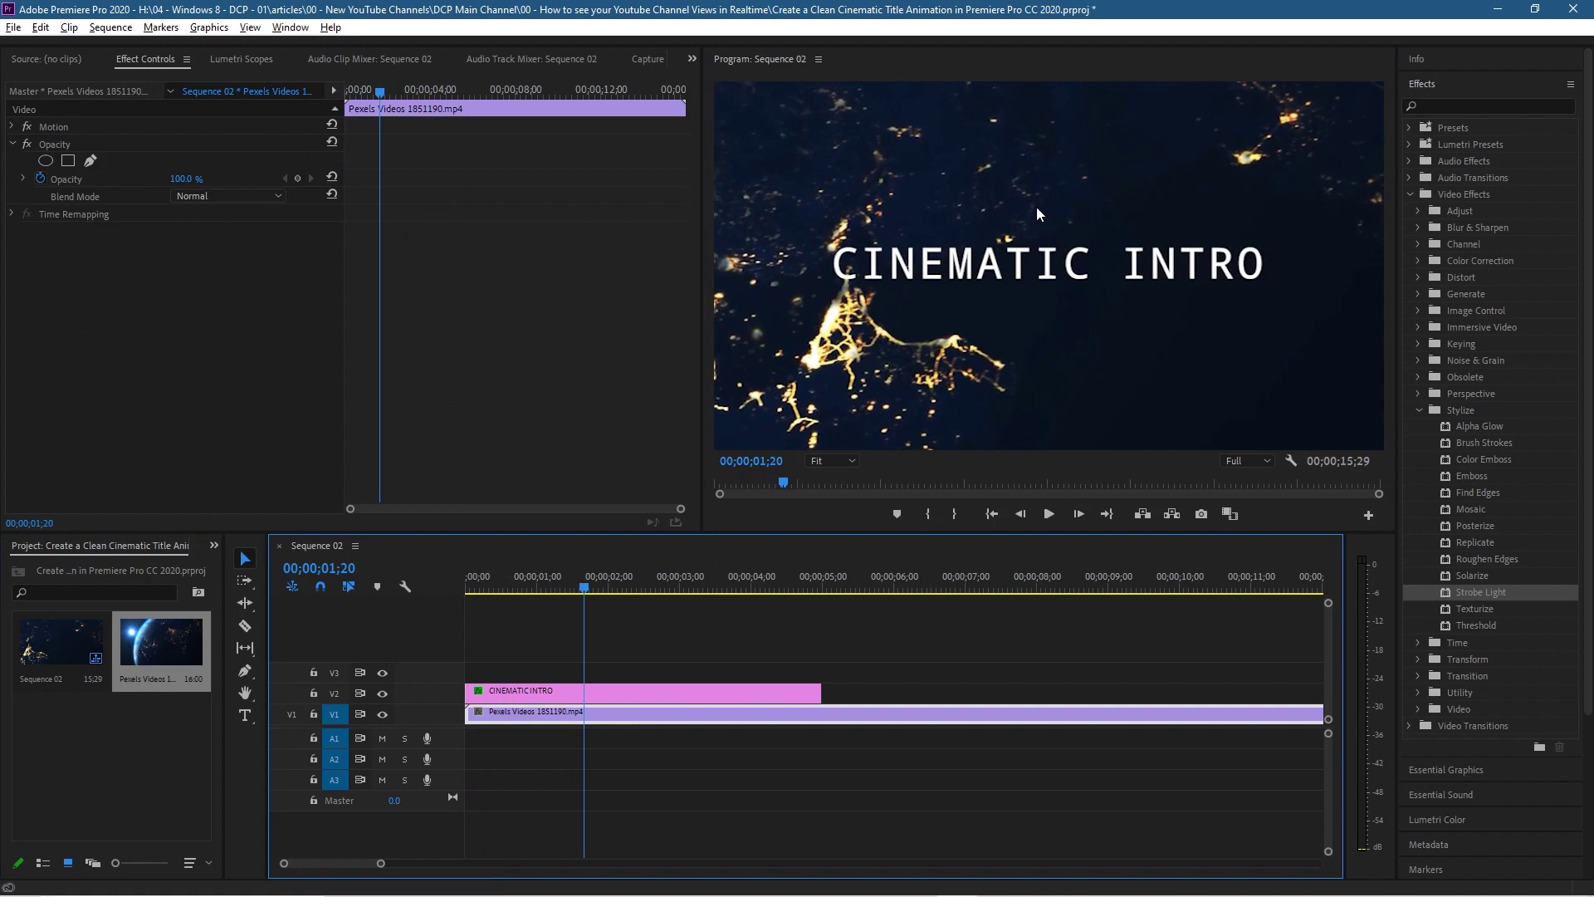
right_click(667, 712)
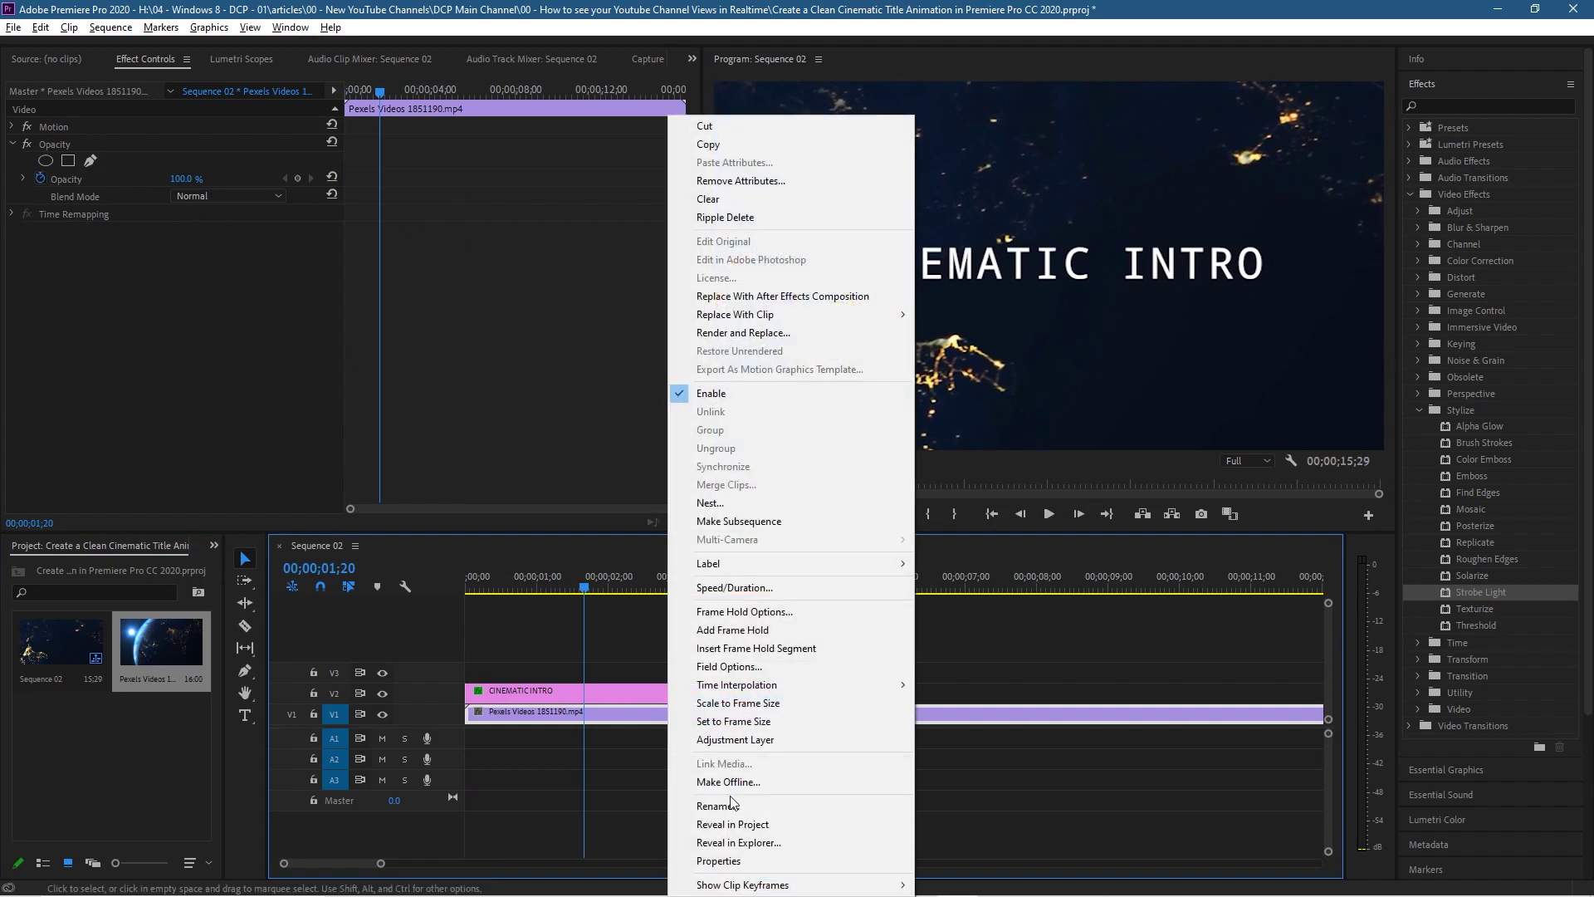
left_click(746, 722)
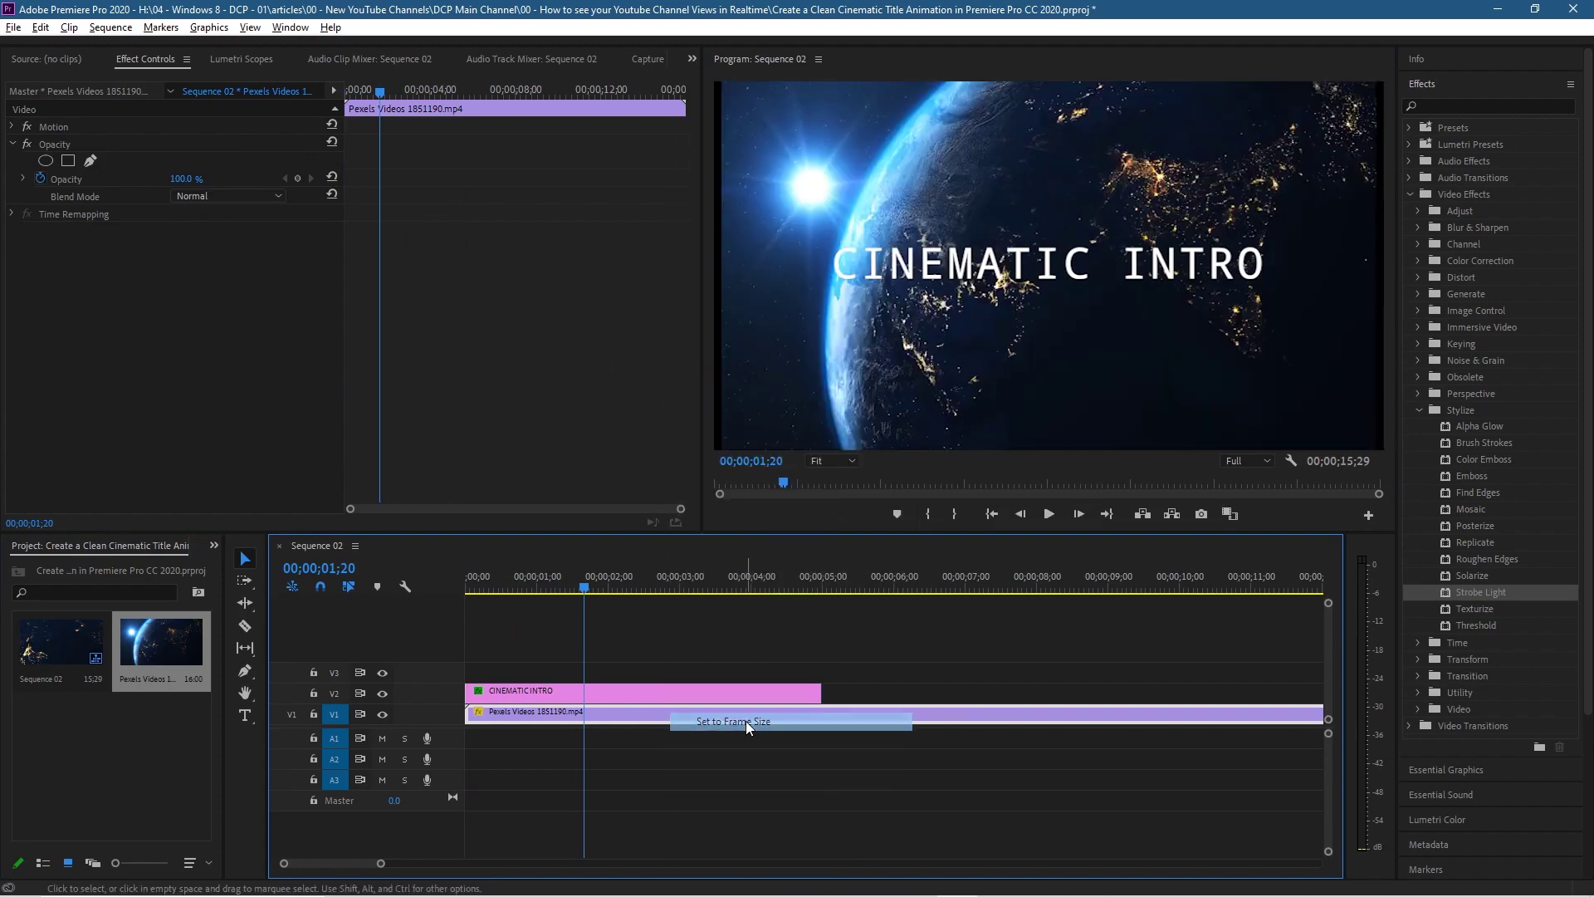
Play the sequence from the start to check the title over the resized background, and return to the beginning
left_click(992, 513)
left_click(1049, 513)
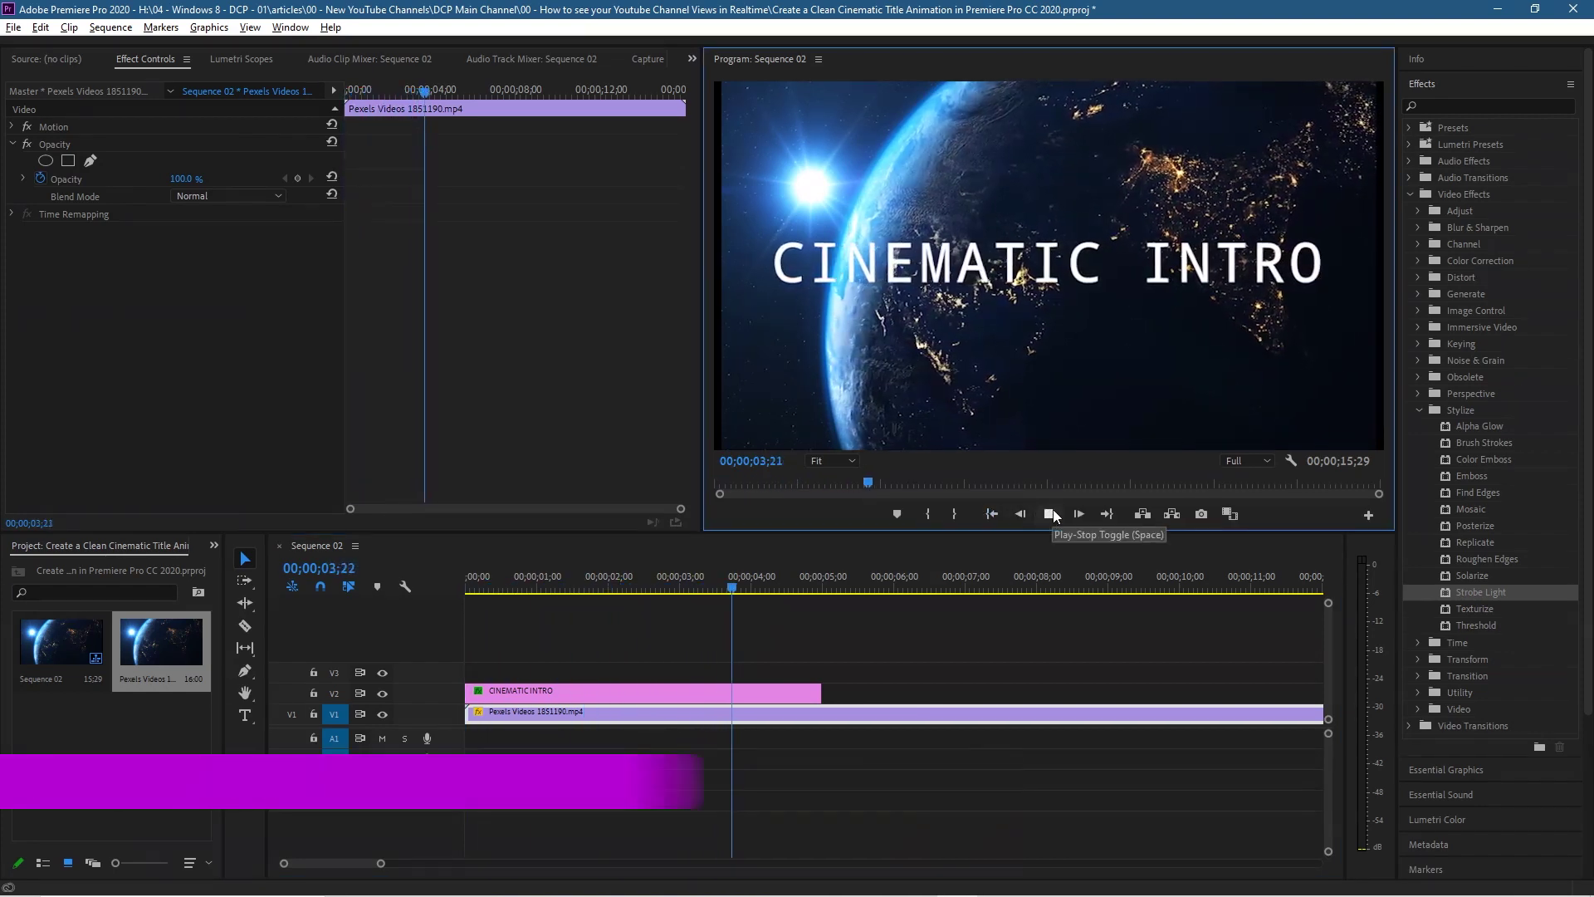
left_click(1053, 514)
left_click(796, 593)
key("Home")
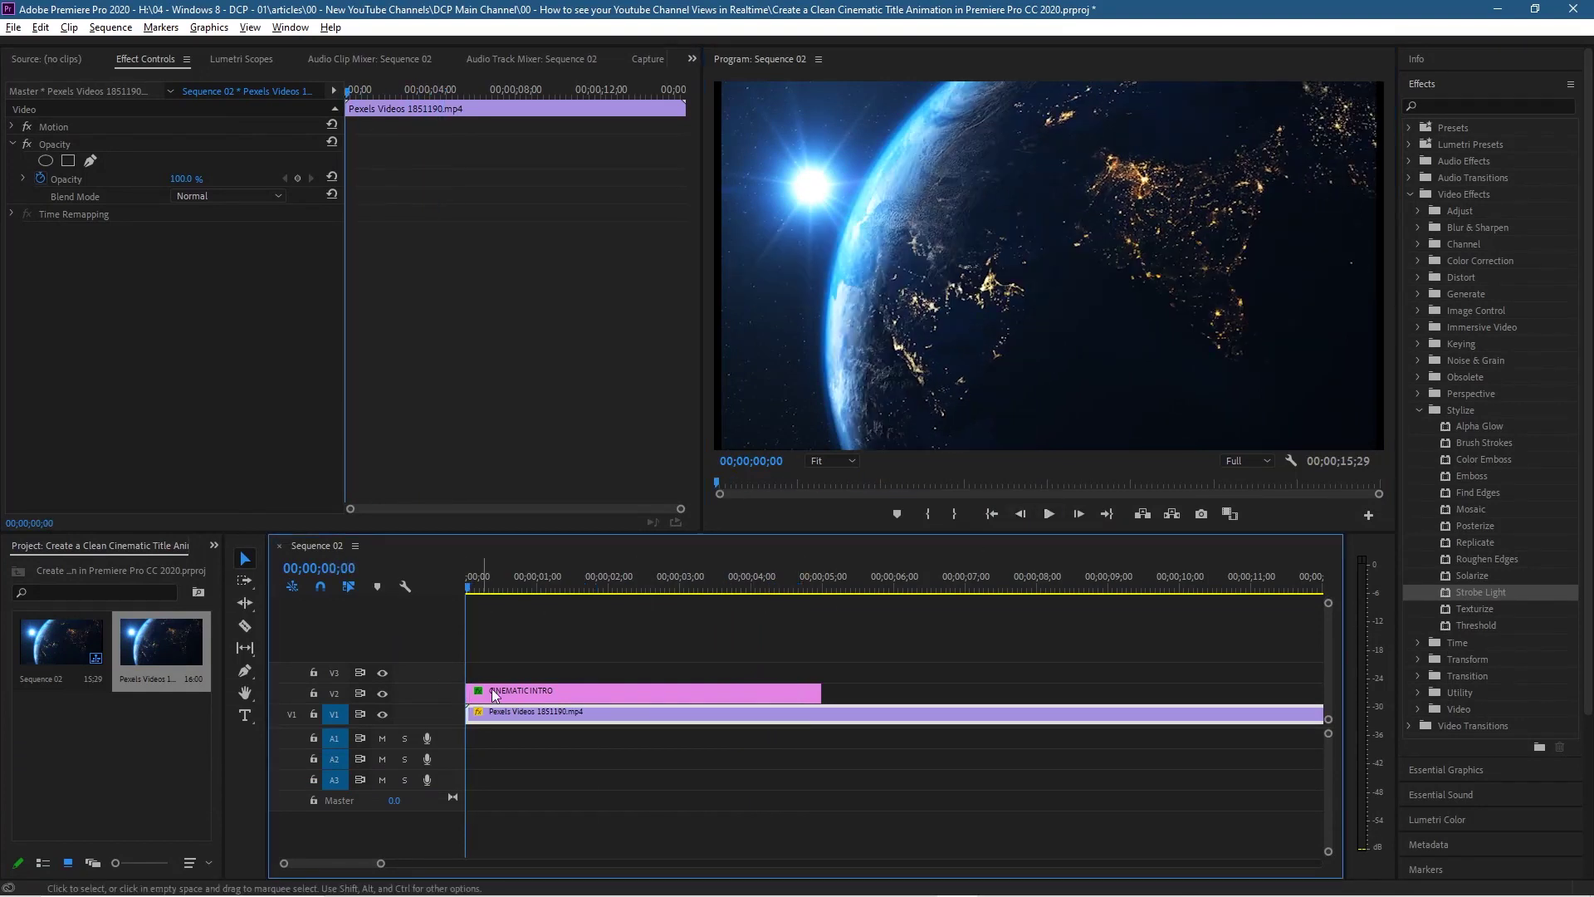
Add a Cross Dissolve video transition at the start of the Pexels background clip on V1
left_click(1406, 192)
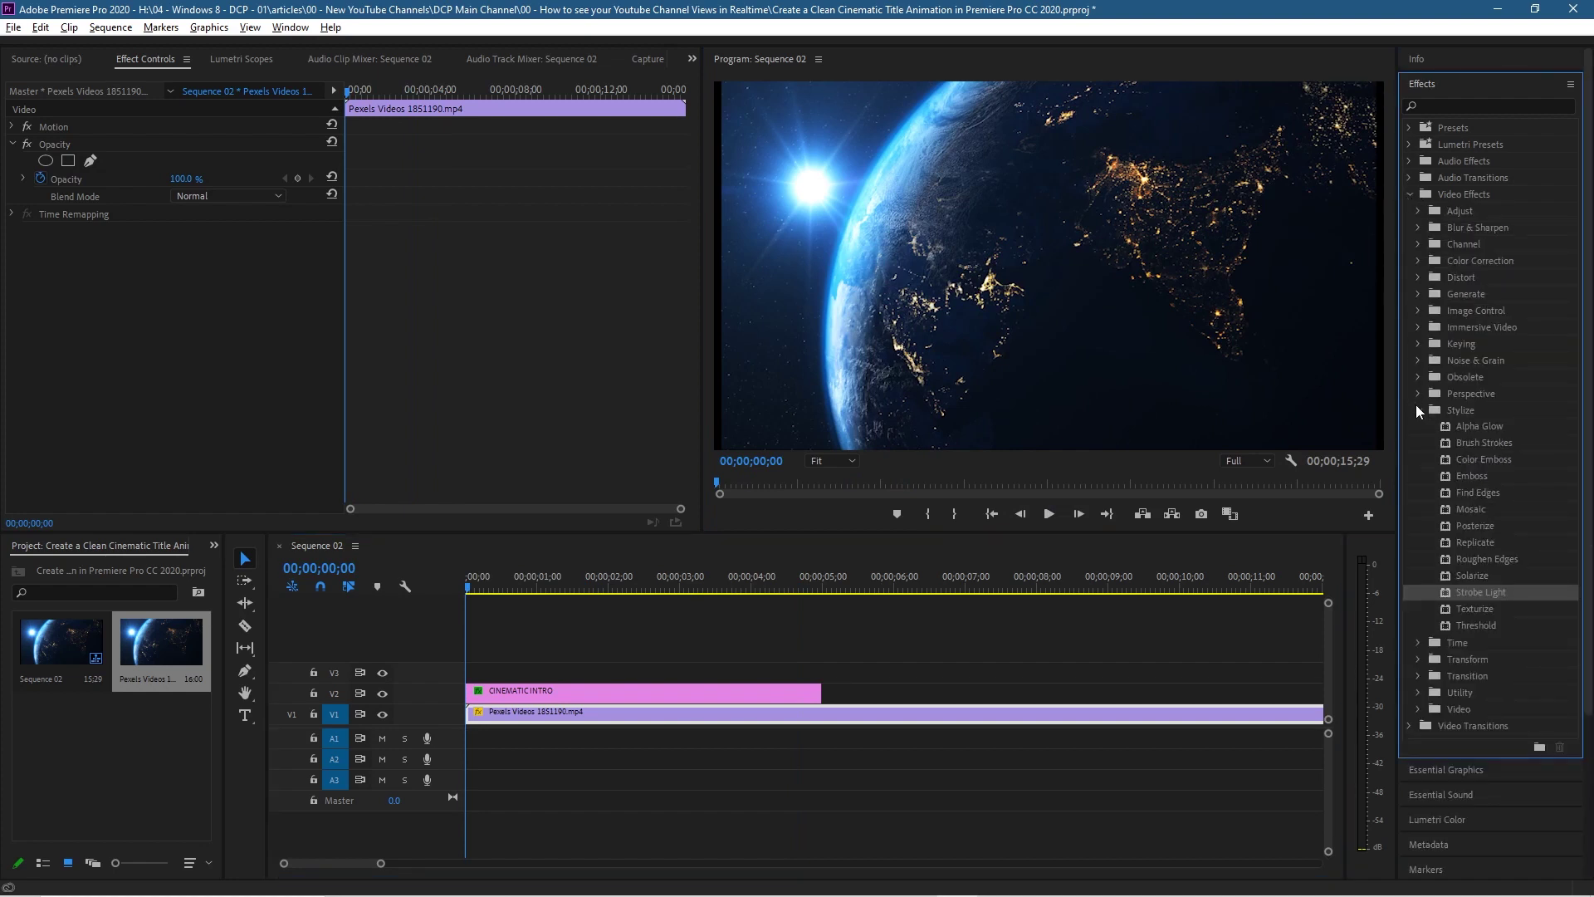
left_click(1417, 410)
left_click(1409, 194)
left_click(1410, 211)
left_click(1419, 242)
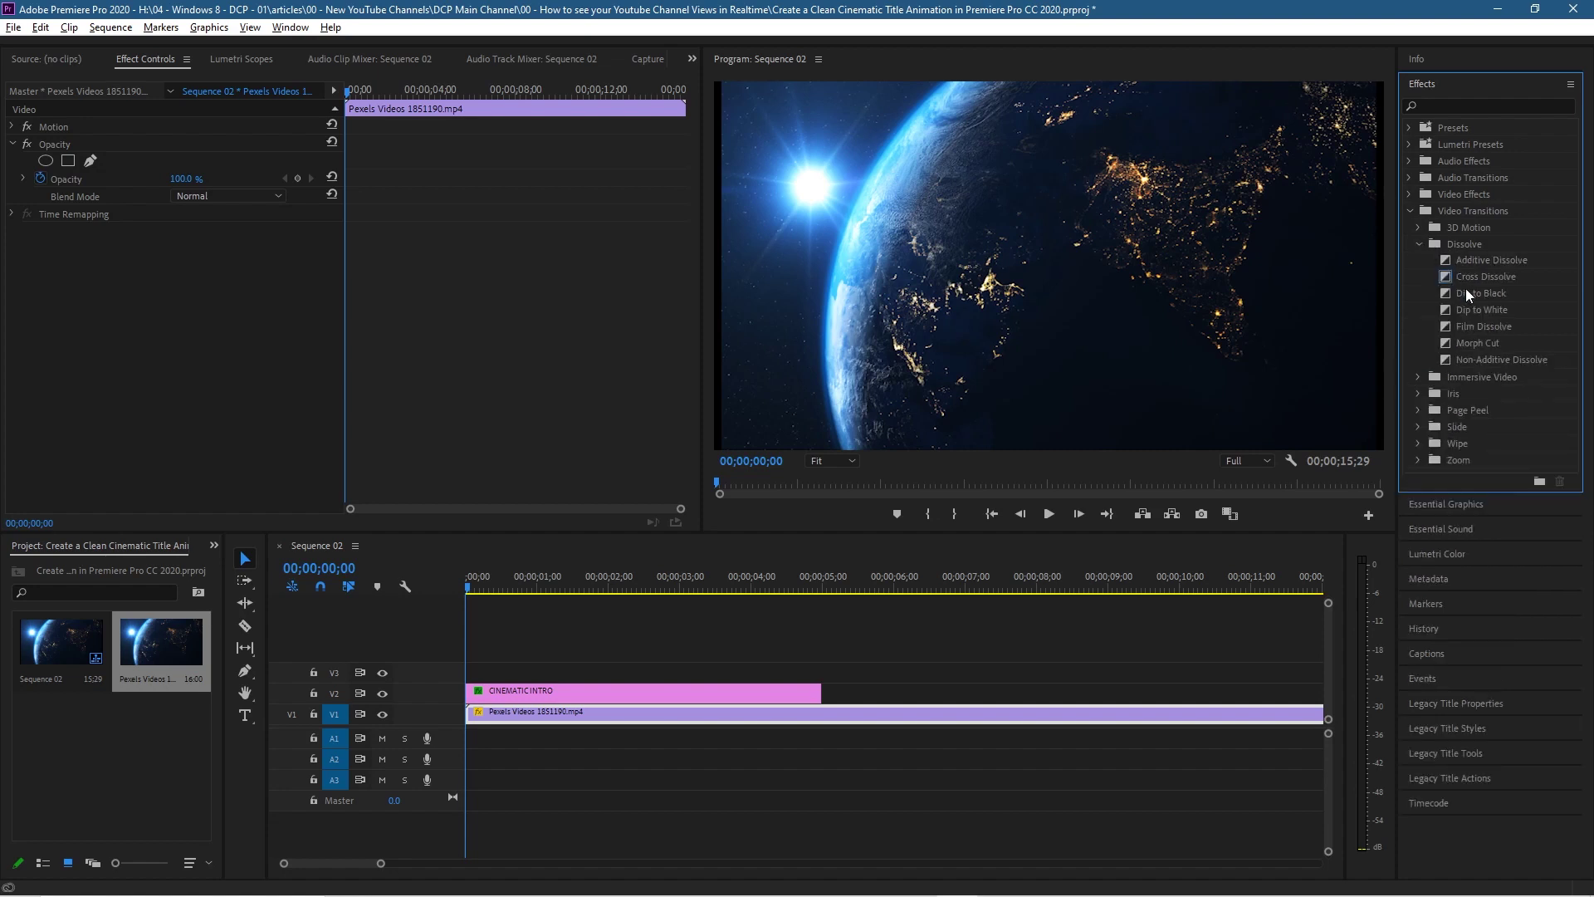
left_click(1467, 279)
left_click_drag(1486, 276, 475, 714)
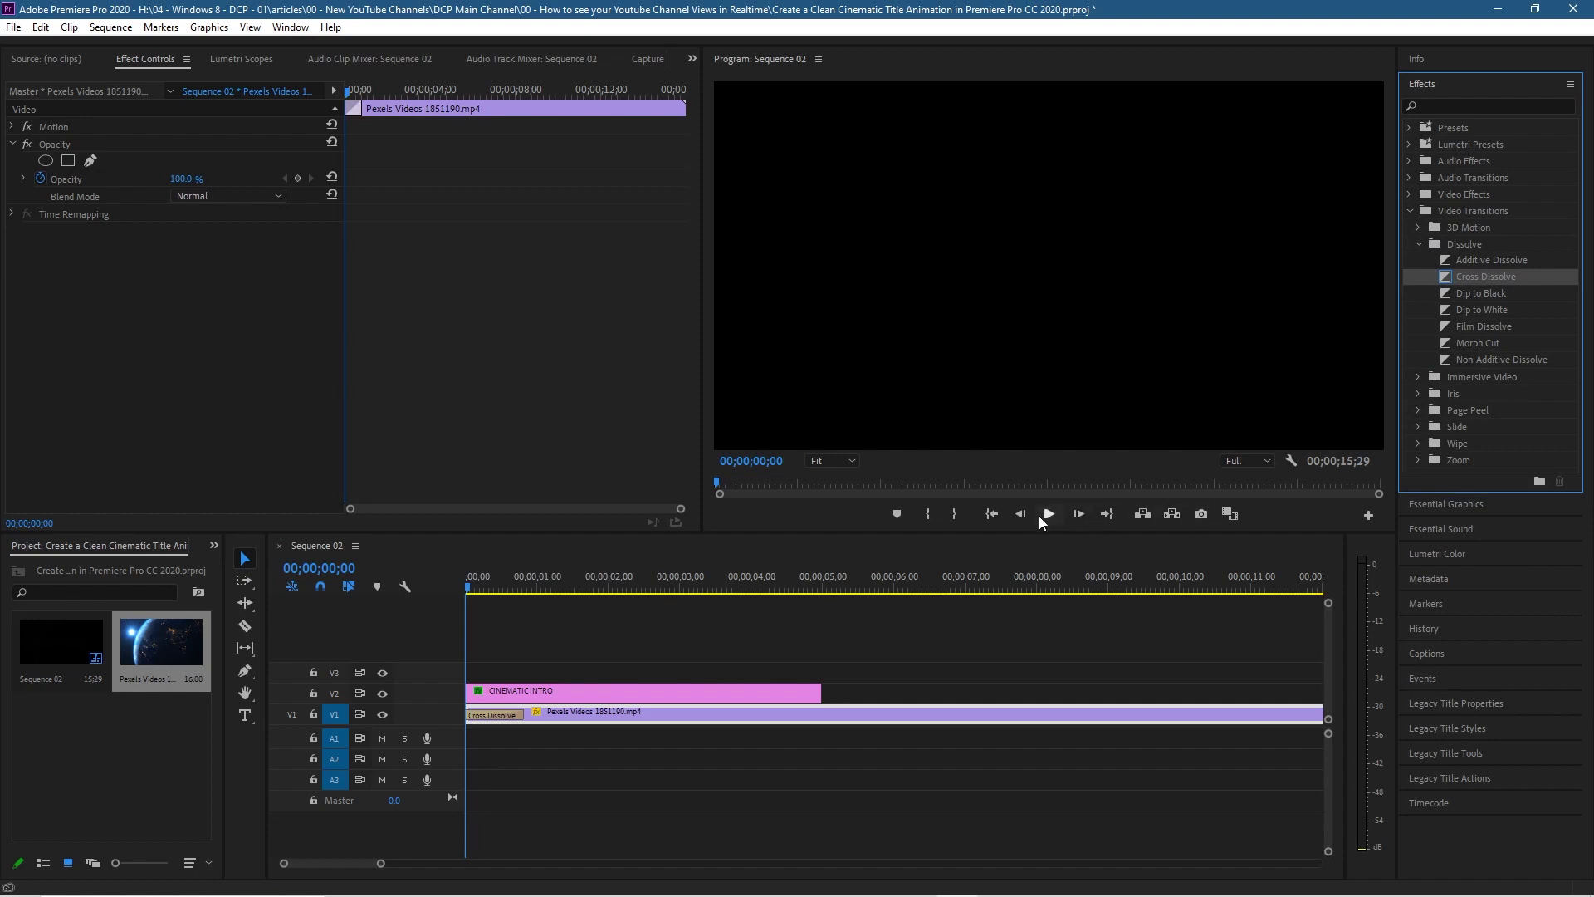
Play the sequence to check the background's opening dissolve, and return to the start
left_click(1047, 514)
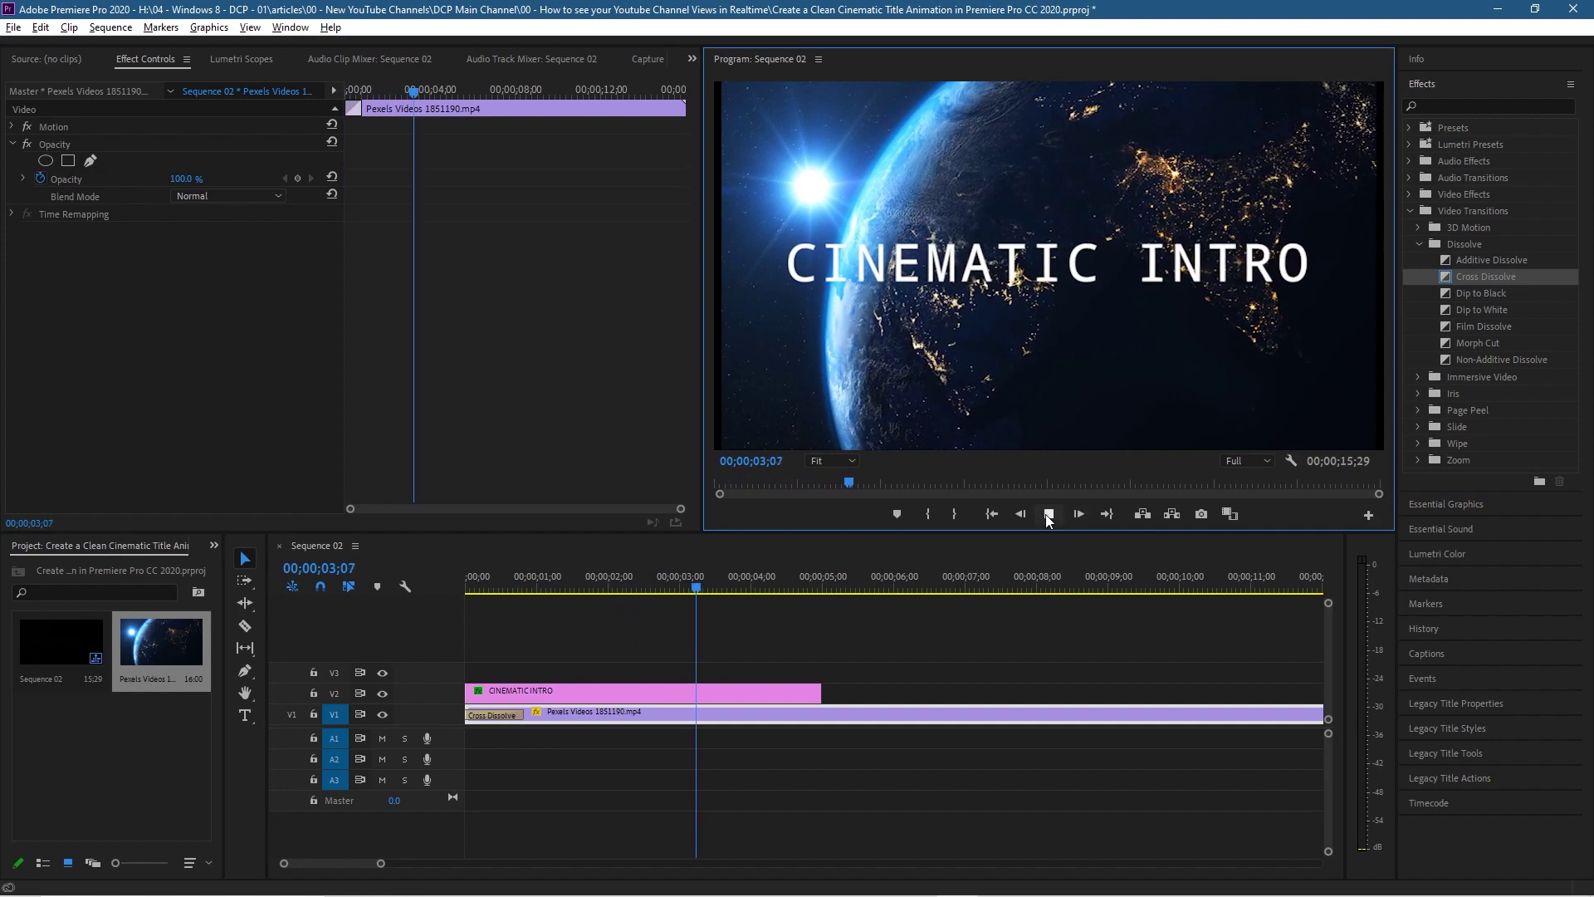
key("space")
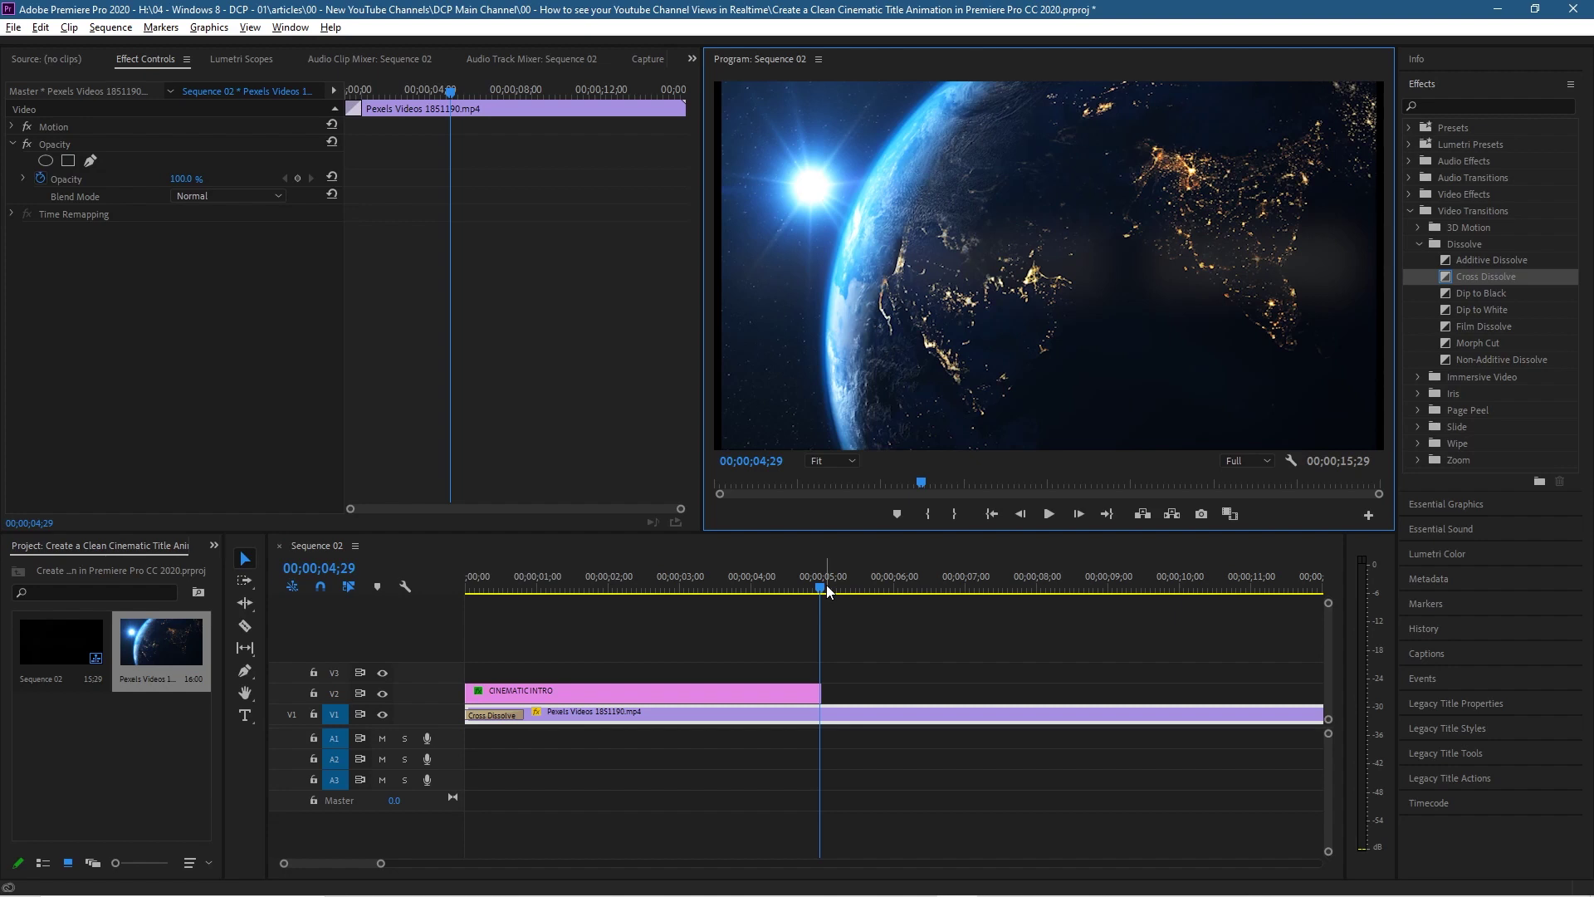
left_click_drag(828, 591, 391, 587)
Select the CINEMATIC INTRO clip to review its keyframes and the available video effects, replay the title and return to the start
left_click(559, 689)
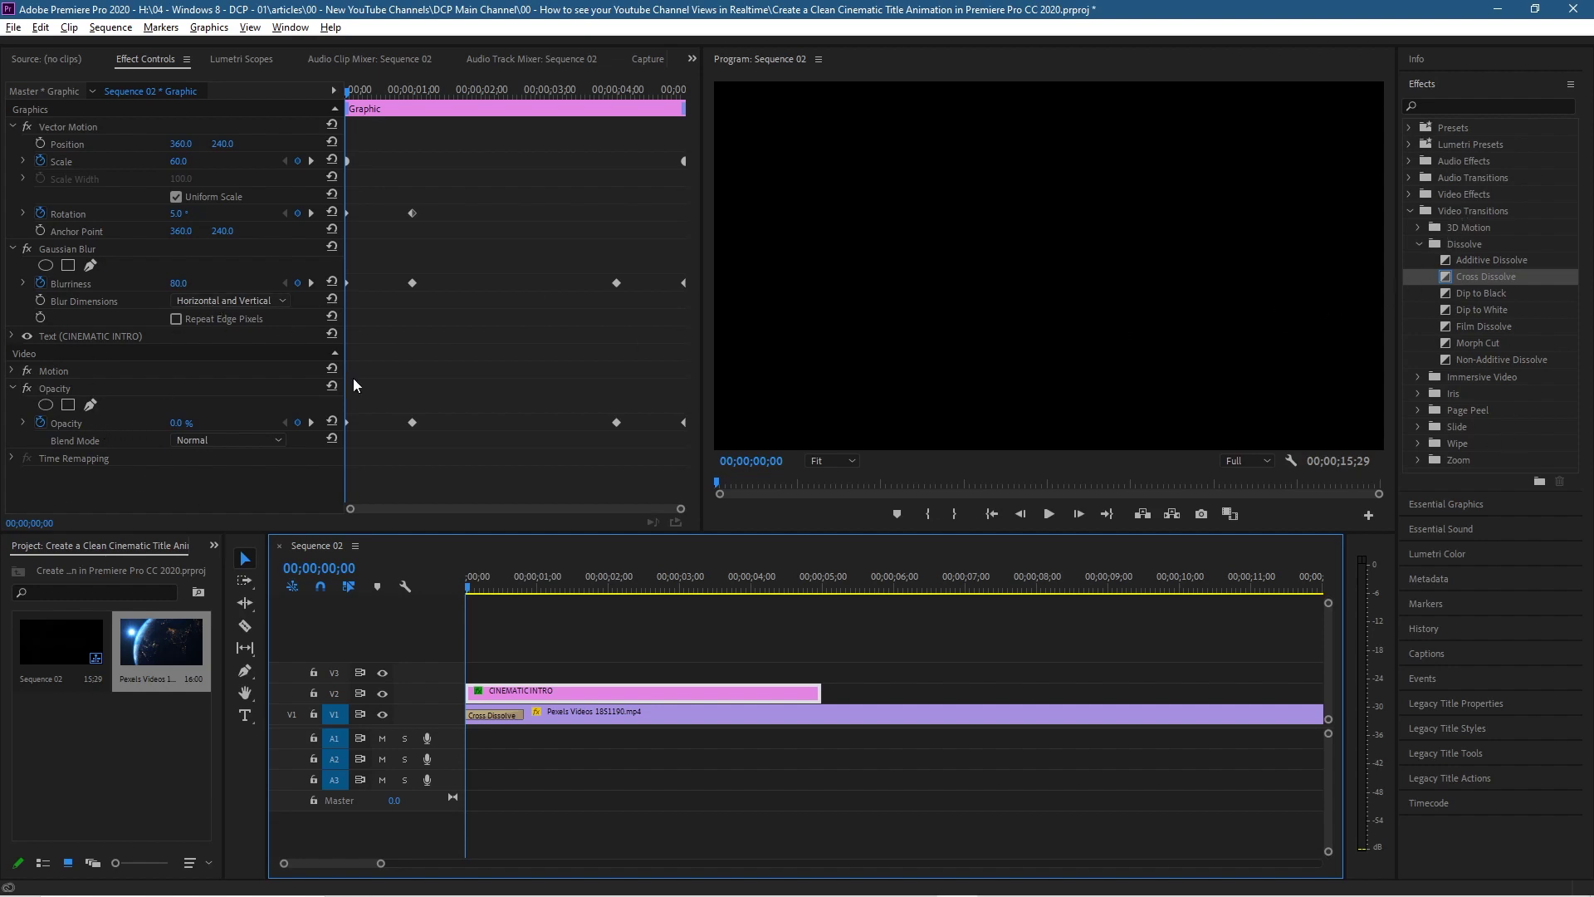
left_click(1420, 195)
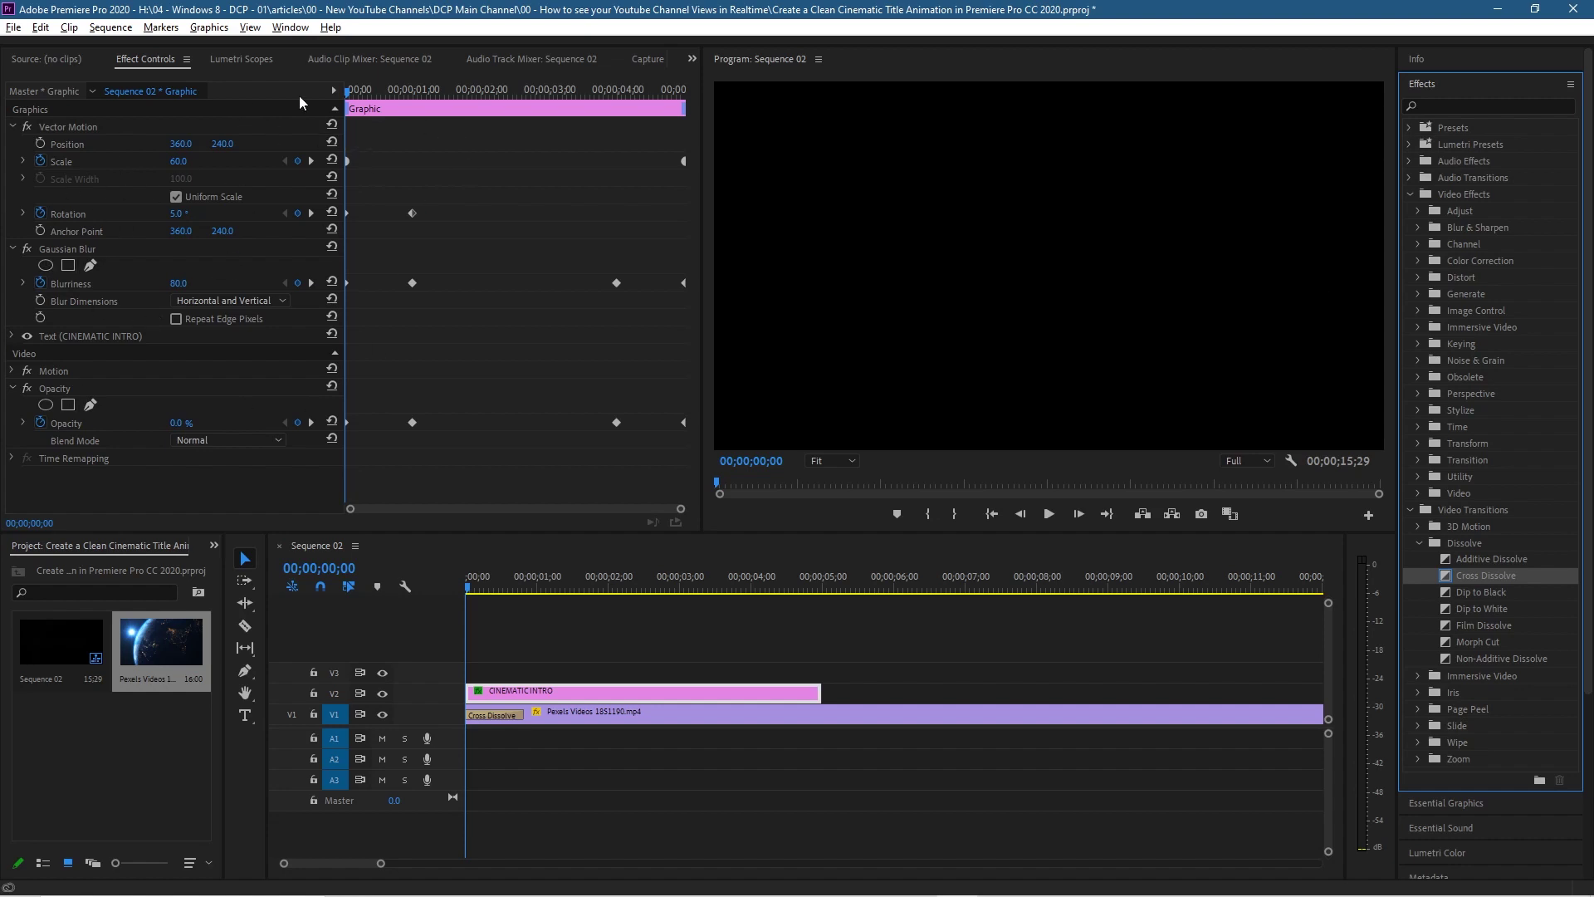
left_click(1048, 514)
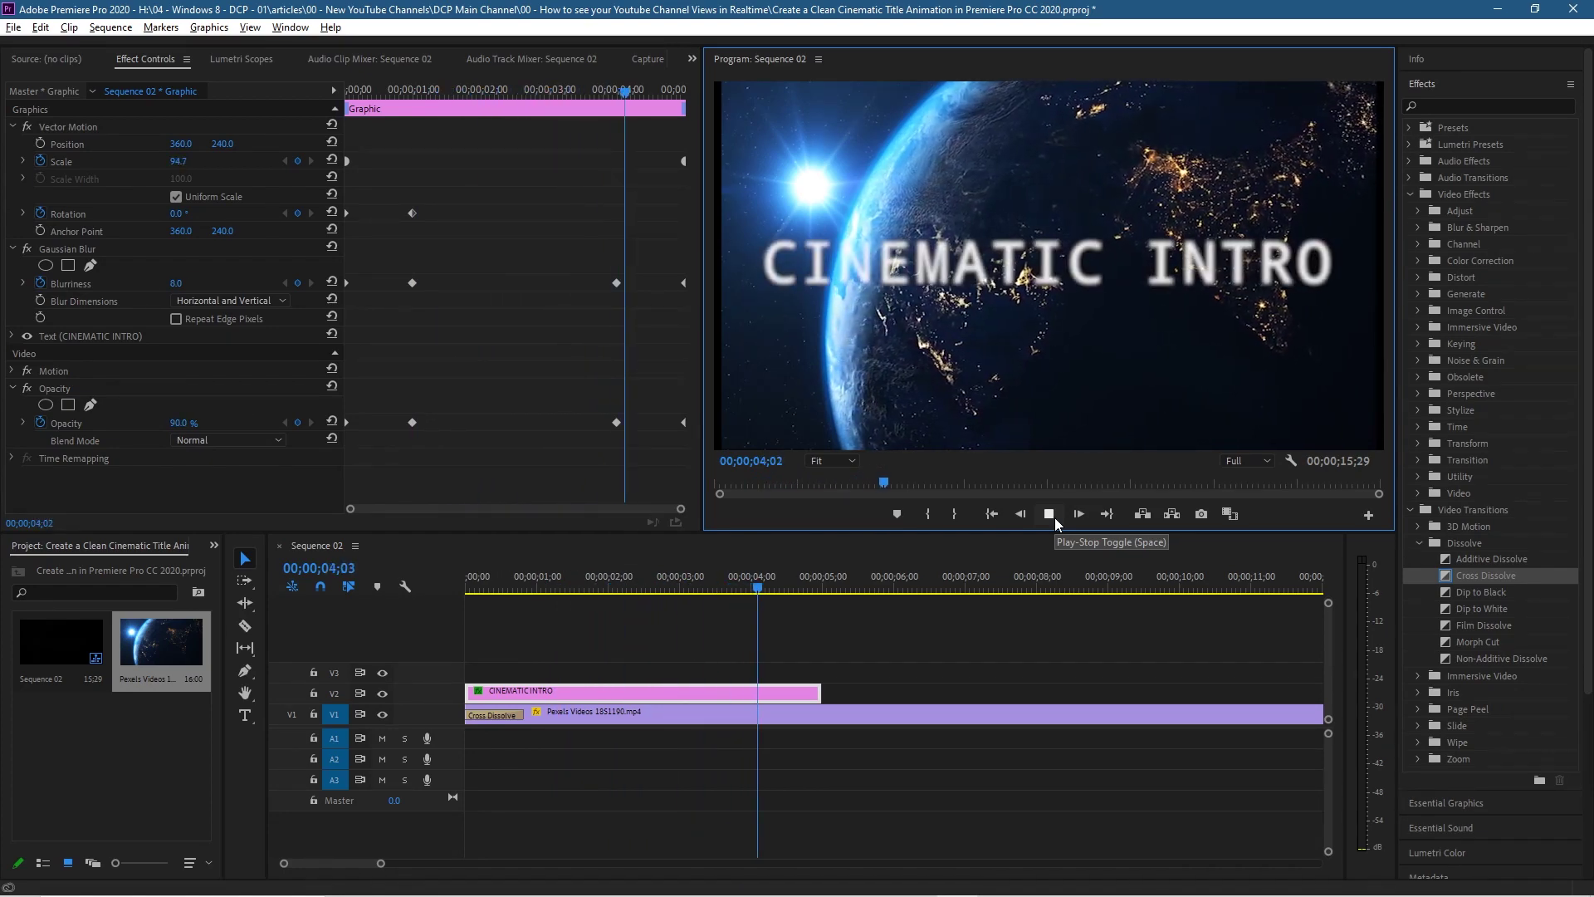
left_click(990, 514)
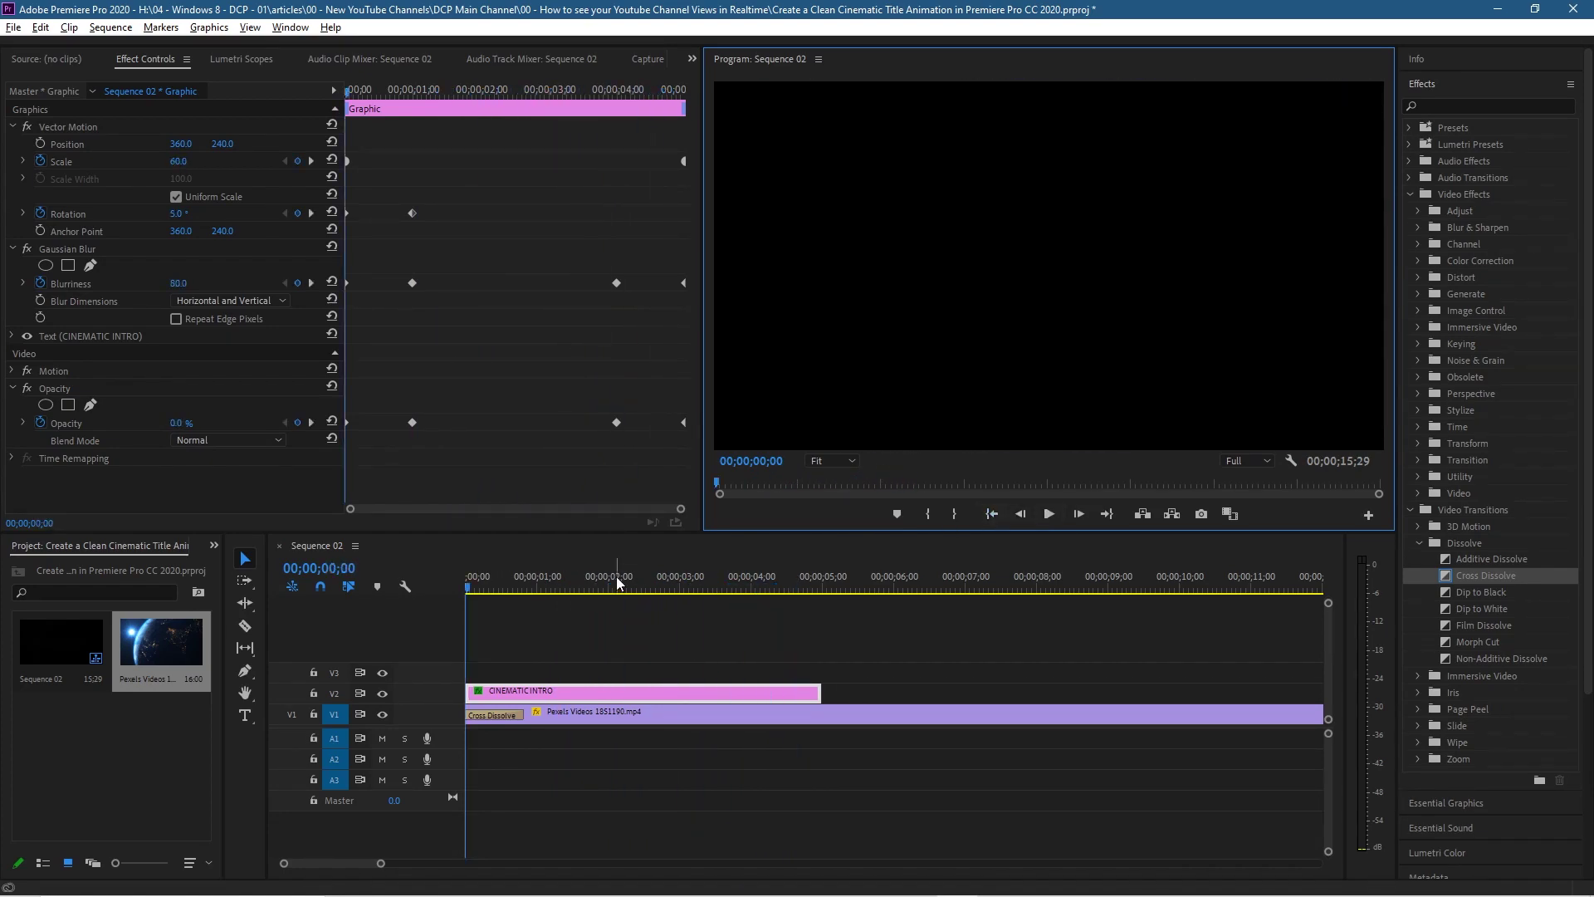
Change the CINEMATIC INTRO text's font to Segoe UI Light and recentre the text in the frame at about 360, 236.5
left_click(615, 585)
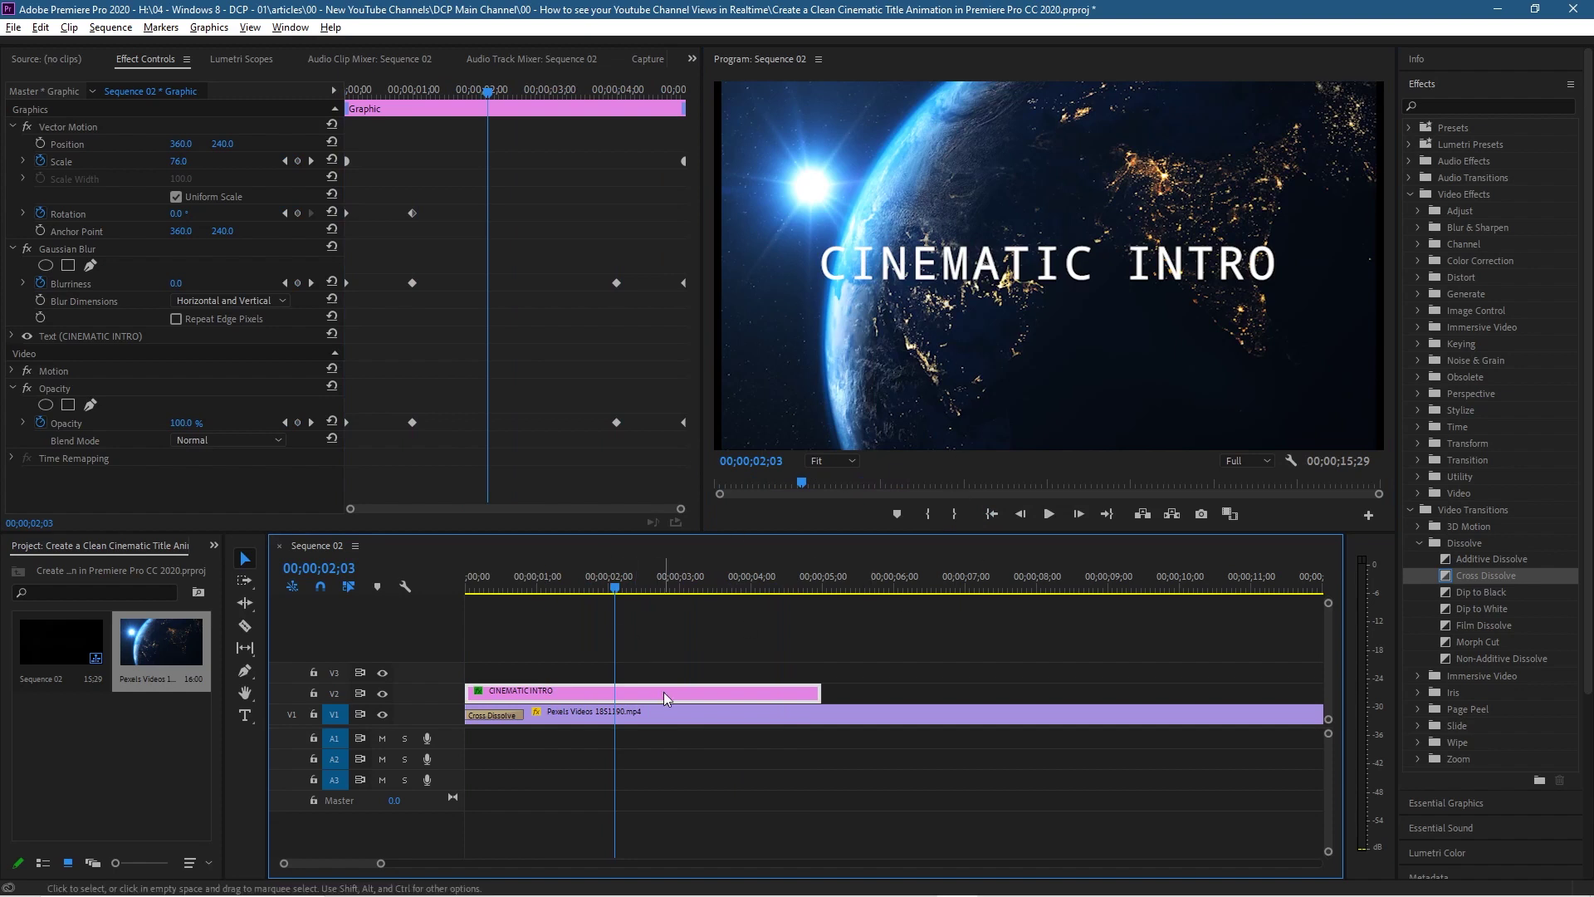
left_click(1436, 82)
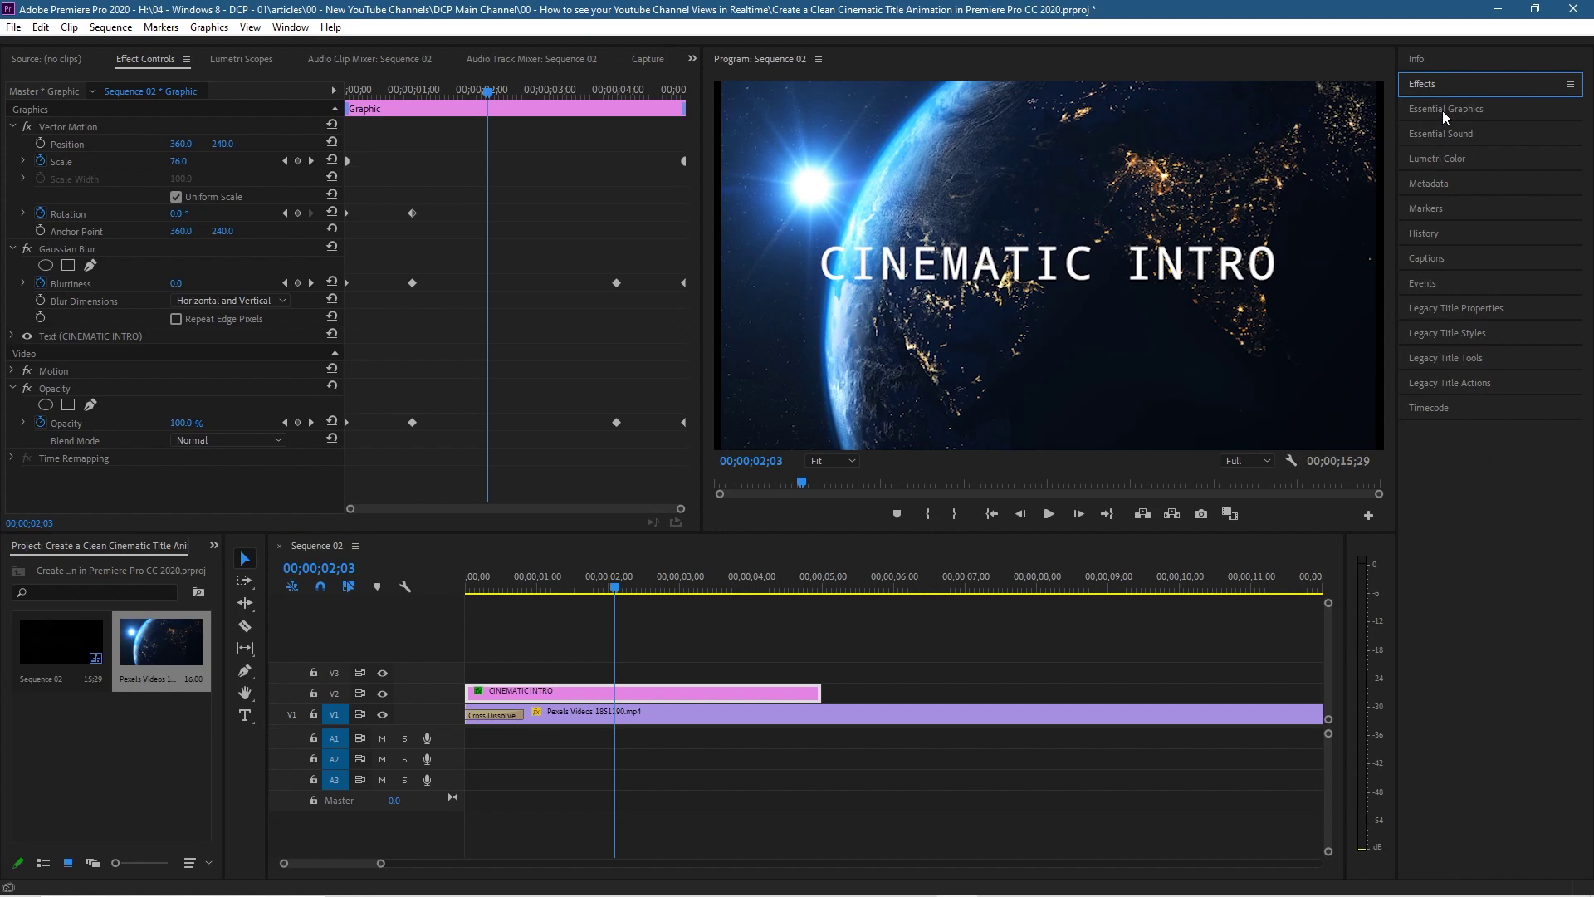
left_click(1441, 109)
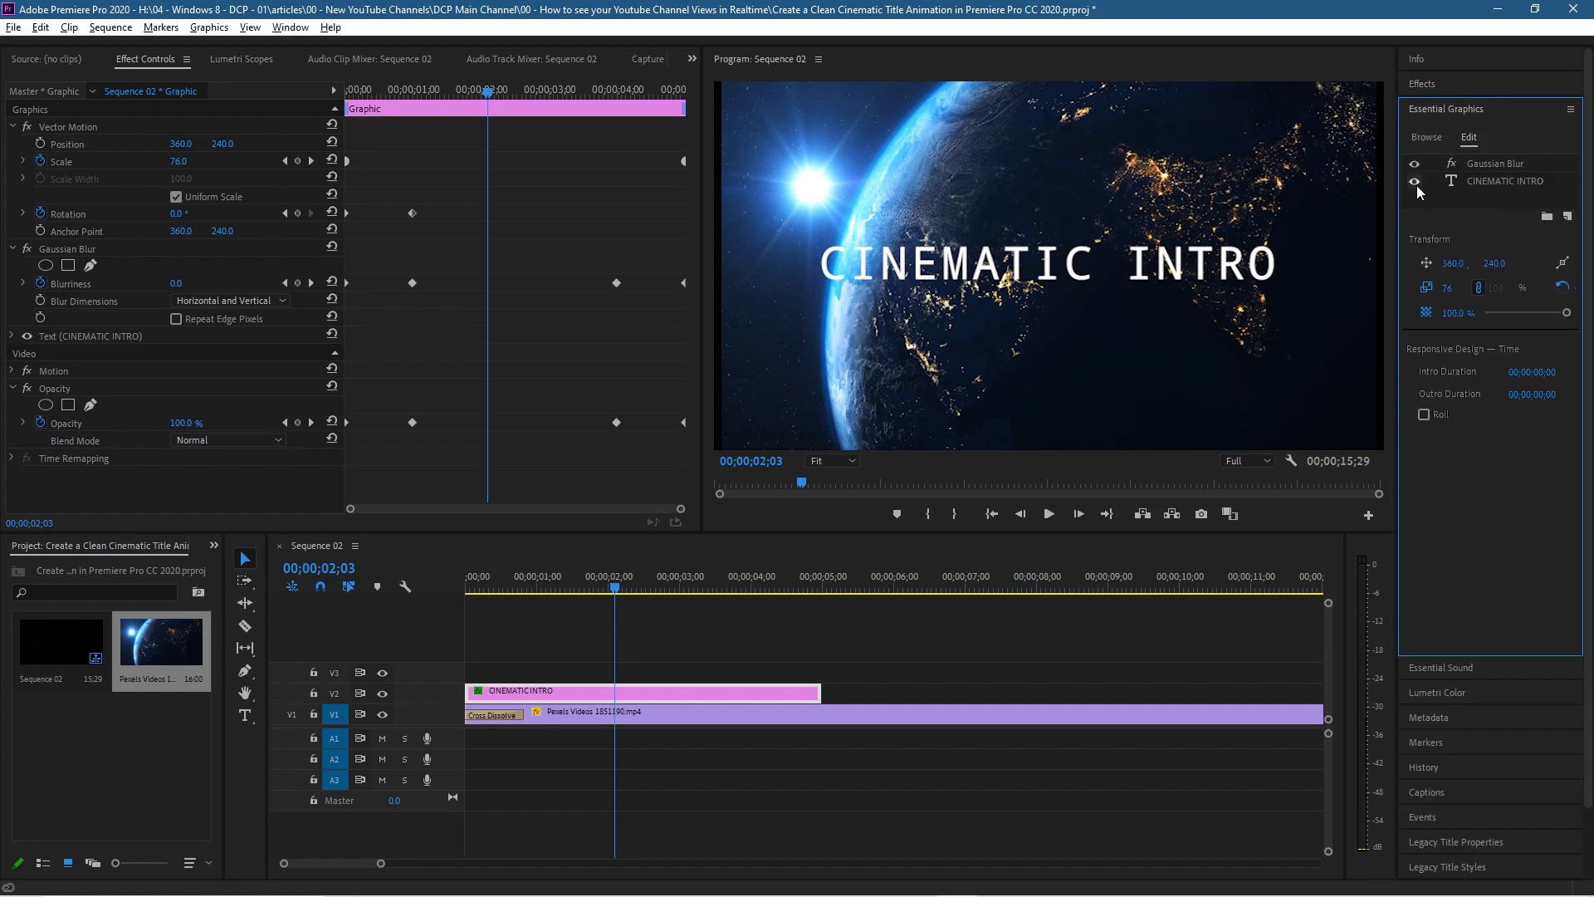
left_click(1496, 181)
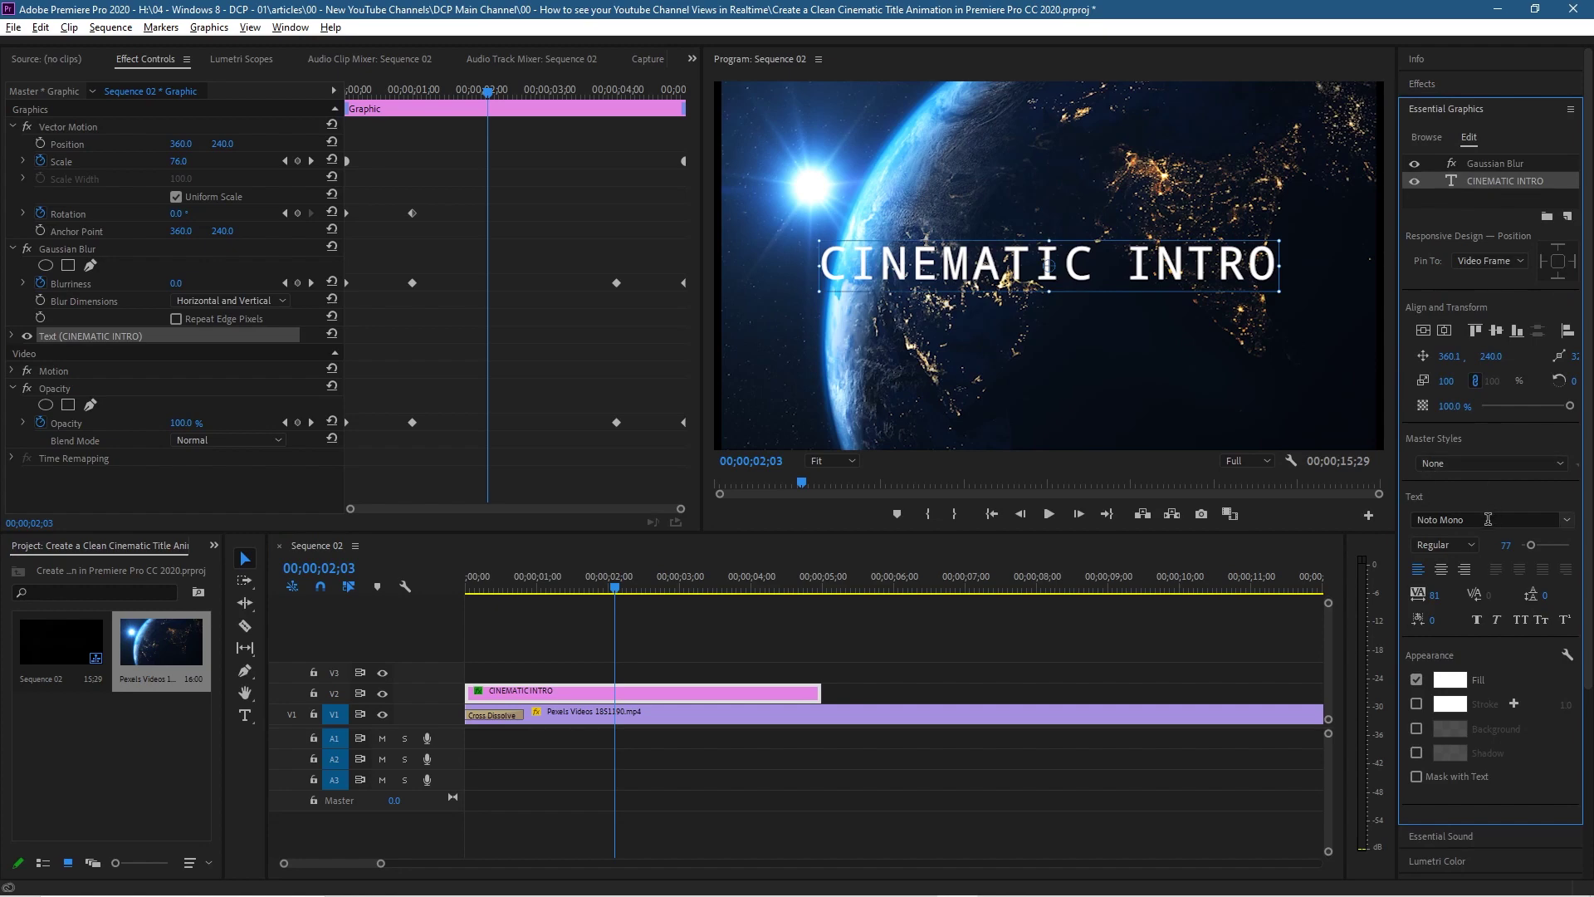
left_click(1561, 520)
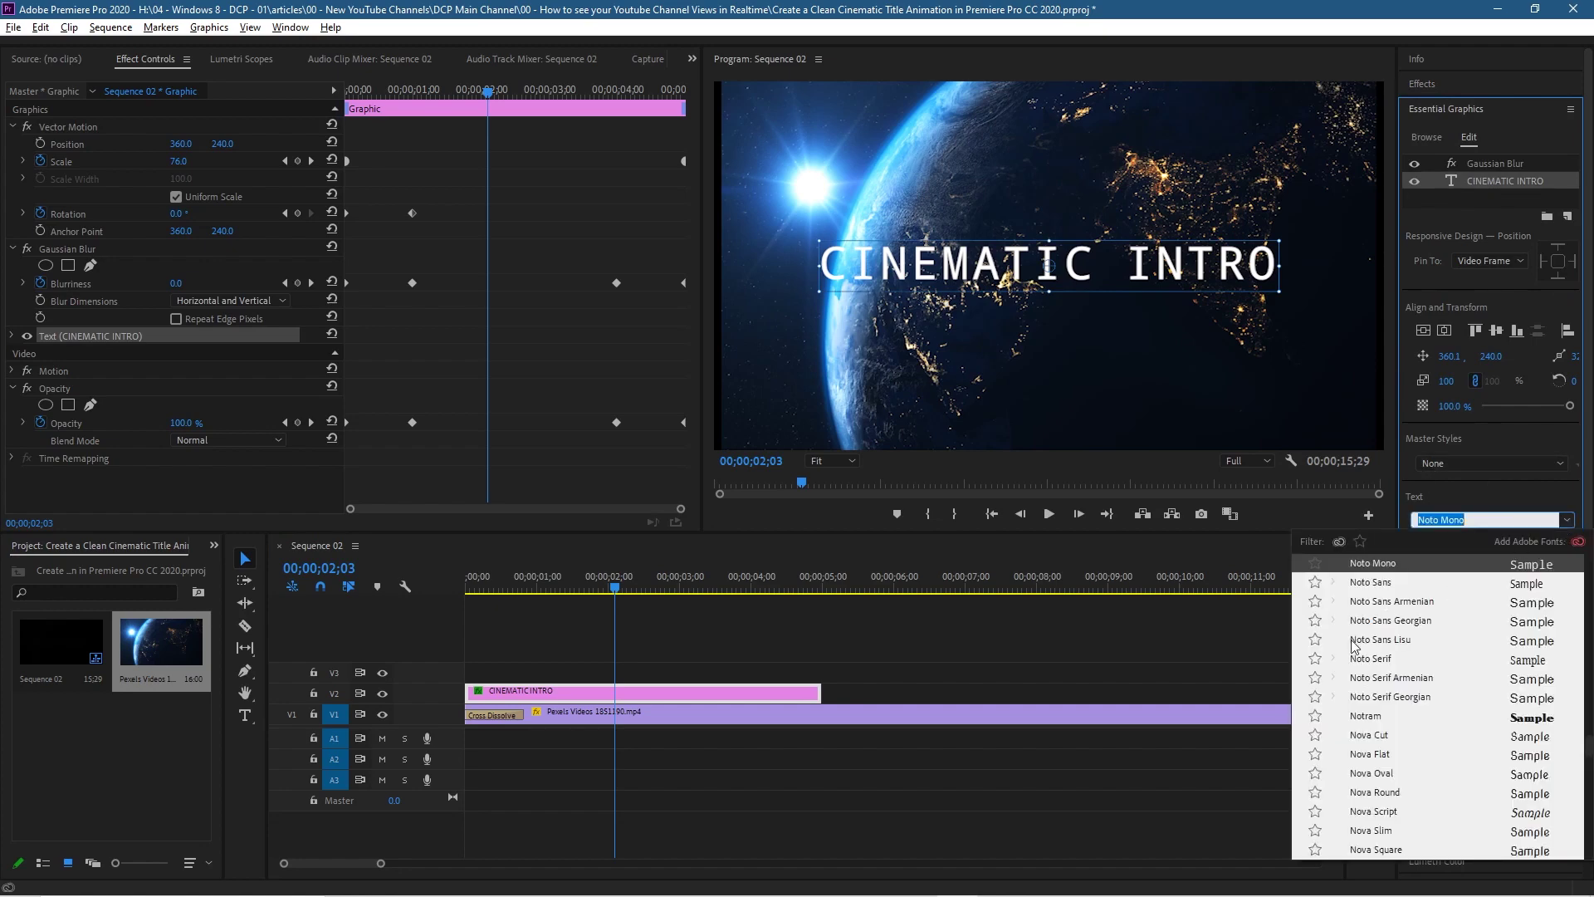
scroll(1369, 768, "down", 1)
scroll(1382, 730, "down", 8)
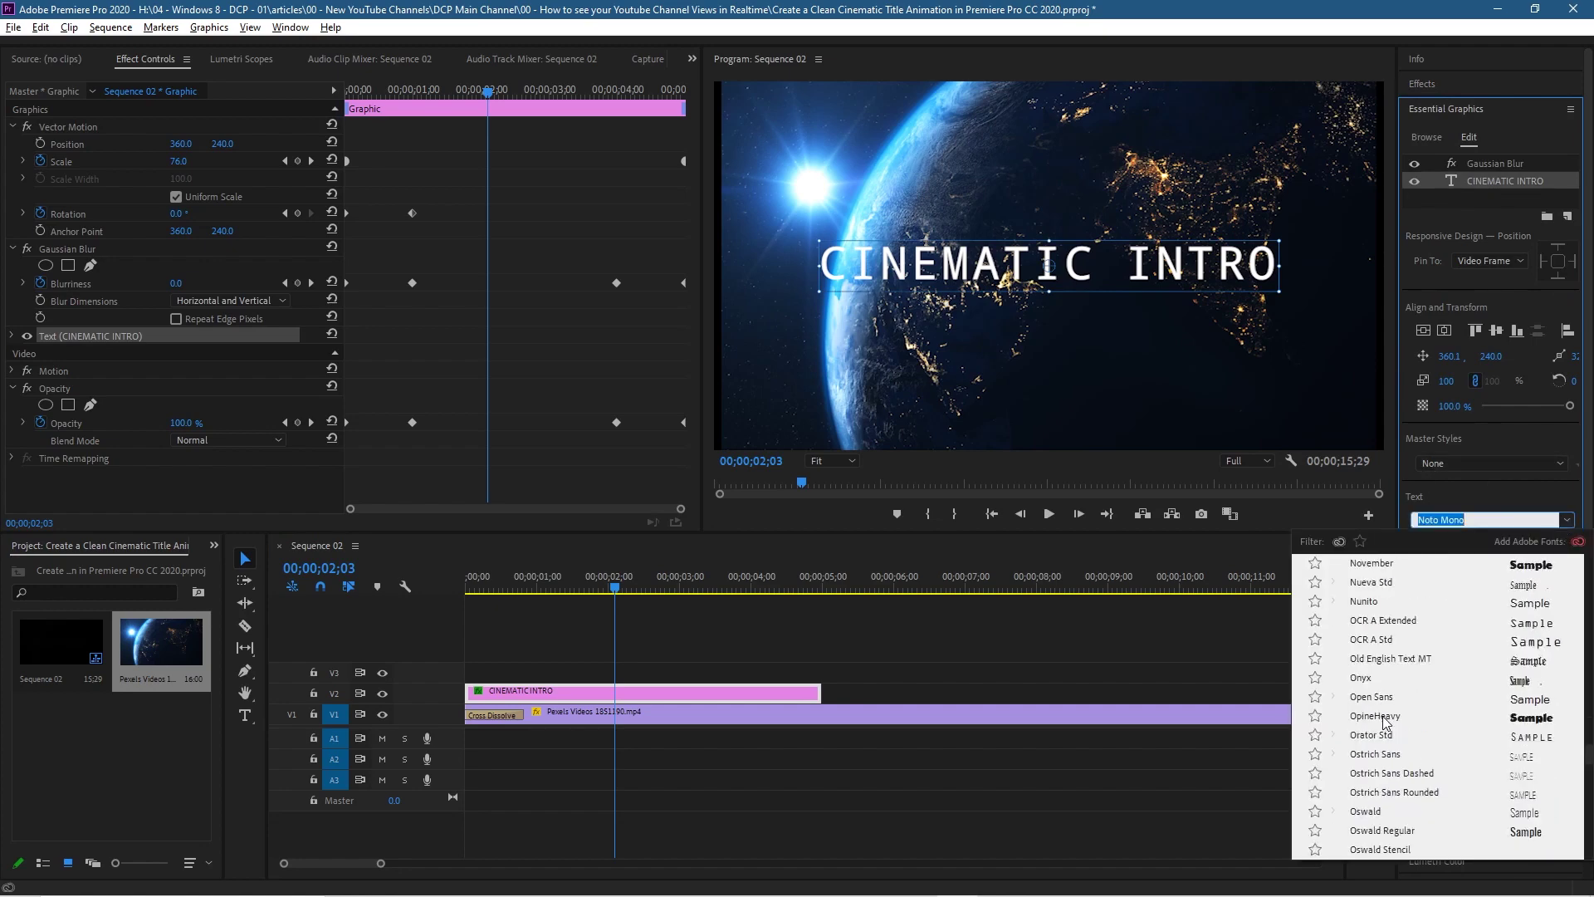
scroll(1387, 719, "down", 6)
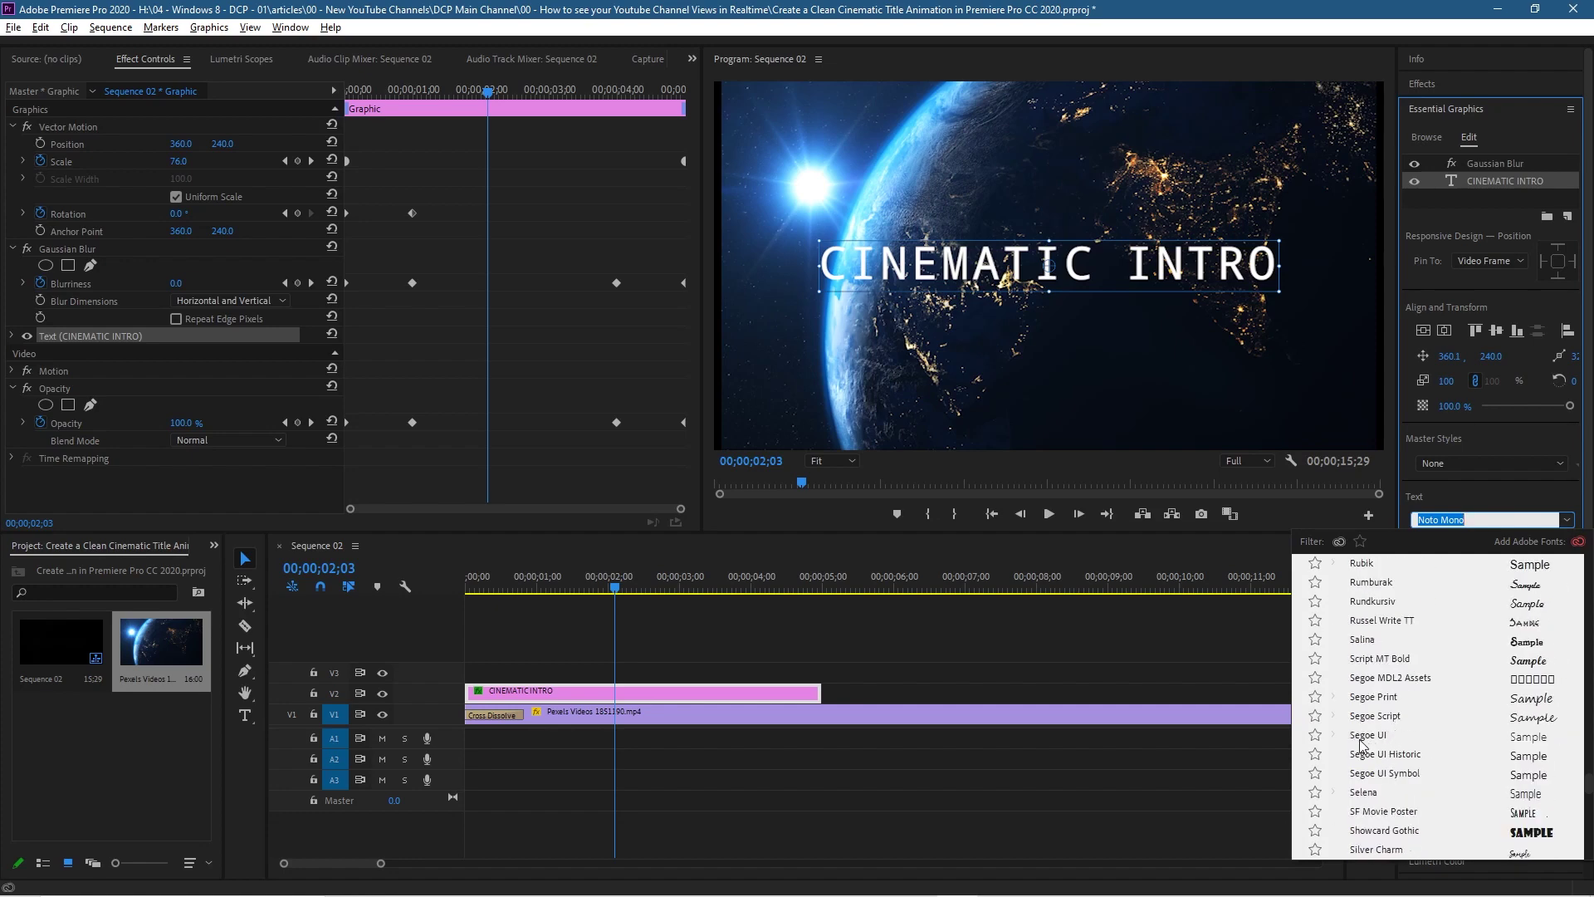
left_click(1369, 735)
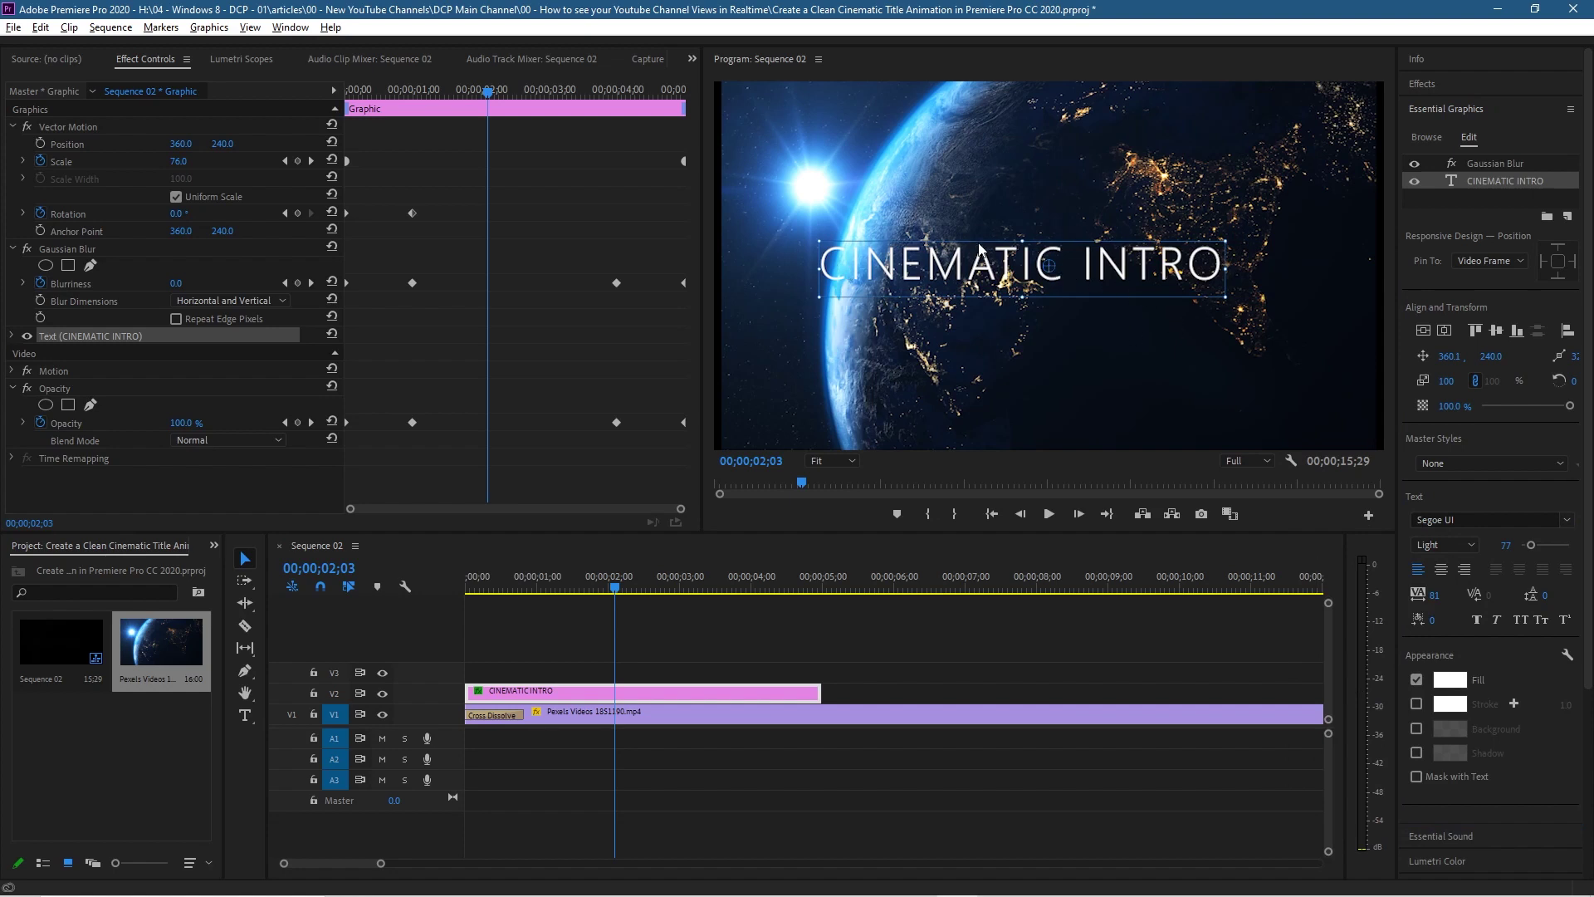
left_click(1424, 331)
left_click_drag(1100, 287, 1058, 265)
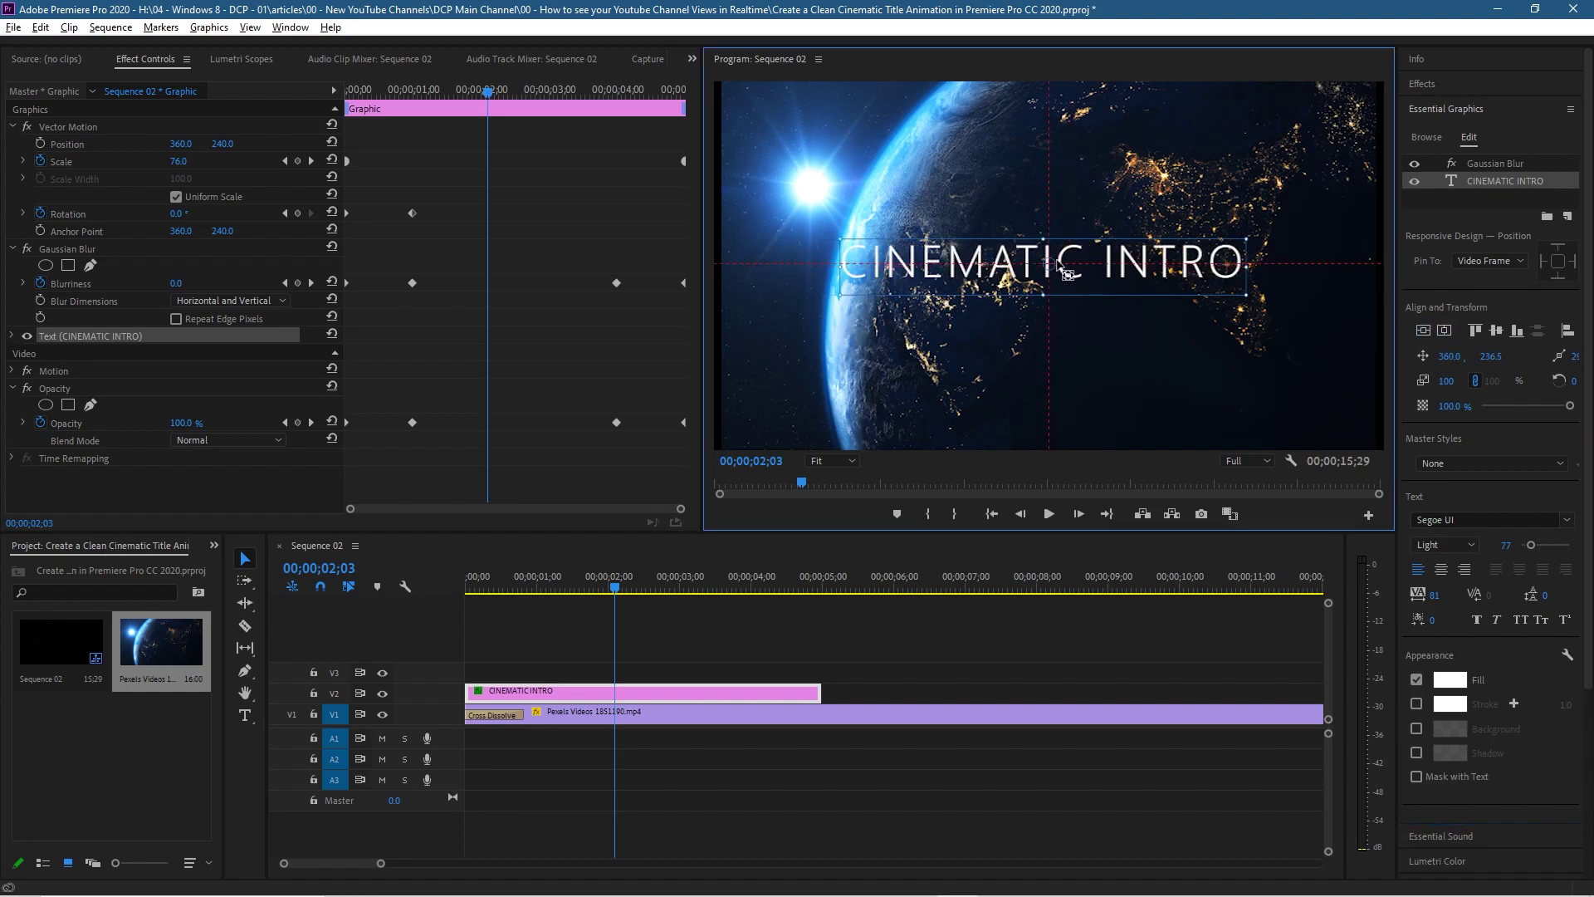
Play the finished title animation twice over the background footage and return to the start of the sequence
left_click(991, 514)
left_click(1056, 516)
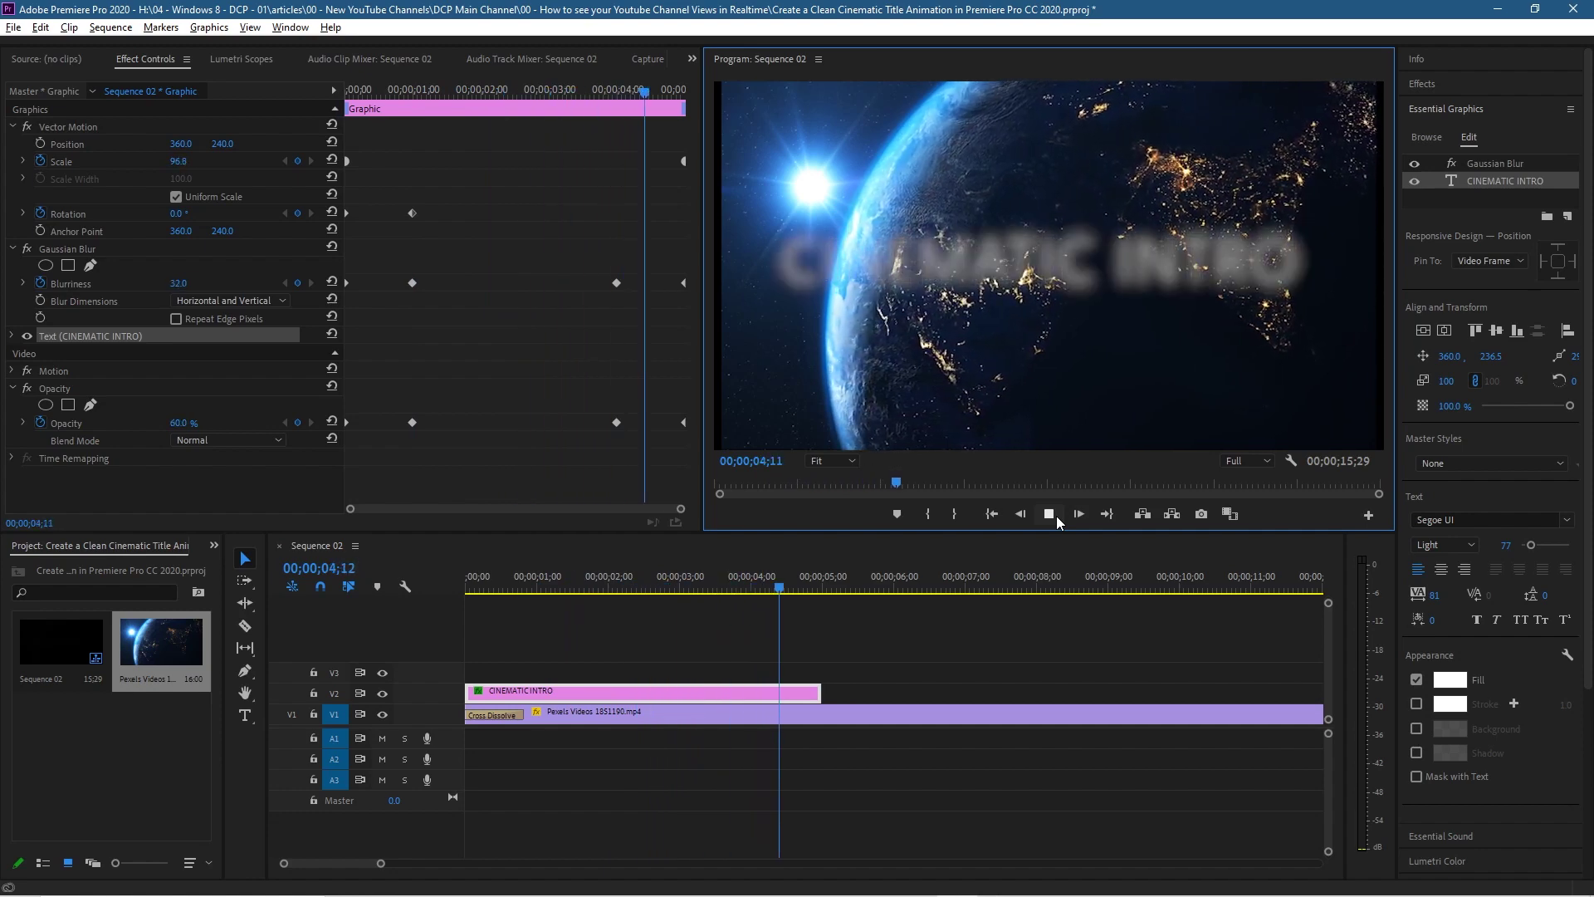
left_click(992, 513)
left_click(1048, 514)
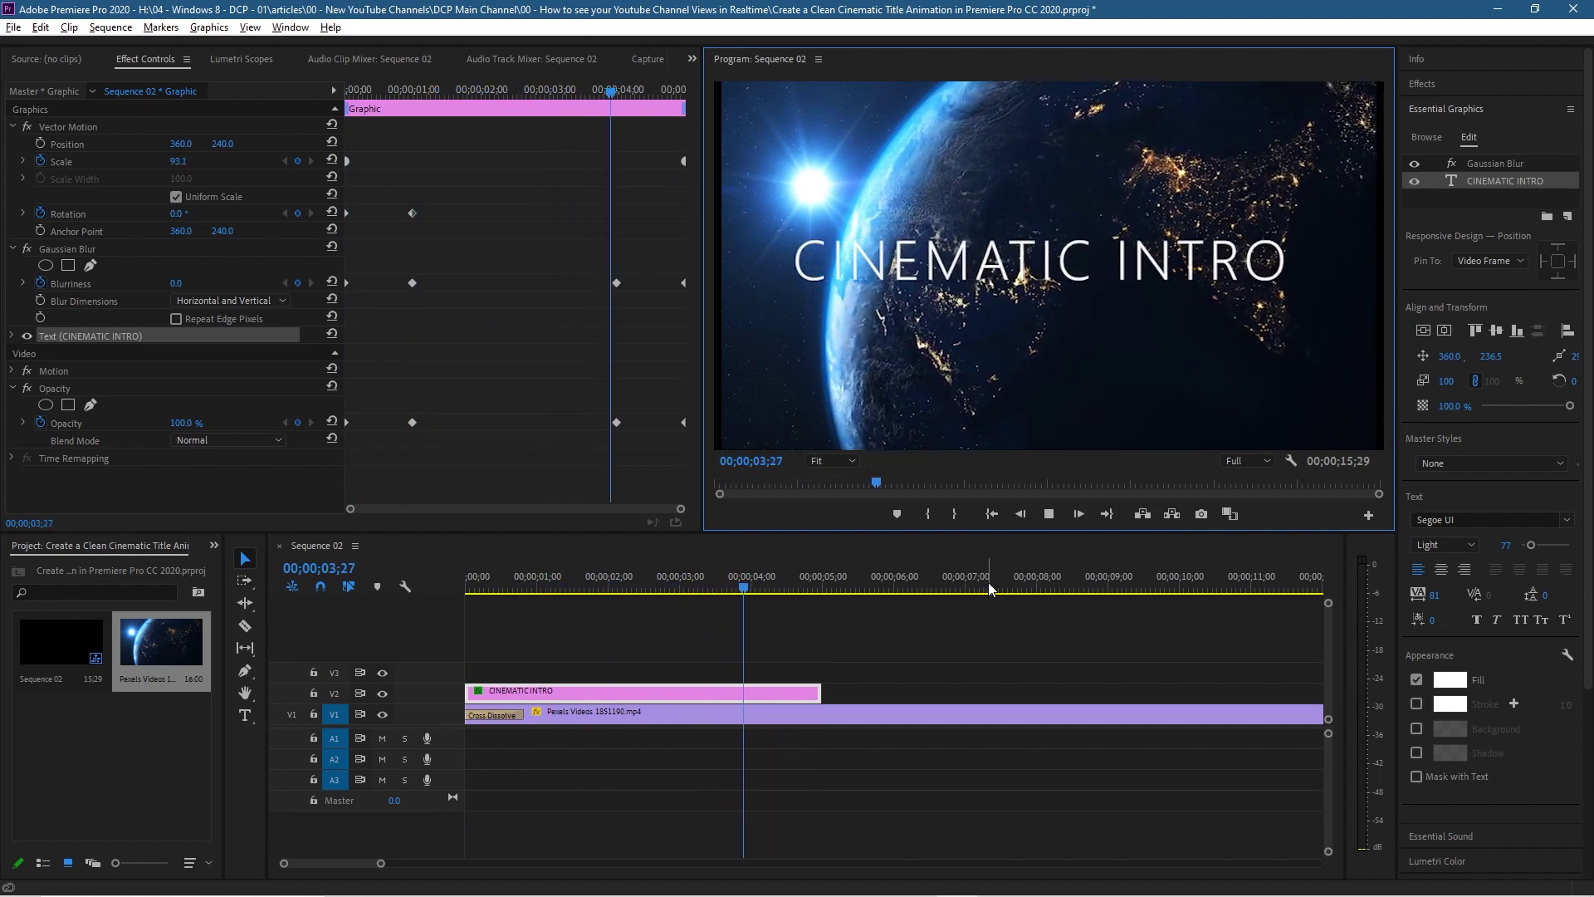
left_click(1046, 515)
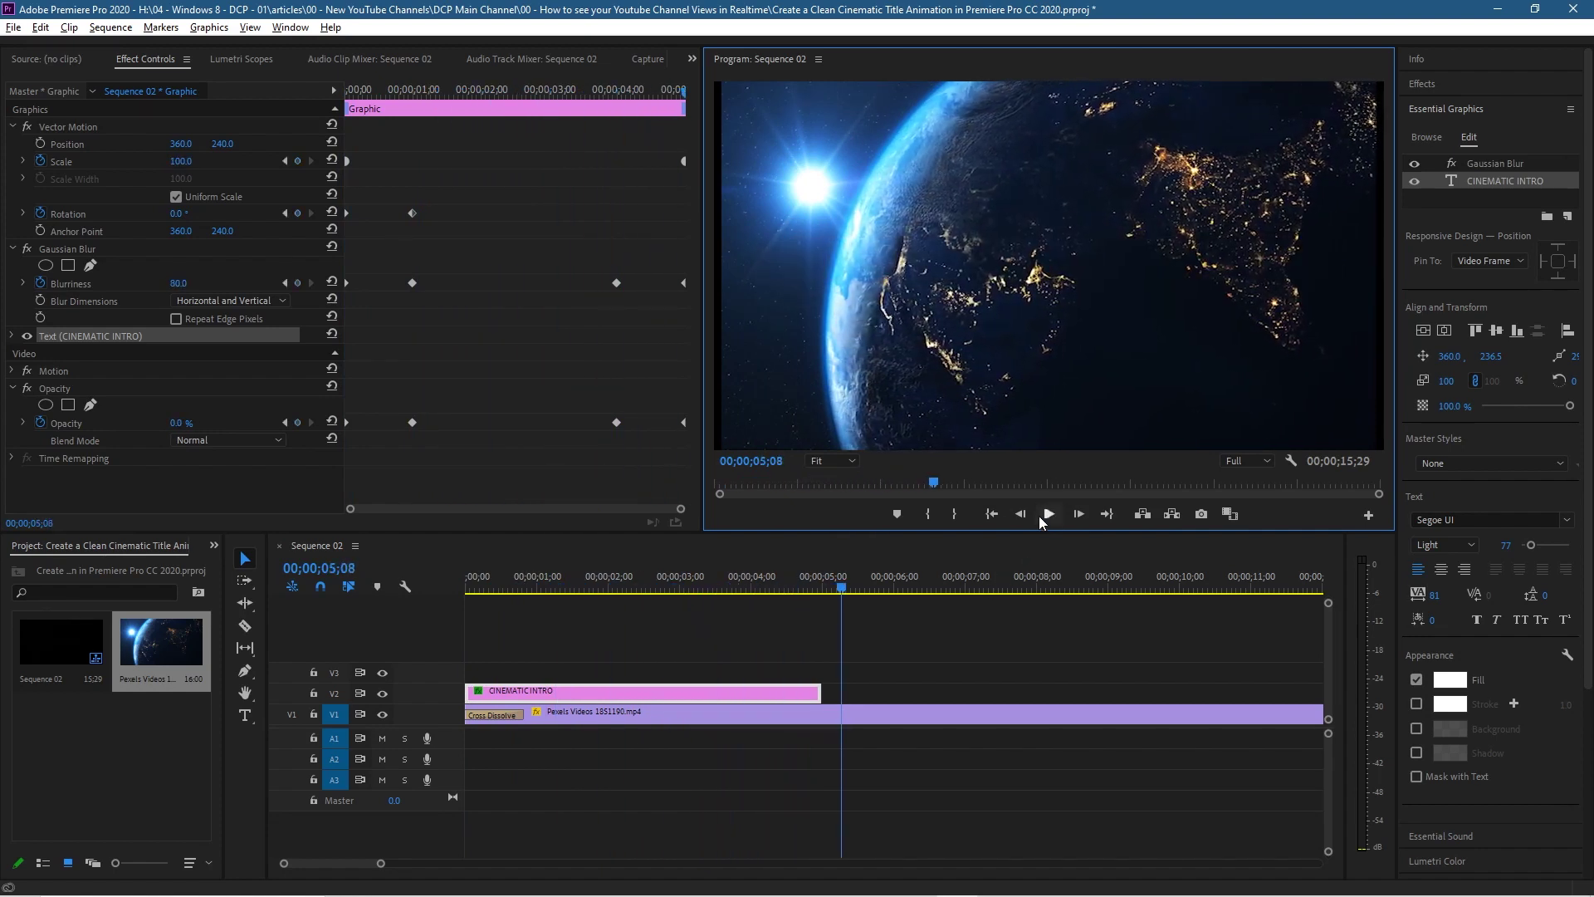
left_click(991, 513)
Save the project under its existing file name
left_click(13, 27)
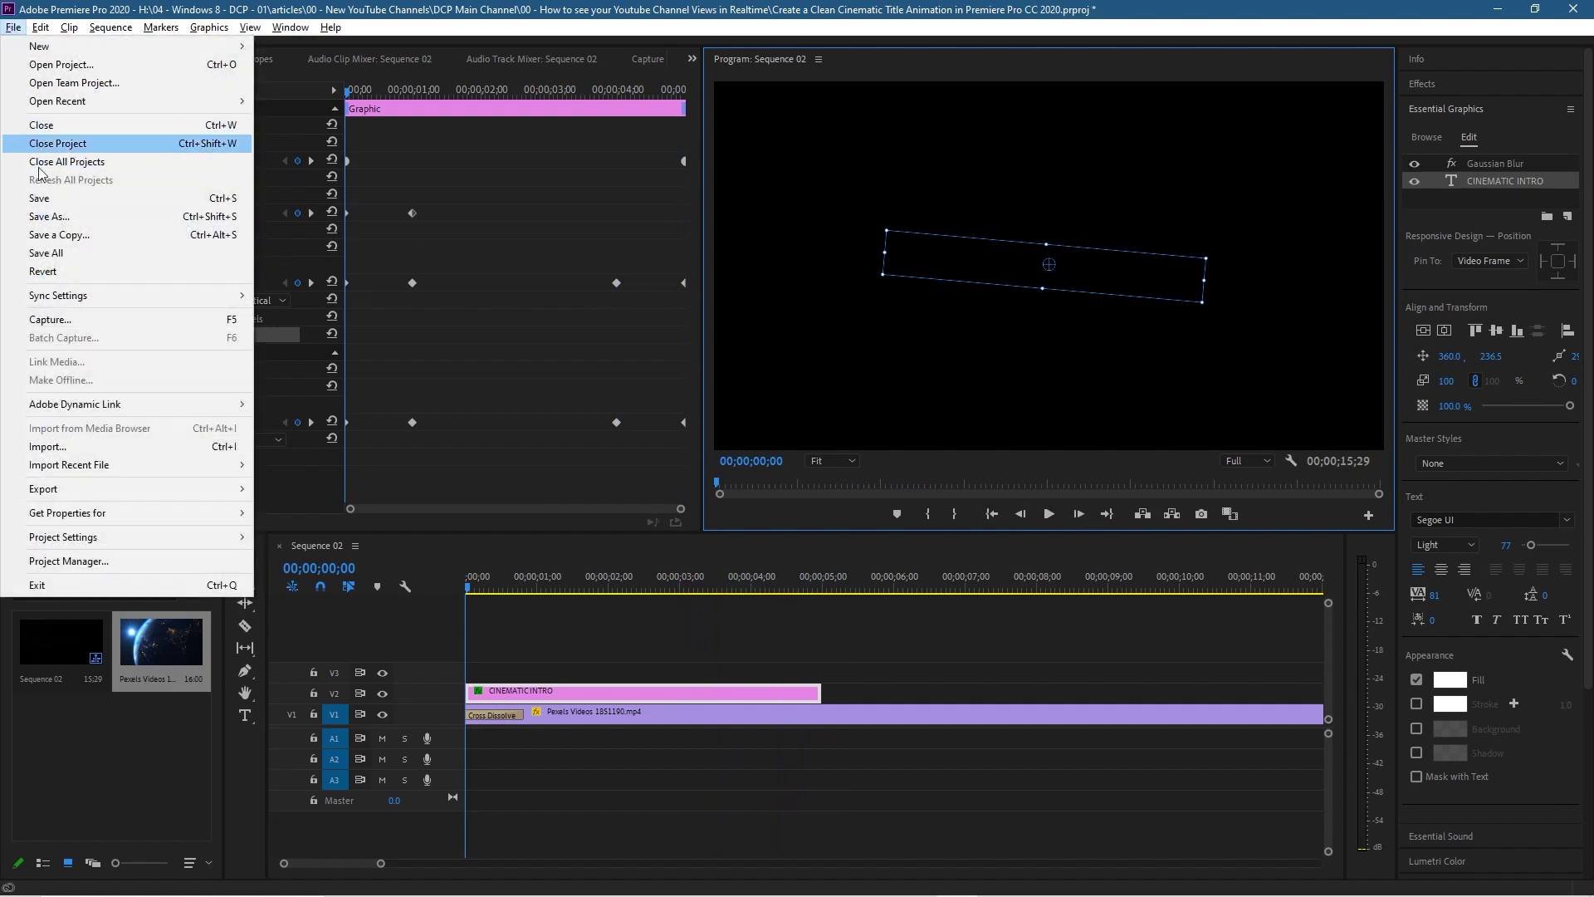
left_click(39, 197)
Minimise Premiere Pro, close the File Explorer window and select the project folder on the desktop
left_click(1497, 13)
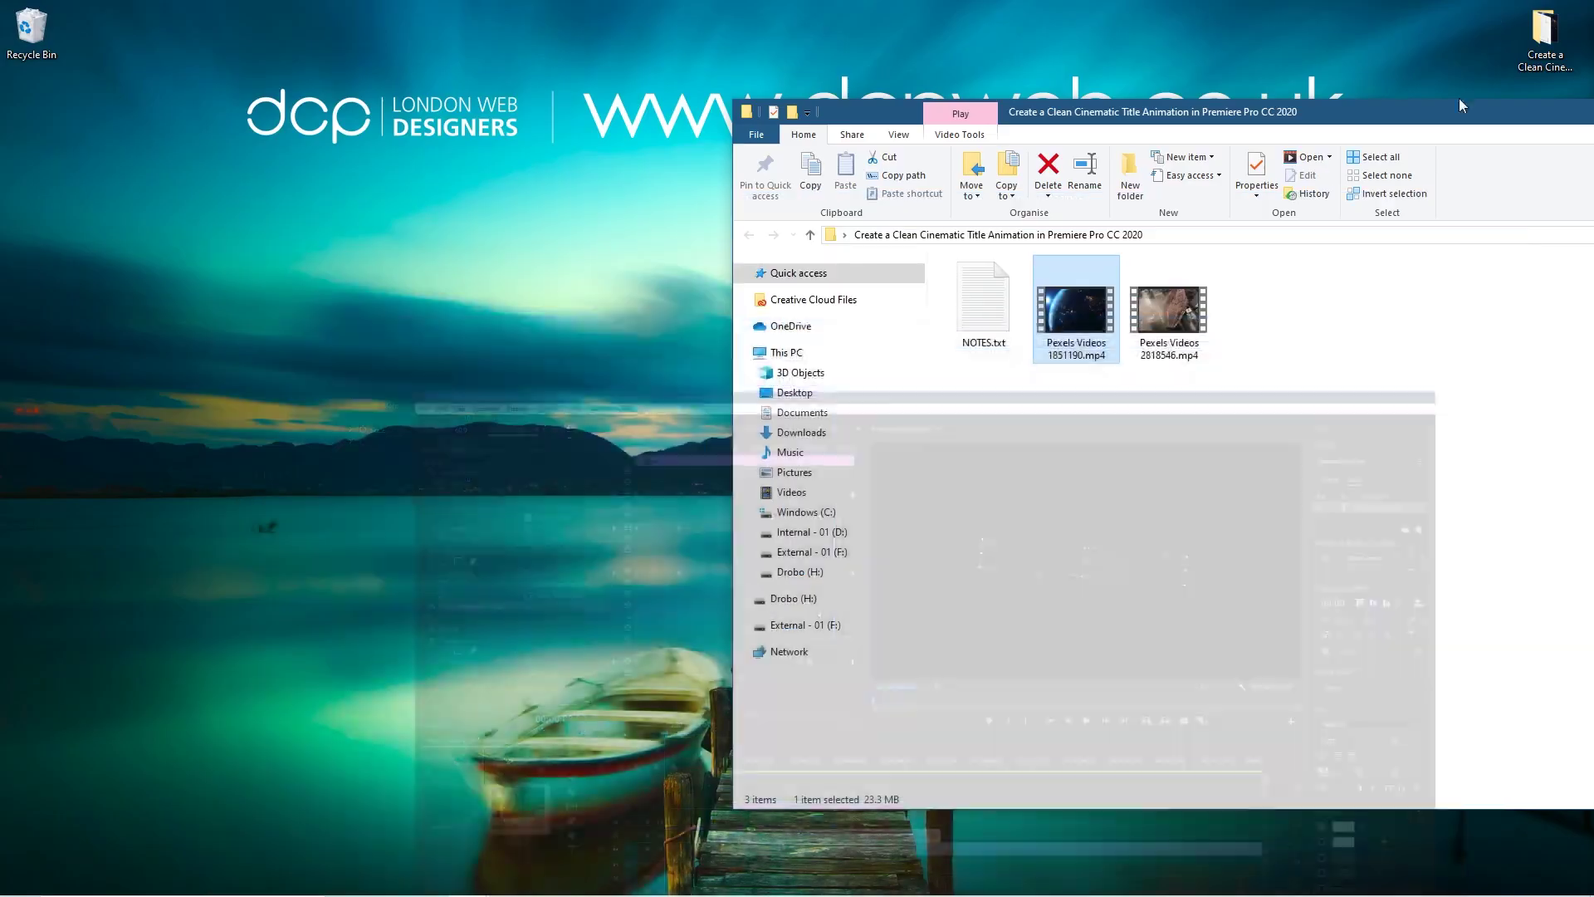
key("alt+F4")
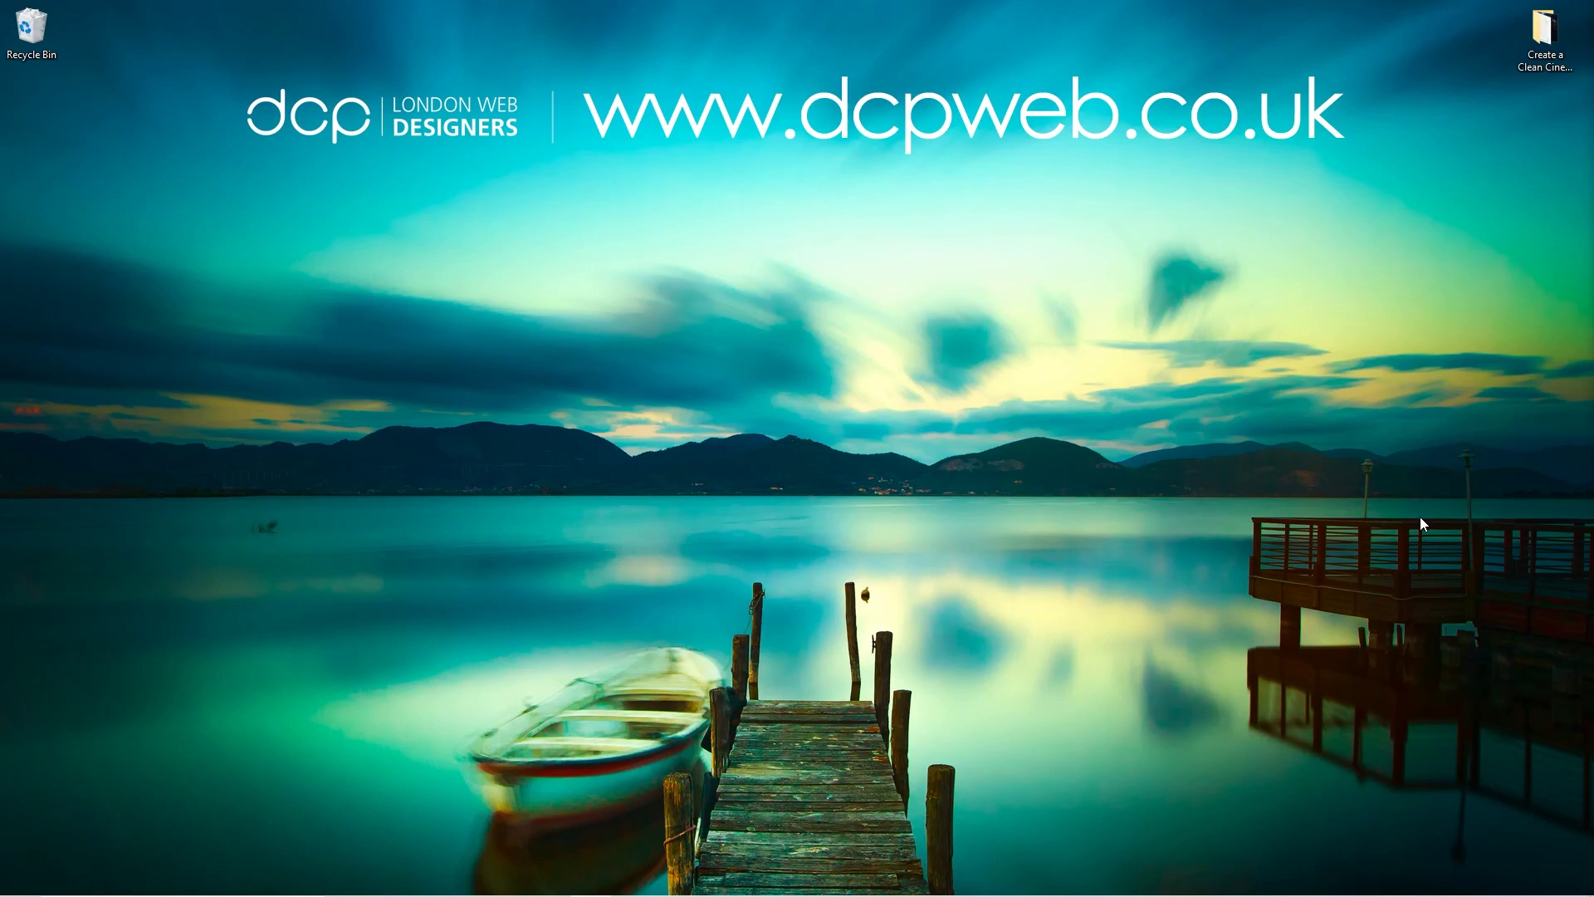
left_click(1546, 42)
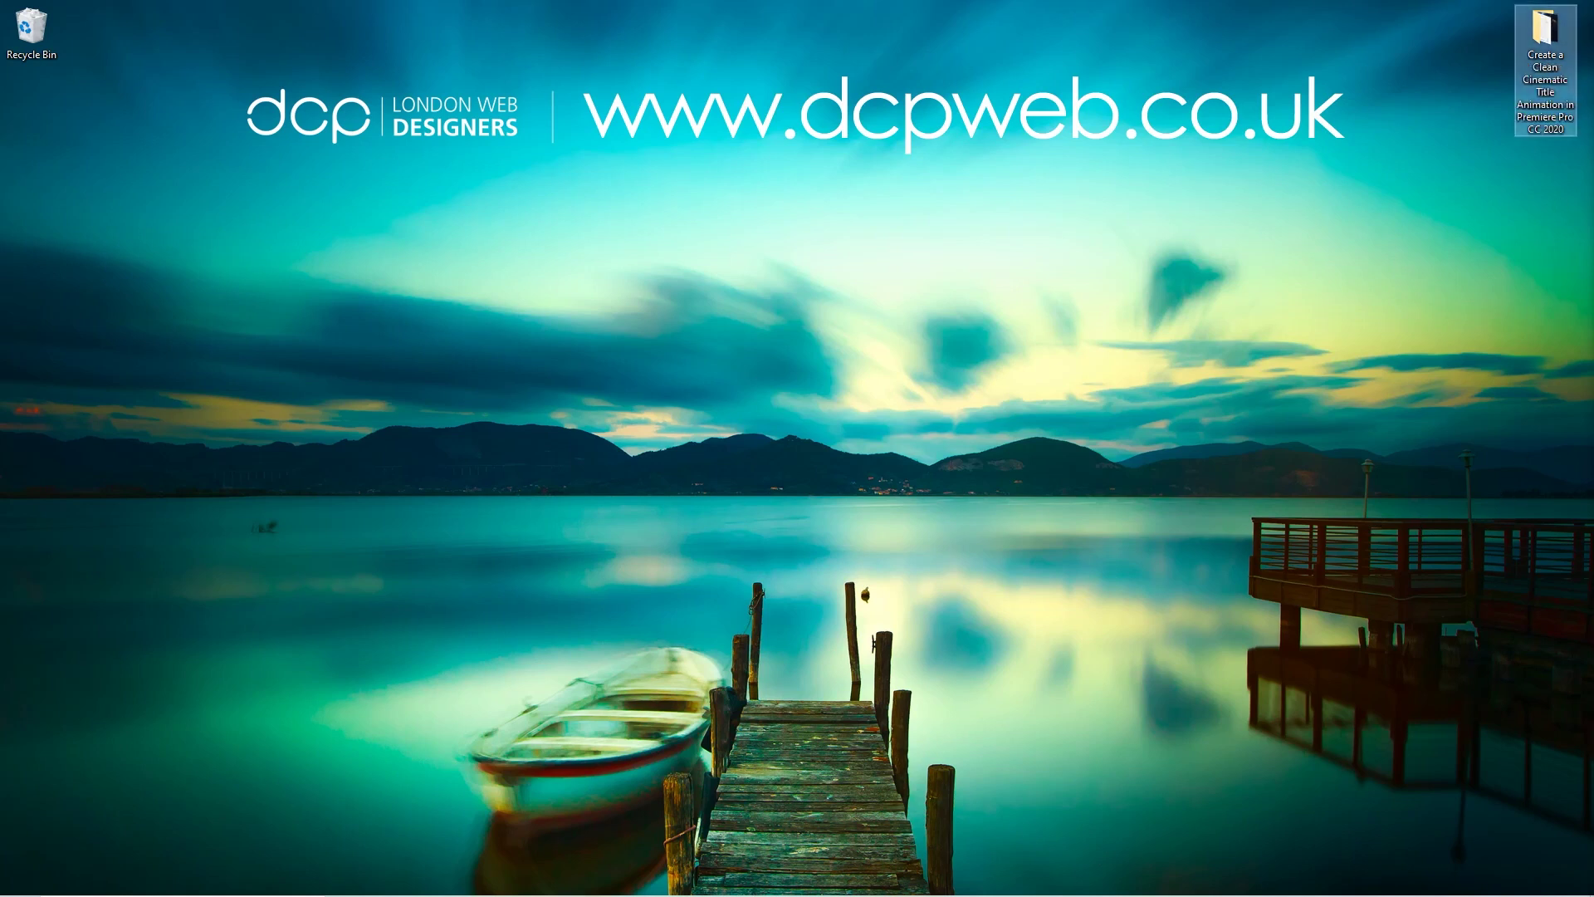